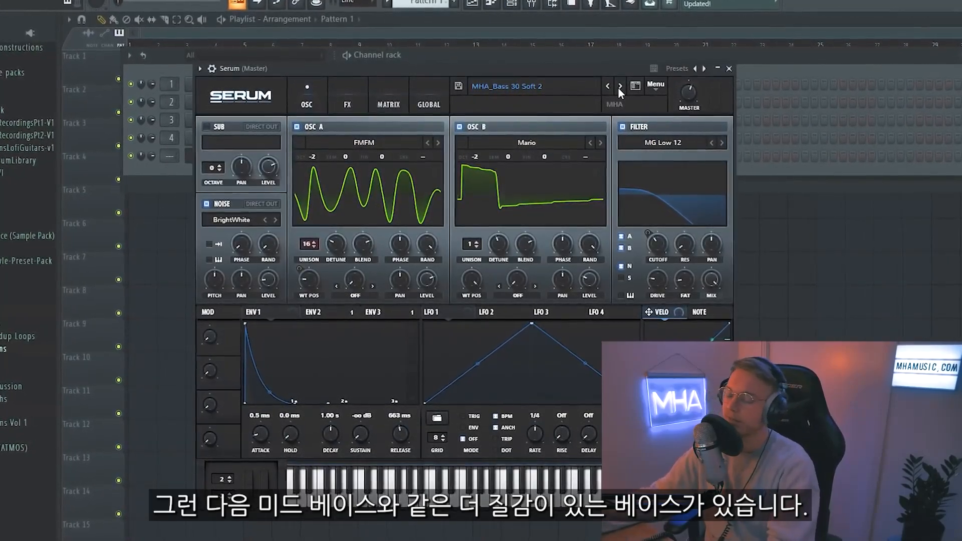
- Audition the bass presets that follow MHA_Bass 30 Soft 2 in the preset bank
{"action": "left_click", "coordinate": [622, 84]}
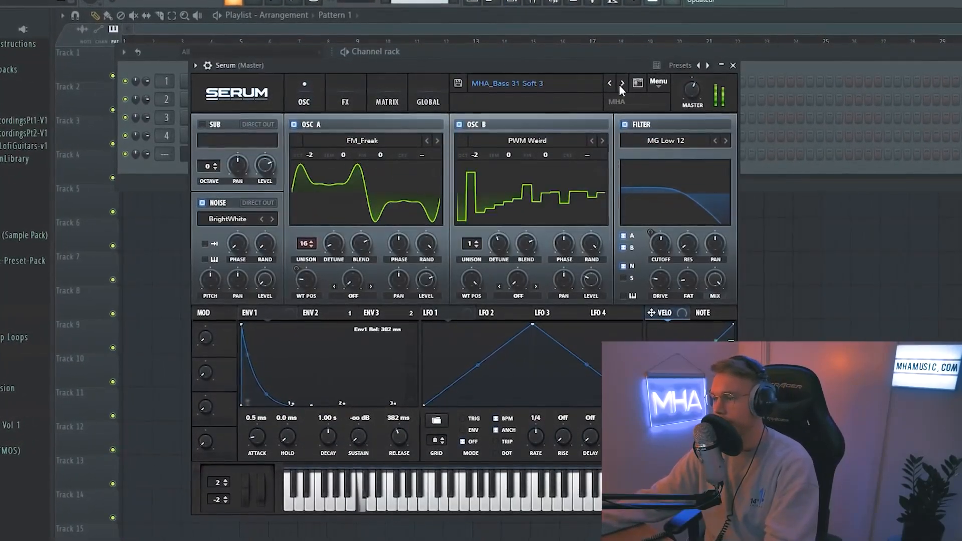
{"action": "left_click", "coordinate": [621, 84]}
{"action": "left_click", "coordinate": [622, 85]}
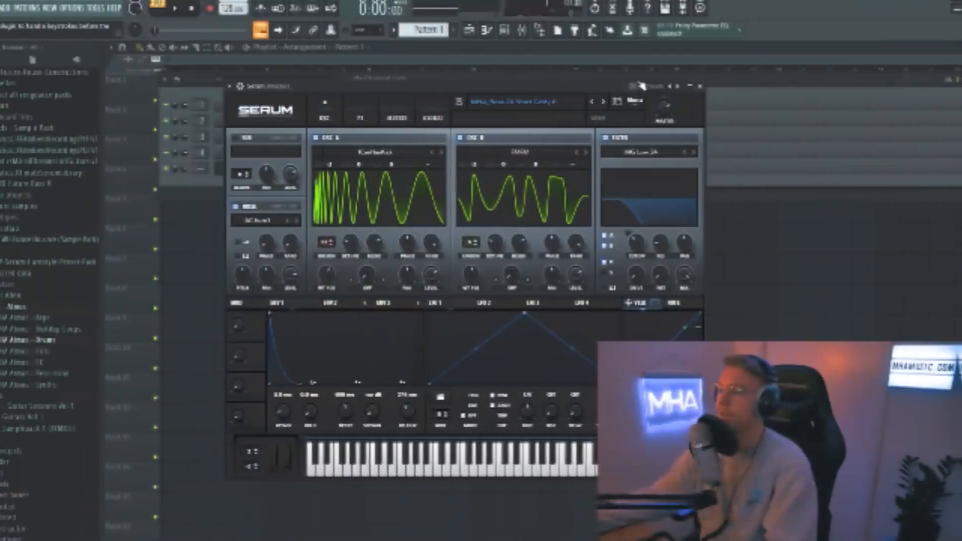
- Reset the synth to the Init preset and play test notes to hear the initial sound
{"action": "left_click", "coordinate": [660, 80]}
{"action": "left_click", "coordinate": [678, 152]}
{"action": "left_click_drag", "start_coordinate": [502, 92], "coordinate": [511, 94]}
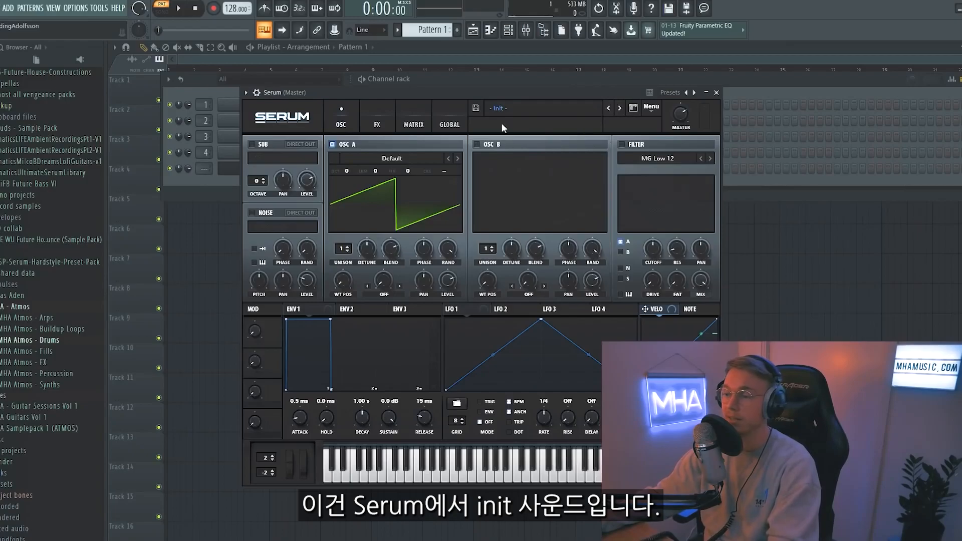
{"action": "key", "text": "z"}
{"action": "key", "text": "q"}
{"action": "left_click", "coordinate": [647, 107]}
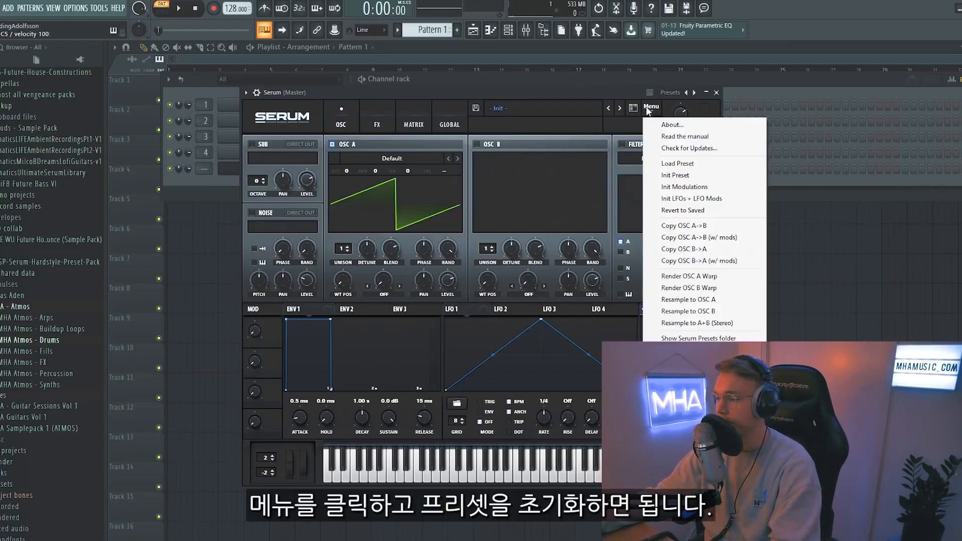
{"action": "left_click", "coordinate": [694, 177]}
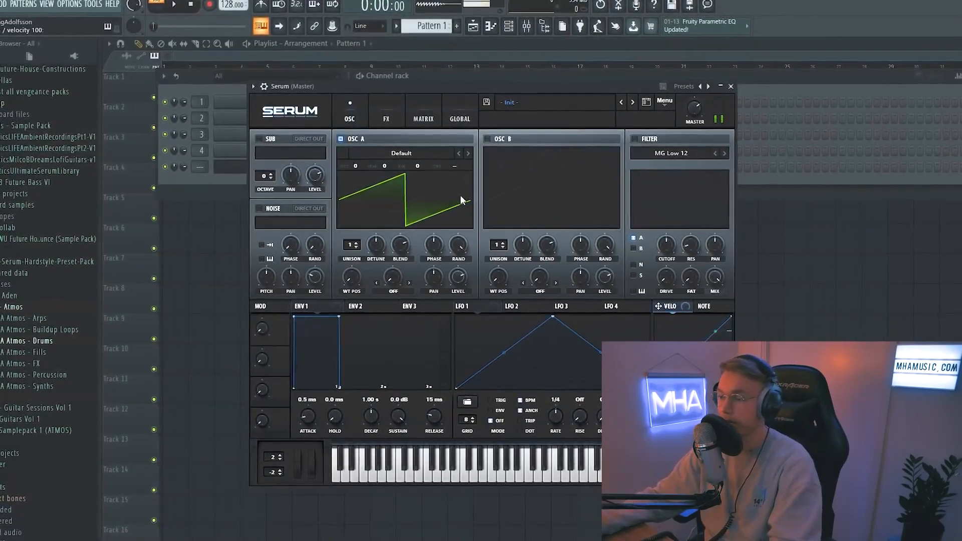
- Audition other wavetables in OSC A and sweep the wavetable position of Basic Shapes in the 3D view
{"action": "left_click", "coordinate": [468, 153]}
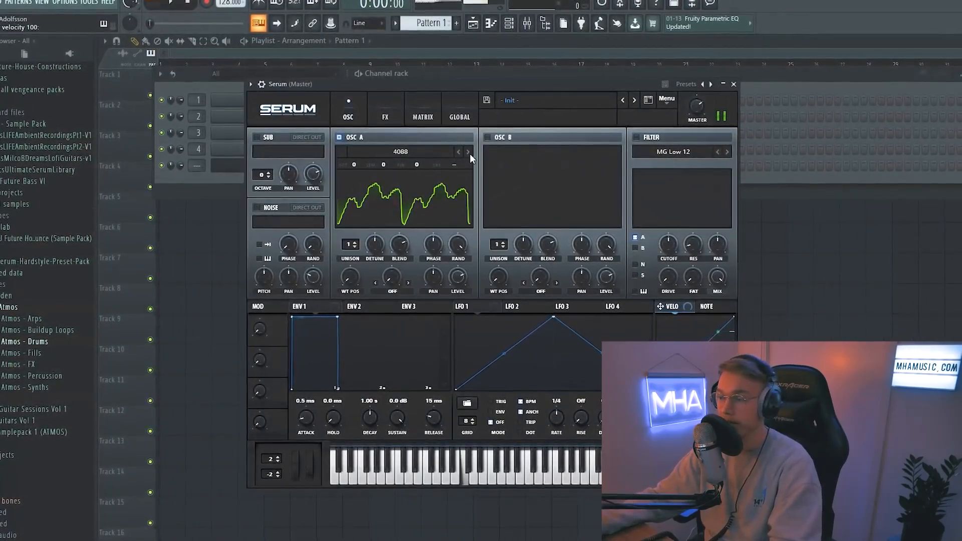
{"action": "left_click", "coordinate": [468, 152]}
{"action": "left_click", "coordinate": [468, 152]}
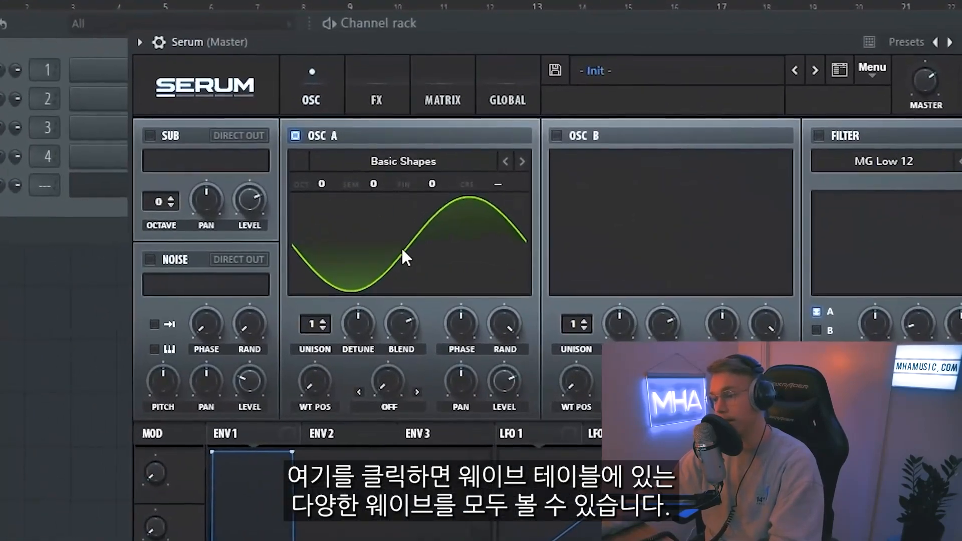
{"action": "left_click", "coordinate": [402, 251]}
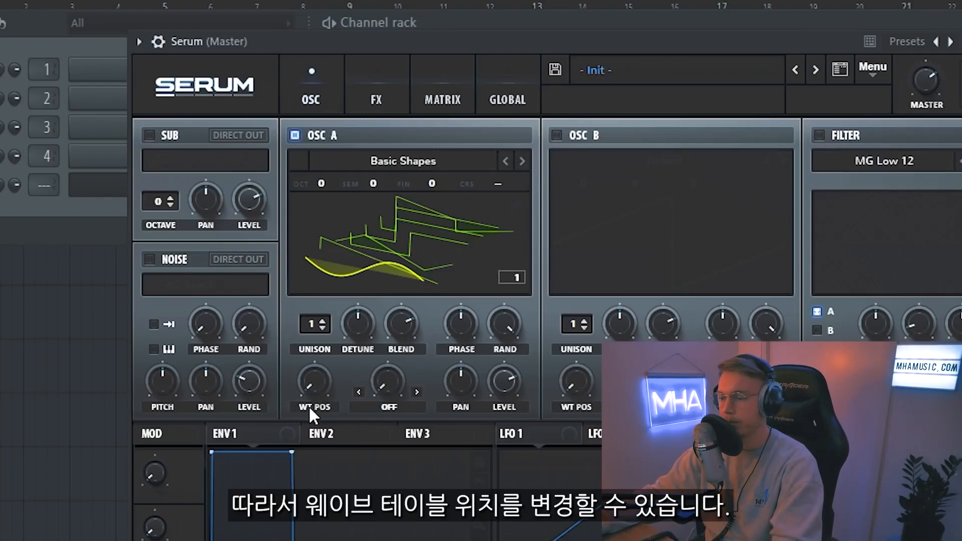
{"action": "left_click_drag", "start_coordinate": [319, 381], "coordinate": [348, 210]}
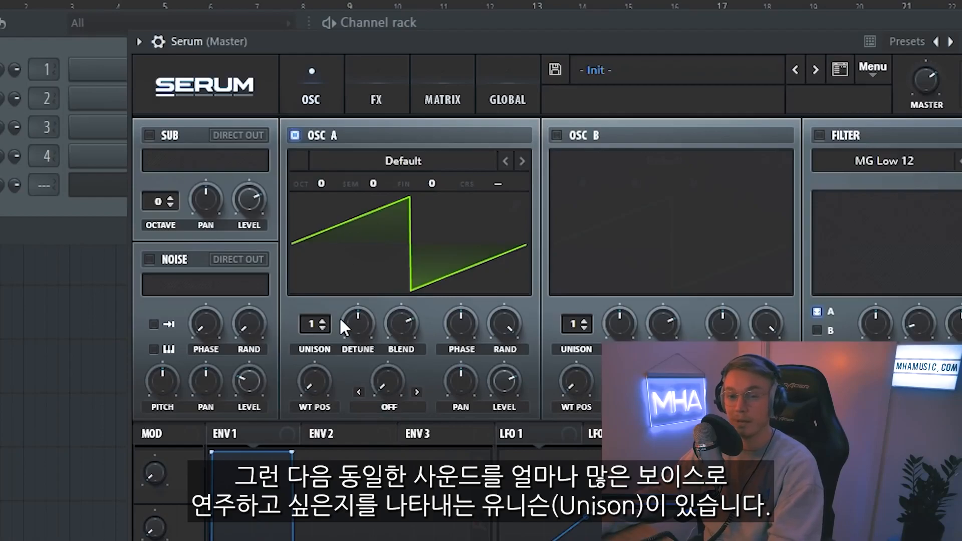
- Set OSC A to 16 unison voices, raise the detune and lower the blend
{"action": "left_click_drag", "start_coordinate": [315, 322], "coordinate": [365, 72]}
{"action": "mouse_move", "coordinate": [362, 324]}
{"action": "left_mouse_down"}
{"action": "mouse_move", "coordinate": [353, 413]}
{"action": "mouse_move", "coordinate": [374, 242]}
{"action": "mouse_move", "coordinate": [378, 315]}
{"action": "left_mouse_up"}
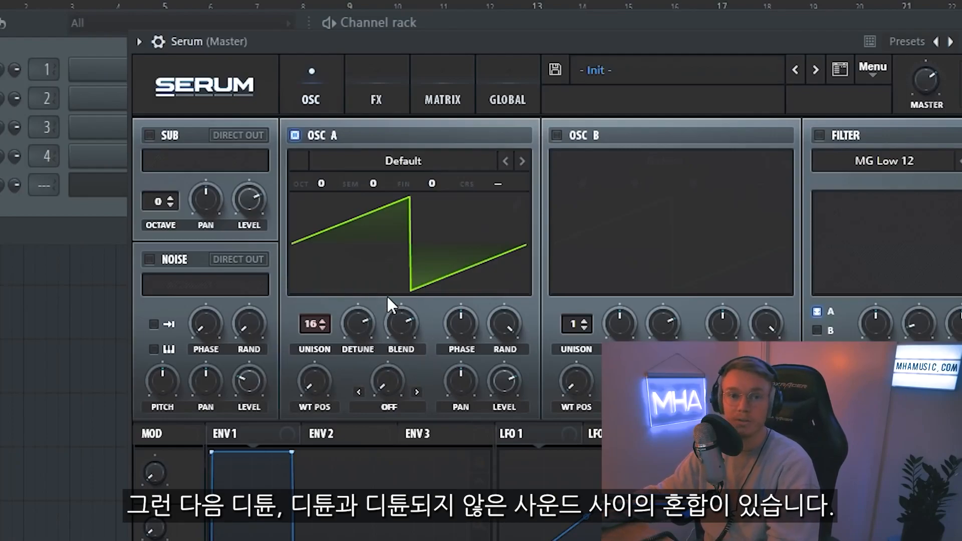
{"action": "left_click_drag", "start_coordinate": [405, 328], "coordinate": [411, 471]}
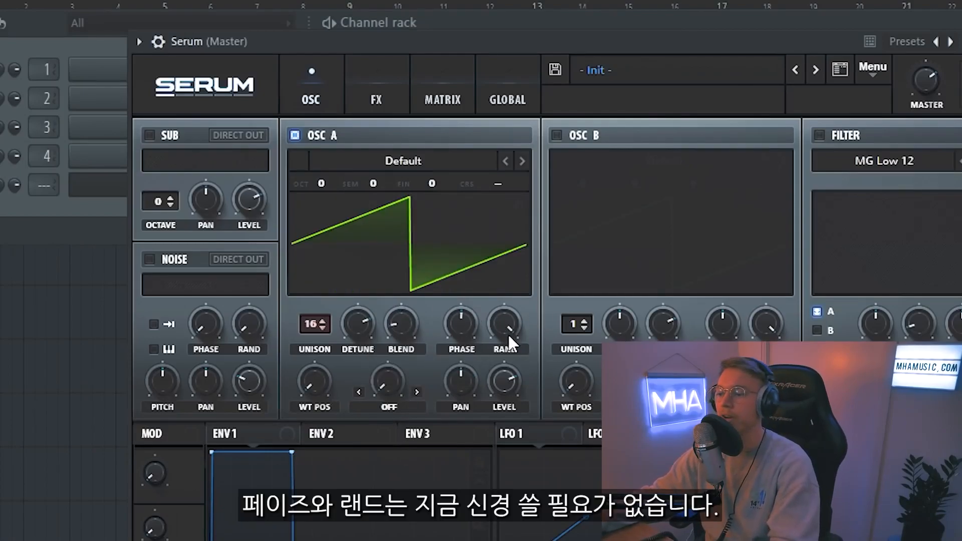
- Try panning OSC A to either side and adjust its level
{"action": "left_click_drag", "start_coordinate": [462, 389], "coordinate": [463, 335]}
{"action": "left_click_drag", "start_coordinate": [458, 381], "coordinate": [457, 423]}
{"action": "mouse_move", "coordinate": [502, 377]}
{"action": "left_mouse_down"}
{"action": "mouse_move", "coordinate": [492, 452]}
{"action": "mouse_move", "coordinate": [484, 370]}
{"action": "left_mouse_up"}
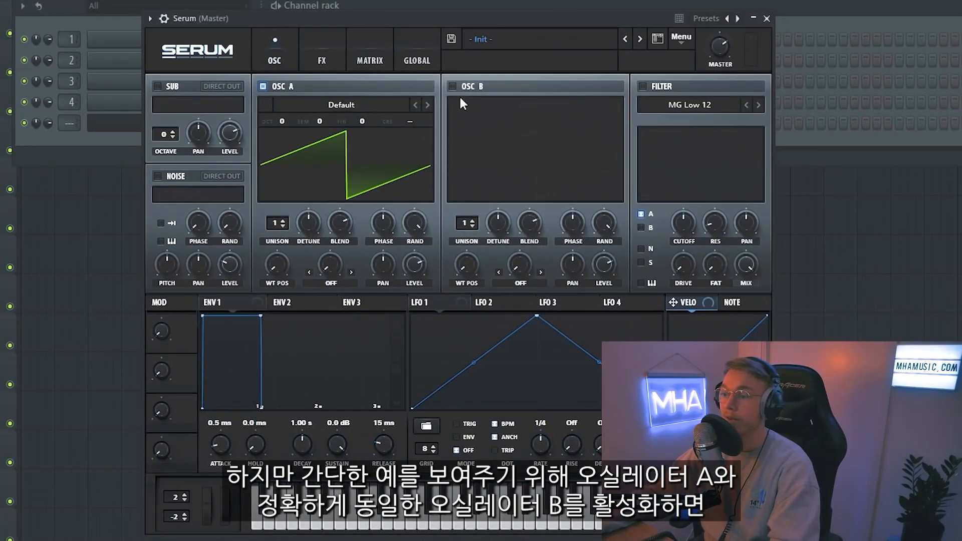
- Turn on OSC B with the 4088 wavetable and bring its level down to 0%
{"action": "left_click", "coordinate": [453, 86]}
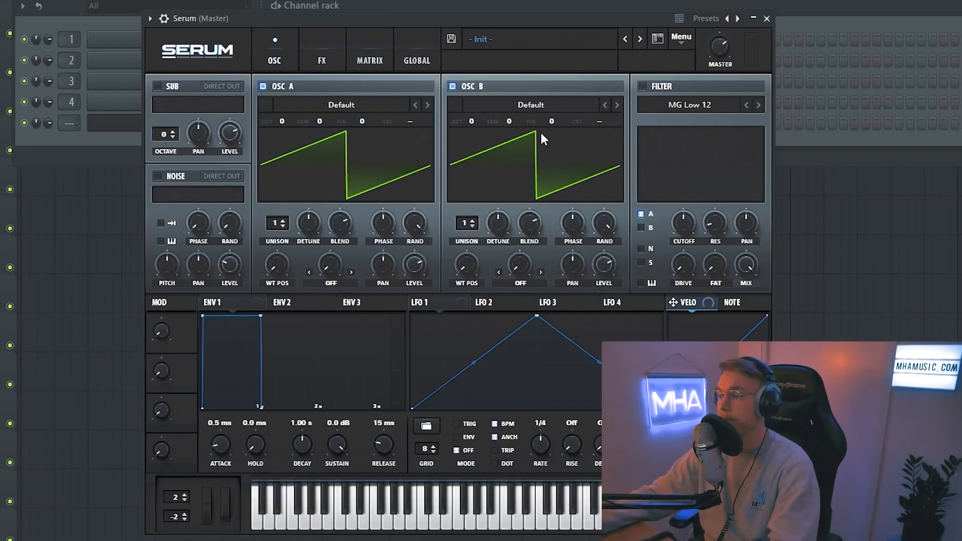
{"action": "left_click", "coordinate": [617, 105]}
{"action": "left_click", "coordinate": [617, 104]}
{"action": "left_click", "coordinate": [617, 105]}
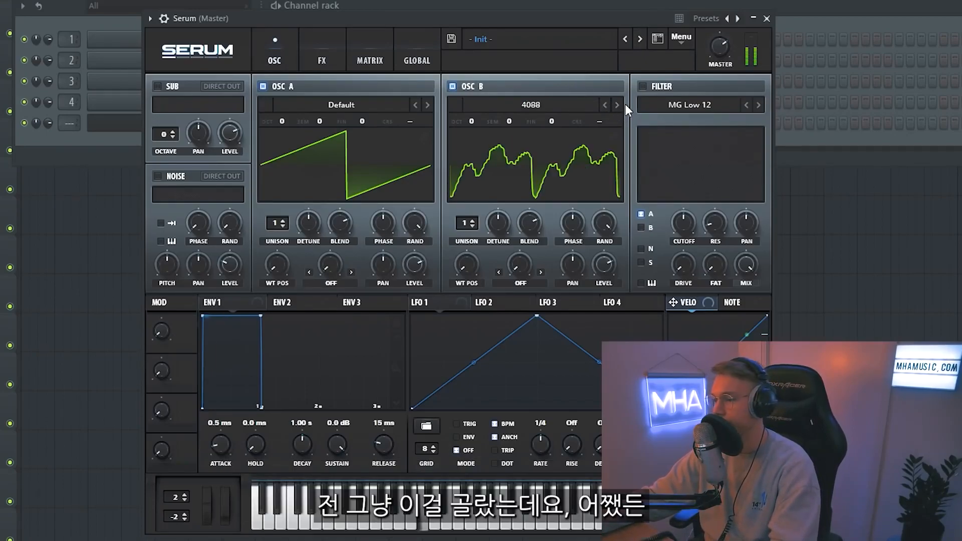
{"action": "left_click_drag", "start_coordinate": [604, 264], "coordinate": [604, 301]}
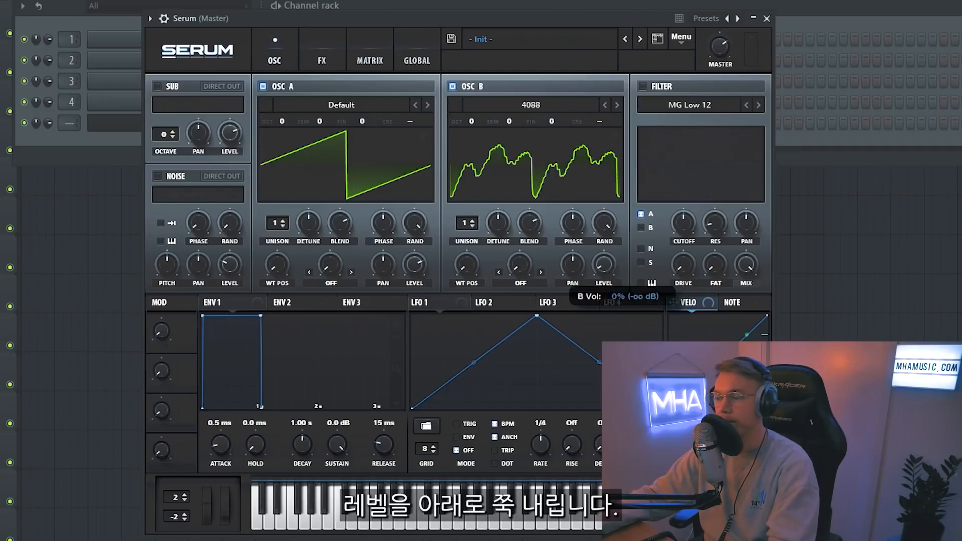
- Set OSC A's warp mode to FM (from B) and raise the FM amount
{"action": "left_click", "coordinate": [330, 284]}
{"action": "left_click", "coordinate": [358, 223]}
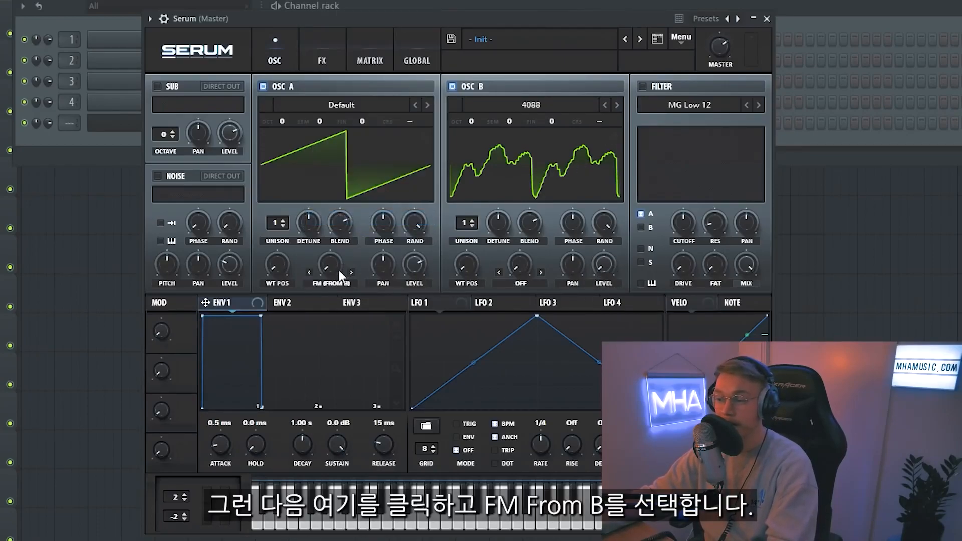
{"action": "left_click_drag", "start_coordinate": [342, 270], "coordinate": [366, 186]}
- Set OSC A to 10 unison voices with about 0.34 detune, lower the FM amount and look through the other warp modes
{"action": "left_click_drag", "start_coordinate": [310, 222], "coordinate": [314, 209]}
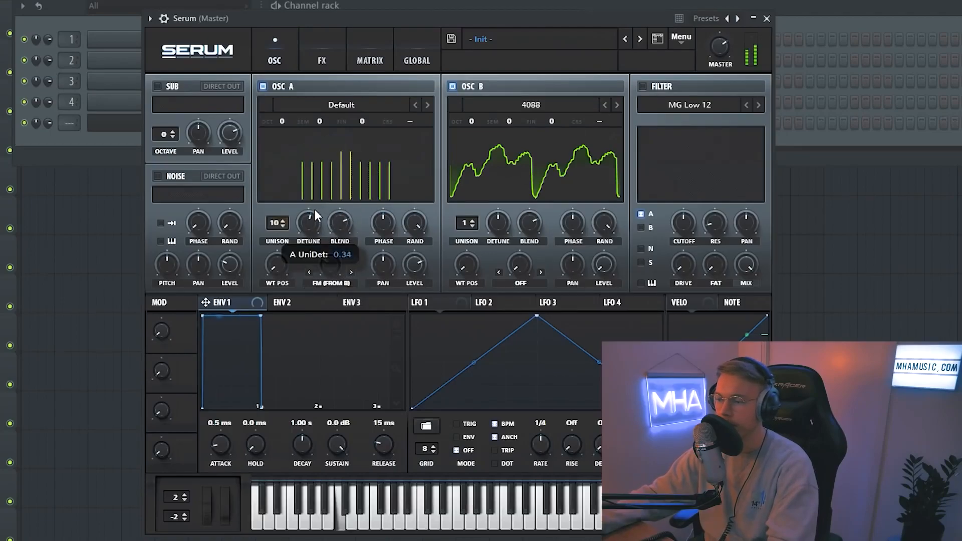
{"action": "left_click_drag", "start_coordinate": [329, 263], "coordinate": [381, 326]}
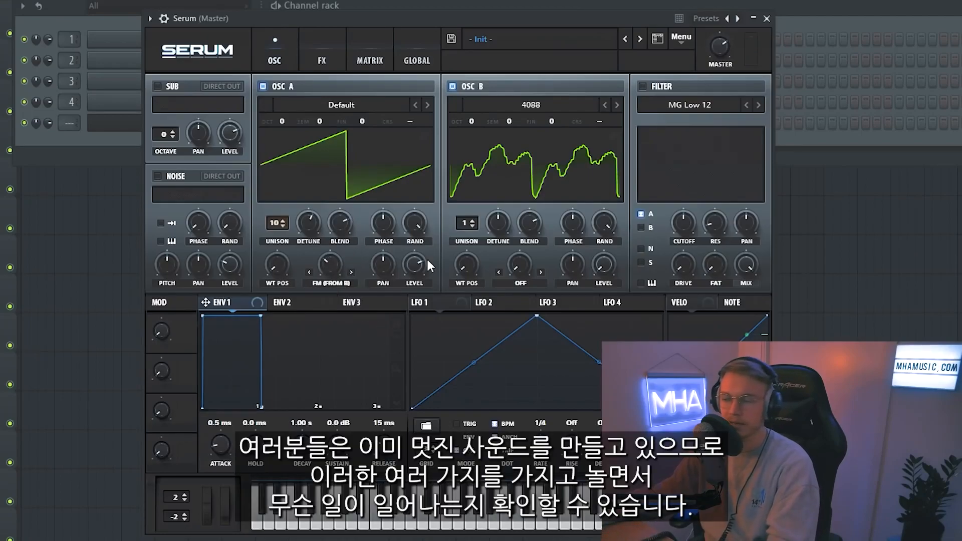
{"action": "left_click", "coordinate": [341, 283]}
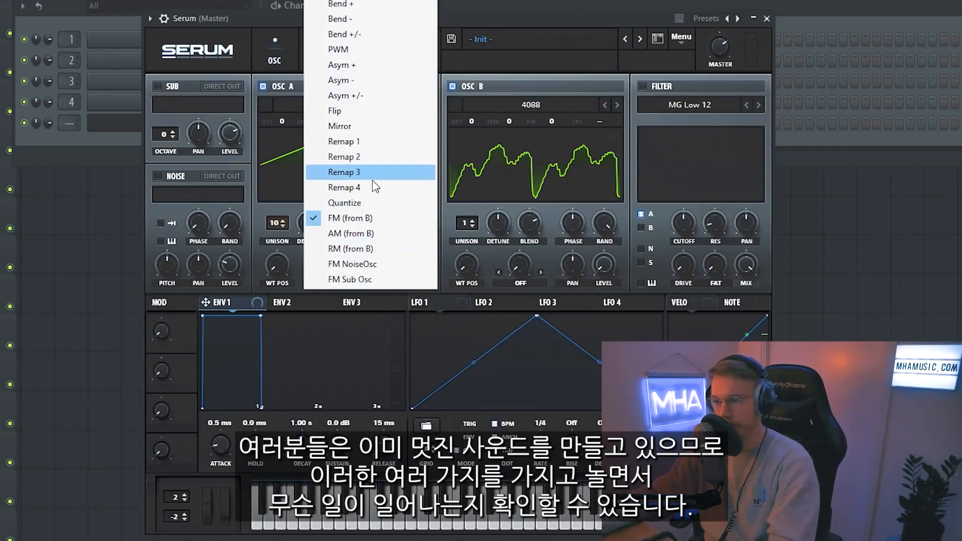
{"action": "left_click", "coordinate": [509, 15]}
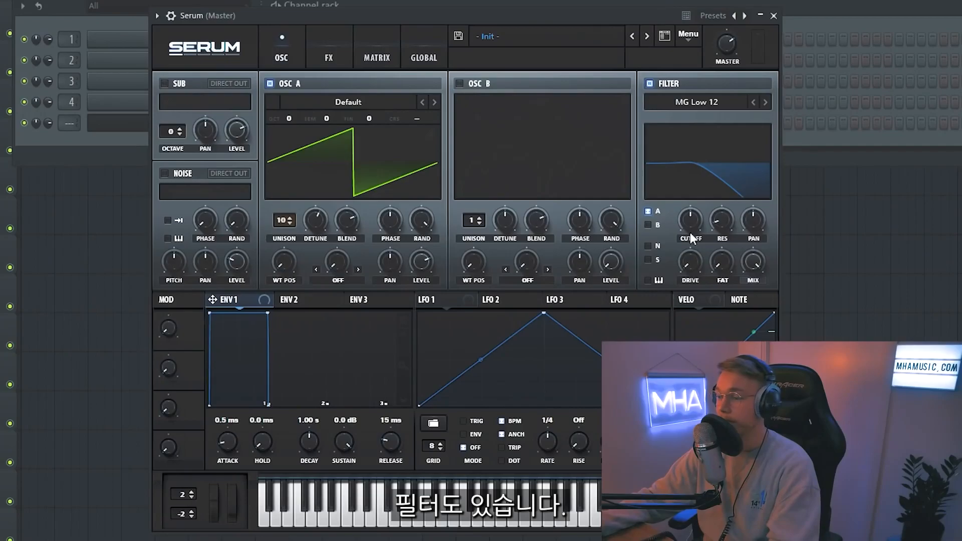
- Adjust the MG Low 12 filter's cutoff, and turn OSC B back on and route it through the filter
{"action": "left_click_drag", "start_coordinate": [686, 234], "coordinate": [696, 217]}
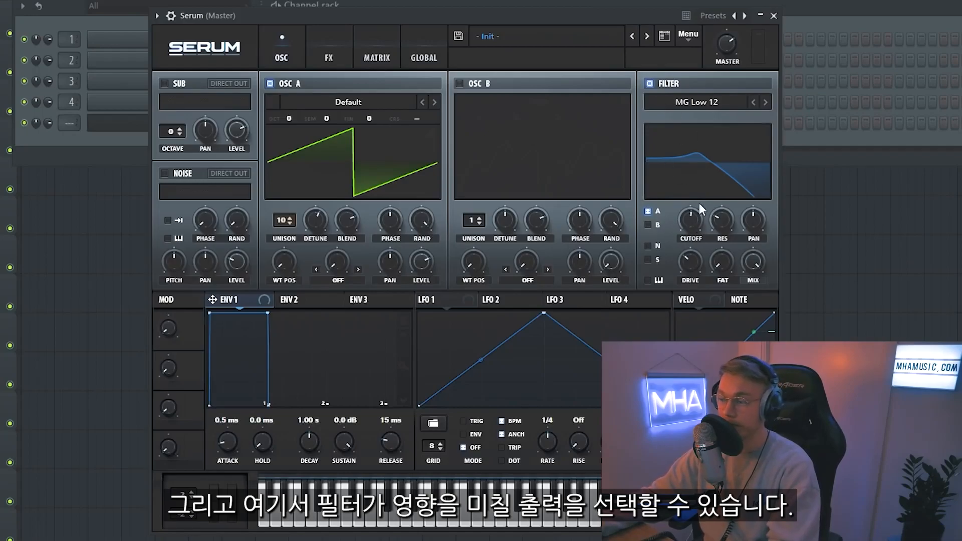
{"action": "left_click", "coordinate": [458, 83]}
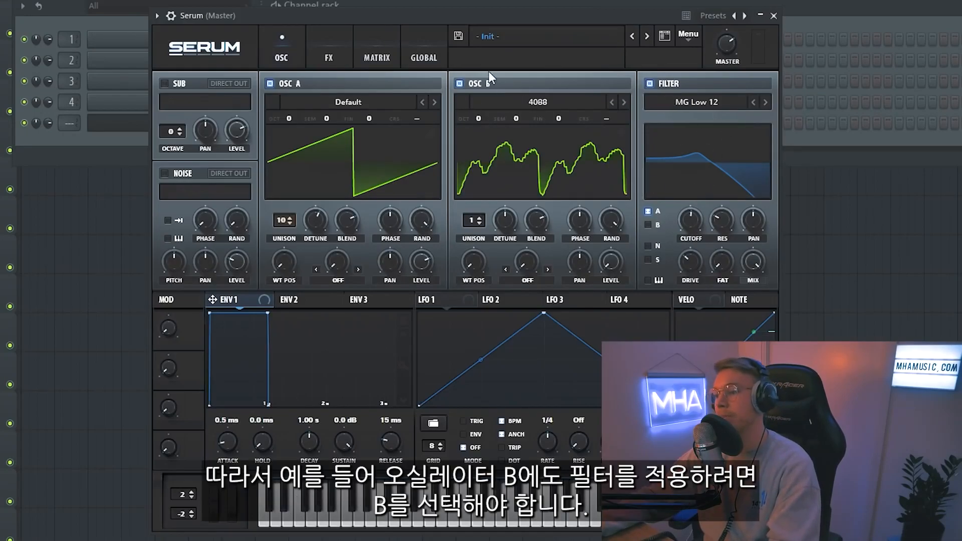
{"action": "left_click", "coordinate": [648, 225]}
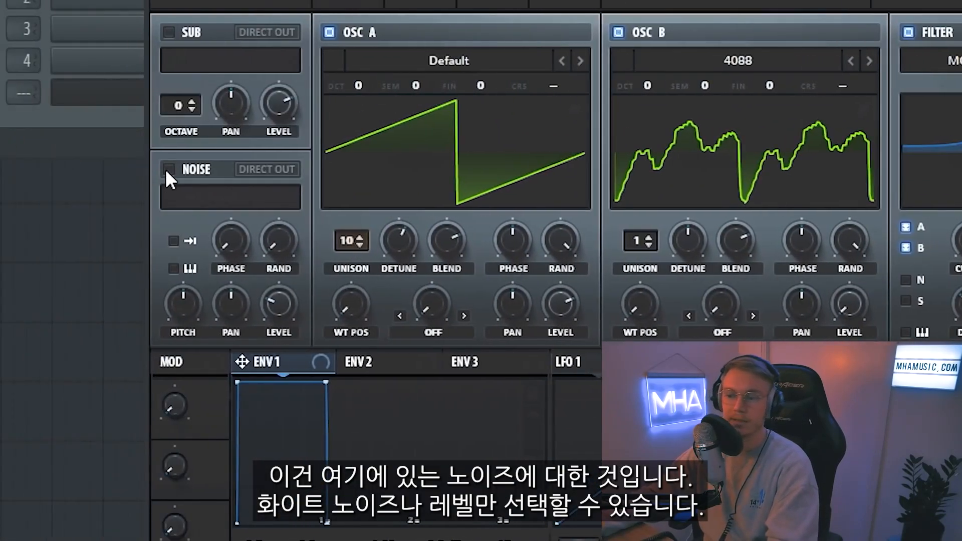
- Turn on the noise oscillator, route noise and sub through the filter, and try toggling the sub oscillator
{"action": "left_click", "coordinate": [168, 170]}
{"action": "left_click", "coordinate": [906, 280]}
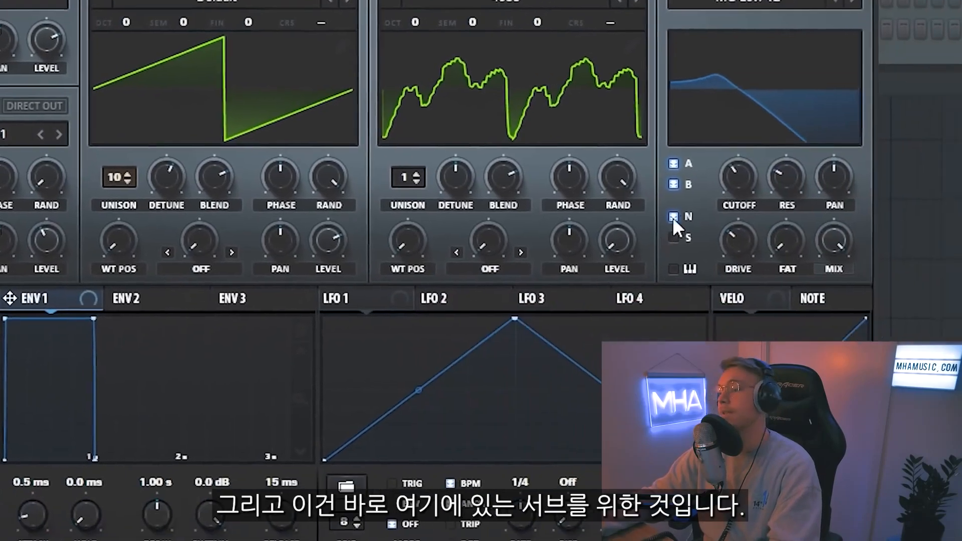
{"action": "left_click", "coordinate": [905, 301]}
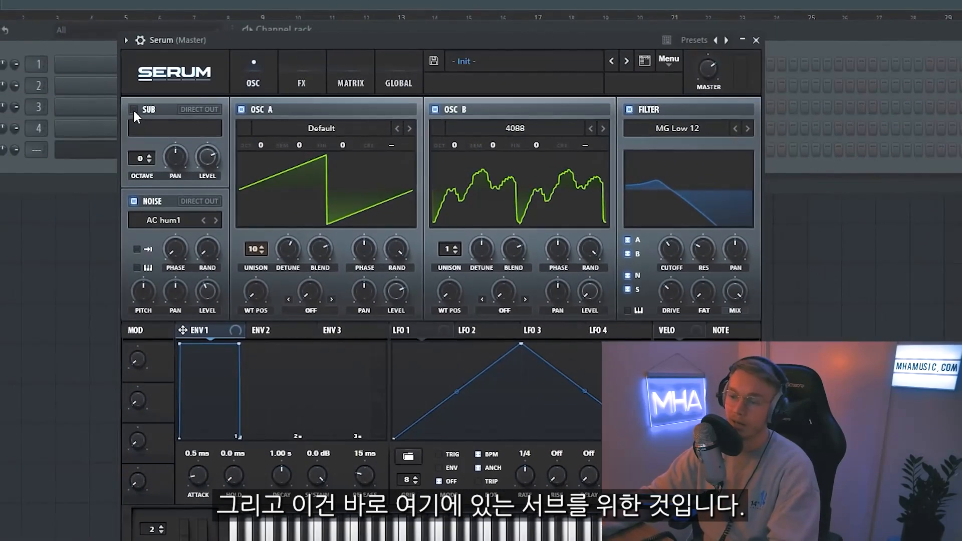
{"action": "left_click", "coordinate": [133, 107]}
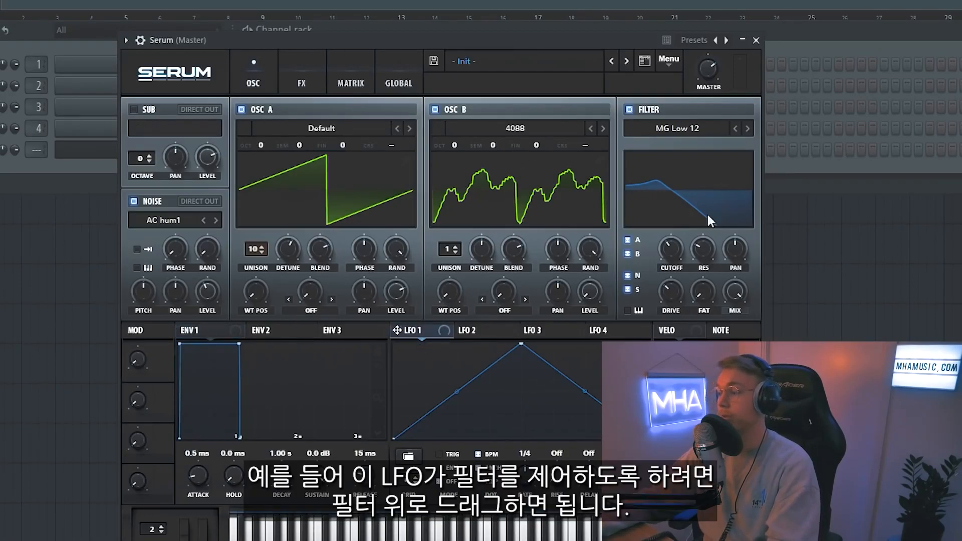
- Modulate the filter cutoff with LFO 1 and set the LFO rate to 1/16
{"action": "left_click_drag", "start_coordinate": [665, 253], "coordinate": [670, 253]}
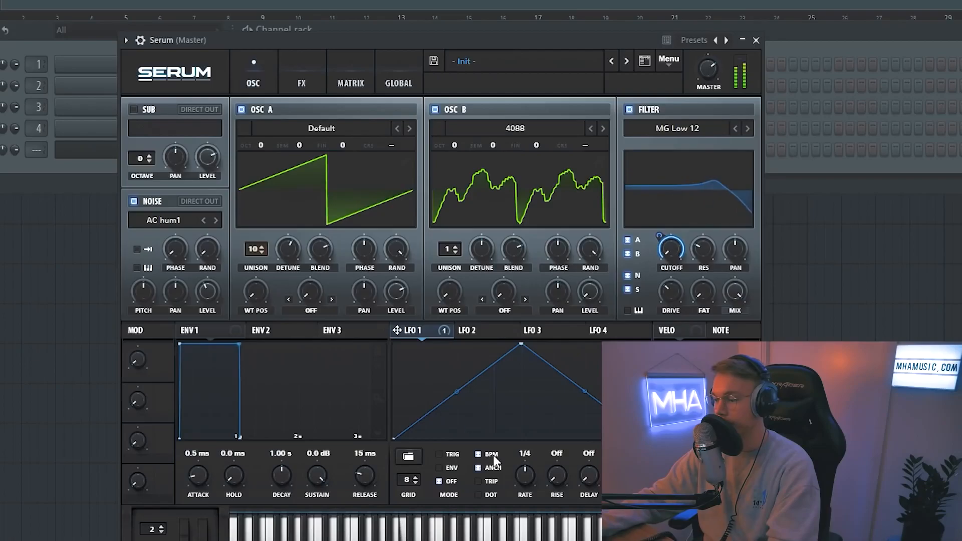
{"action": "mouse_move", "coordinate": [524, 473]}
{"action": "left_mouse_down"}
{"action": "mouse_move", "coordinate": [525, 492]}
{"action": "mouse_move", "coordinate": [533, 461]}
{"action": "left_mouse_up"}
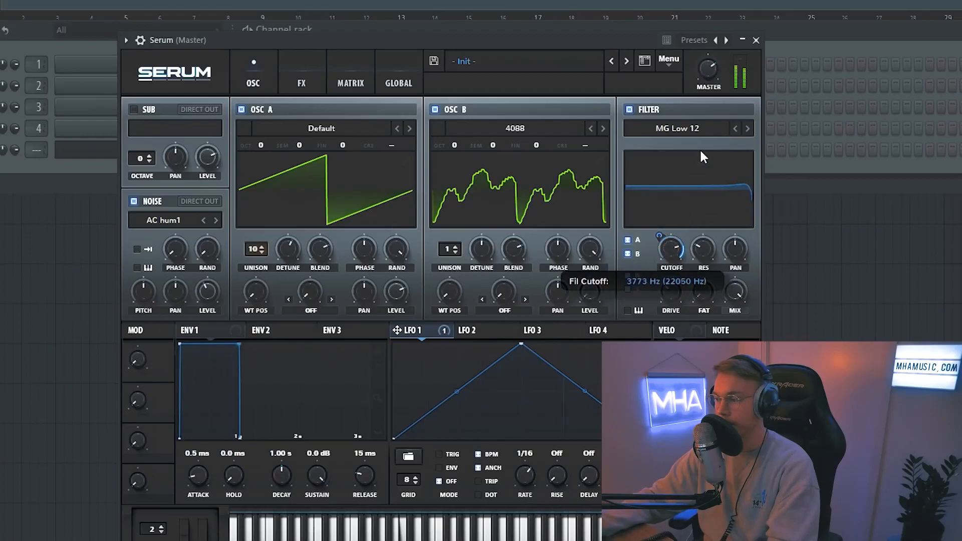
- Assign Envelope 2 to the filter cutoff with 0% sustain and a decay of about 1.58 s
{"action": "left_click", "coordinate": [270, 331]}
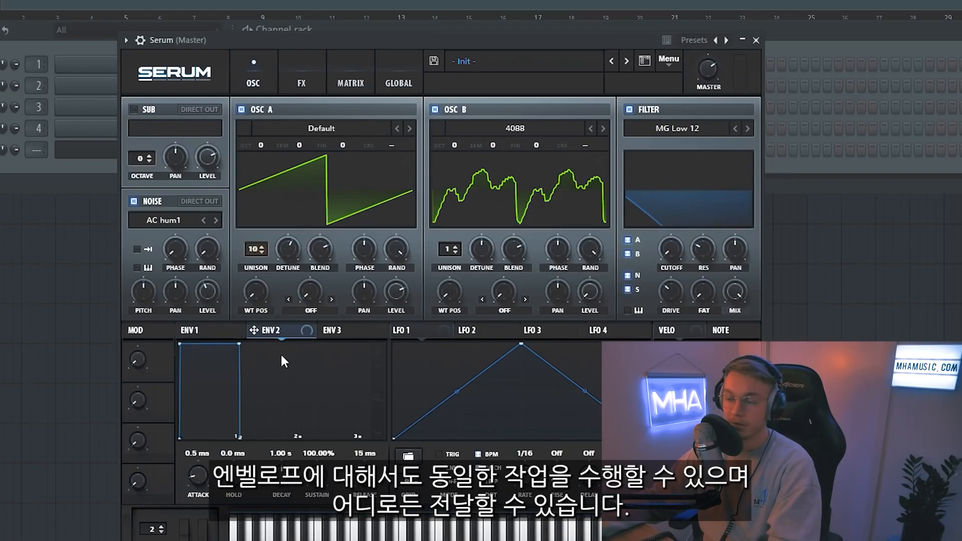
{"action": "left_click_drag", "start_coordinate": [276, 333], "coordinate": [666, 265]}
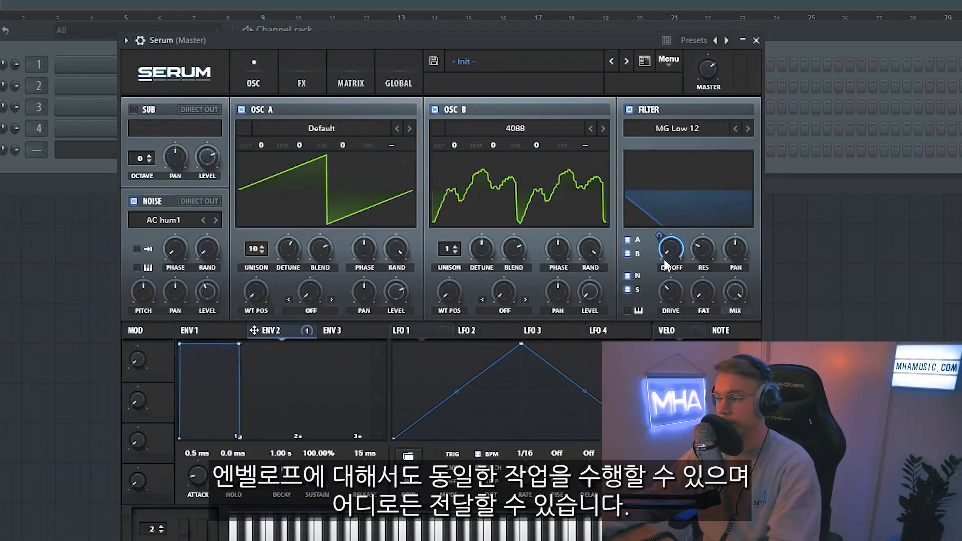
{"action": "left_click_drag", "start_coordinate": [317, 477], "coordinate": [313, 538]}
{"action": "left_click_drag", "start_coordinate": [284, 478], "coordinate": [294, 458]}
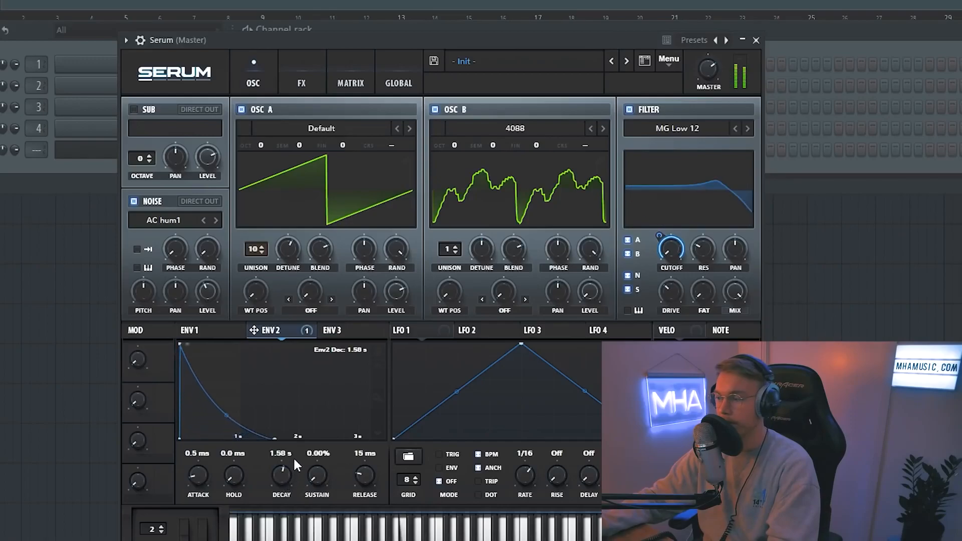
- Try a pad shape on Envelope 1 with 698 ms attack and 958 ms release, and replace it with 4.2 ms attack, 20 ms decay and 290 ms release
{"action": "left_click", "coordinate": [193, 330]}
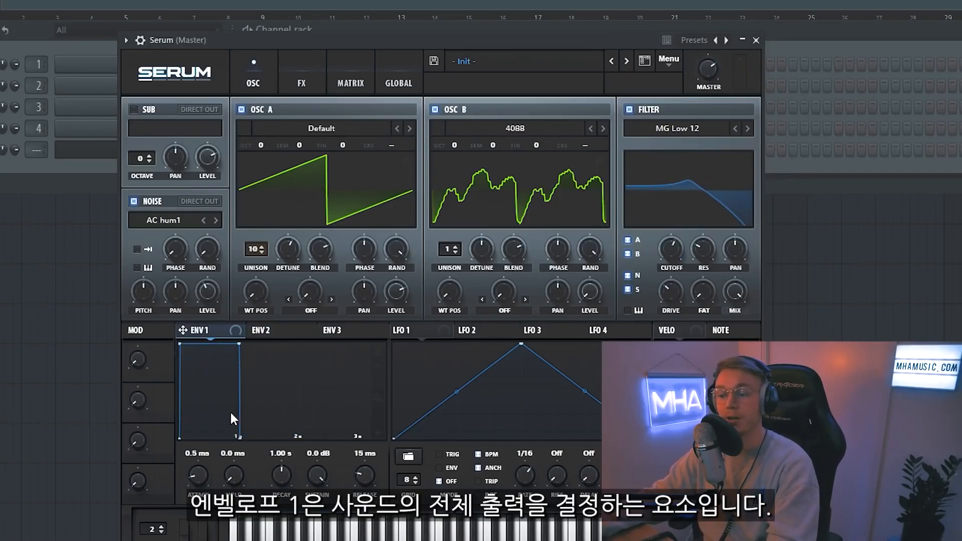
{"action": "mouse_move", "coordinate": [201, 472]}
{"action": "left_mouse_down"}
{"action": "mouse_move", "coordinate": [206, 449]}
{"action": "mouse_move", "coordinate": [206, 459]}
{"action": "left_mouse_up"}
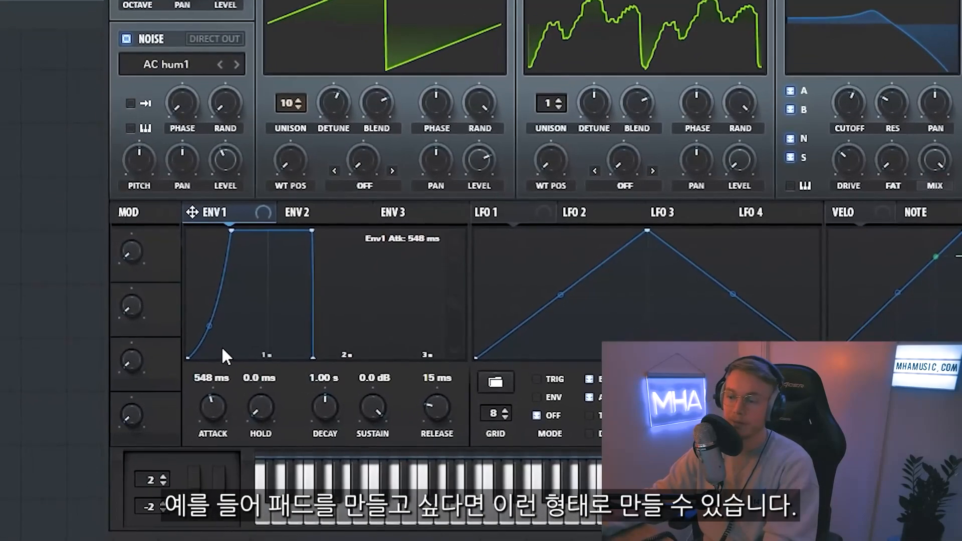
{"action": "left_click_drag", "start_coordinate": [196, 415], "coordinate": [212, 329]}
{"action": "mouse_move", "coordinate": [429, 407]}
{"action": "left_mouse_down"}
{"action": "mouse_move", "coordinate": [419, 361]}
{"action": "mouse_move", "coordinate": [424, 403]}
{"action": "left_mouse_up"}
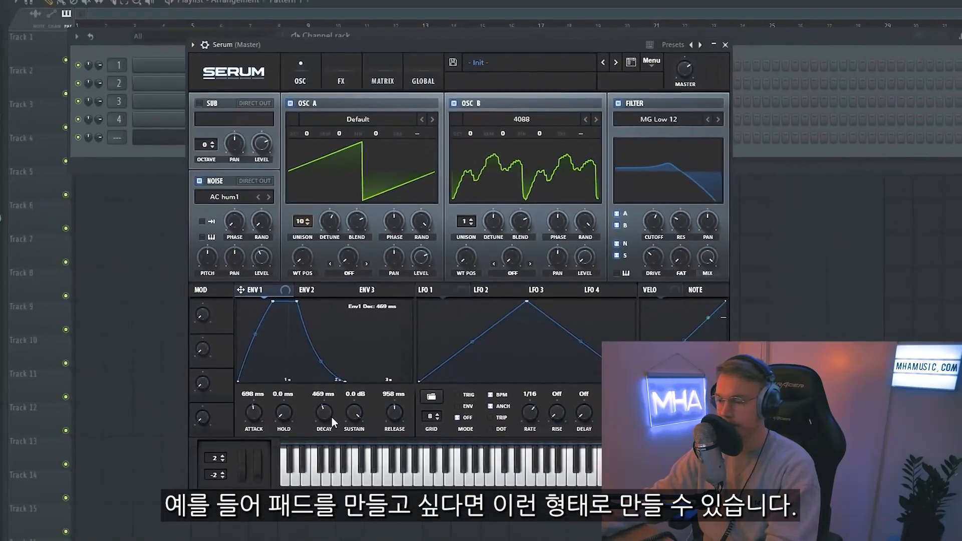
{"action": "left_click_drag", "start_coordinate": [338, 412], "coordinate": [330, 448]}
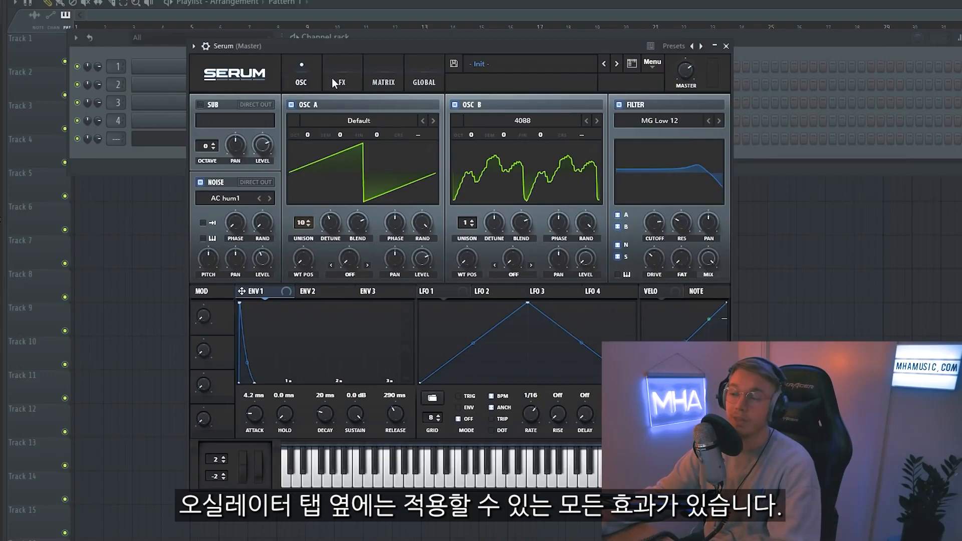
- Open the effects rack and try switching on its effect modules one after another, from hyper/dimension down to filter
{"action": "left_click", "coordinate": [341, 83]}
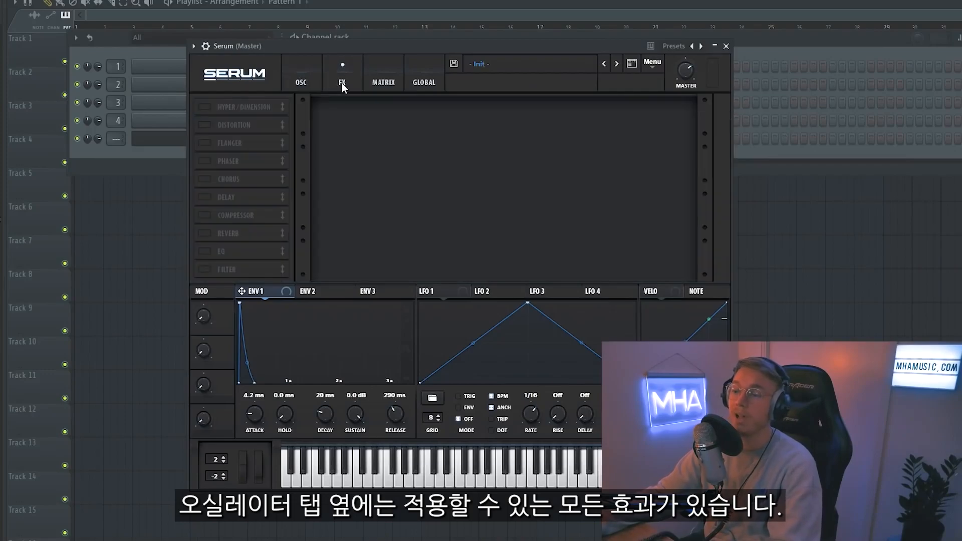
{"action": "left_click", "coordinate": [204, 107]}
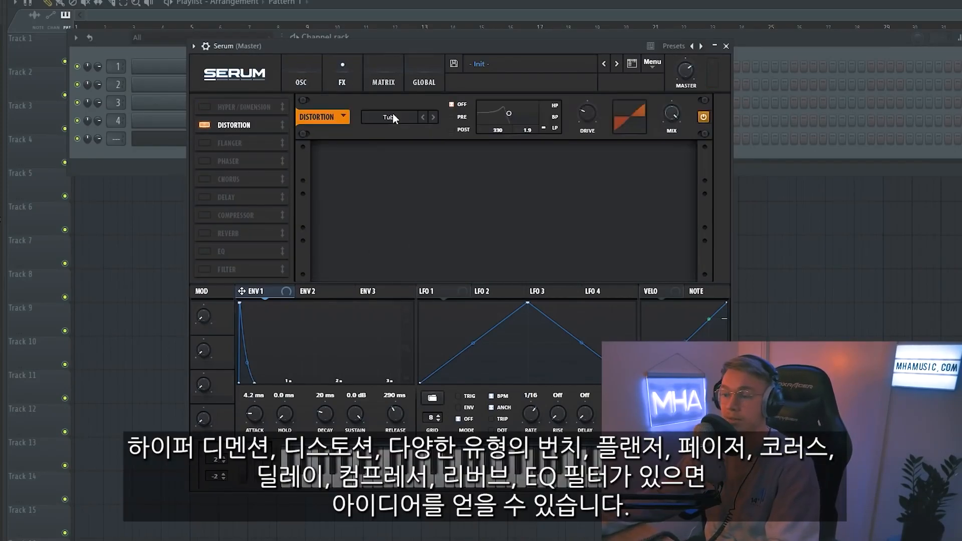
{"action": "left_click", "coordinate": [392, 117]}
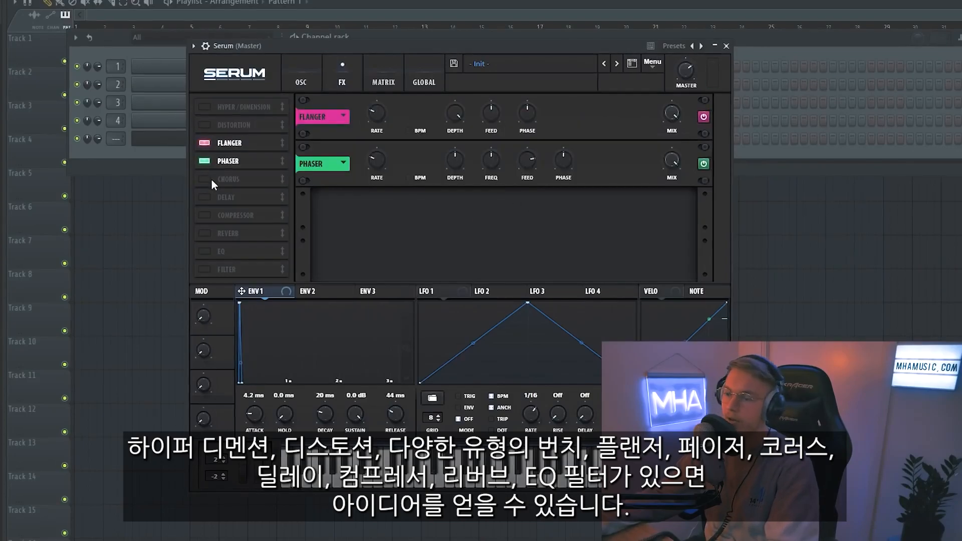
{"action": "left_click", "coordinate": [204, 179]}
{"action": "left_click", "coordinate": [204, 196]}
{"action": "left_click", "coordinate": [205, 215]}
{"action": "left_click", "coordinate": [199, 234]}
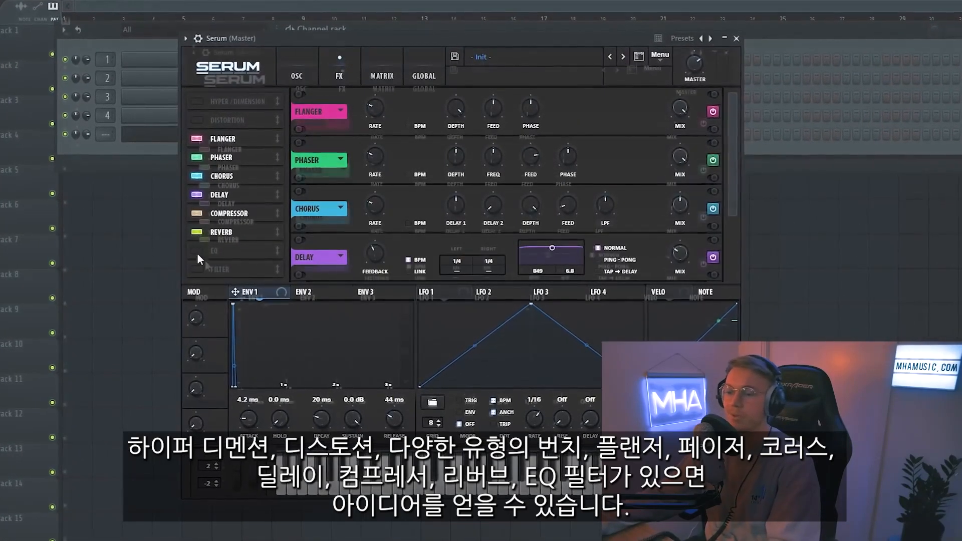
{"action": "left_click", "coordinate": [198, 252]}
{"action": "left_click", "coordinate": [200, 270]}
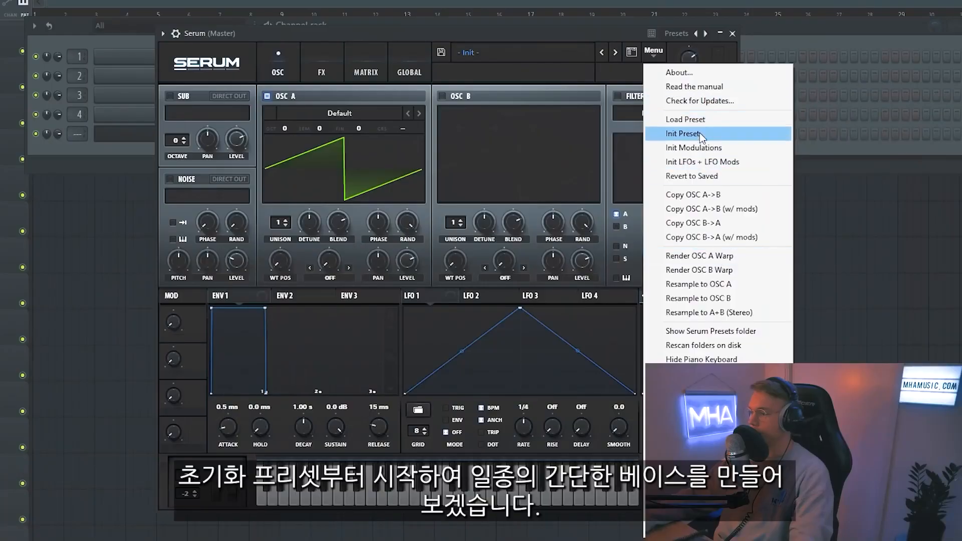
- Reset the synth to the Init preset and lower oscillator A to octave -2
{"action": "left_click", "coordinate": [700, 134]}
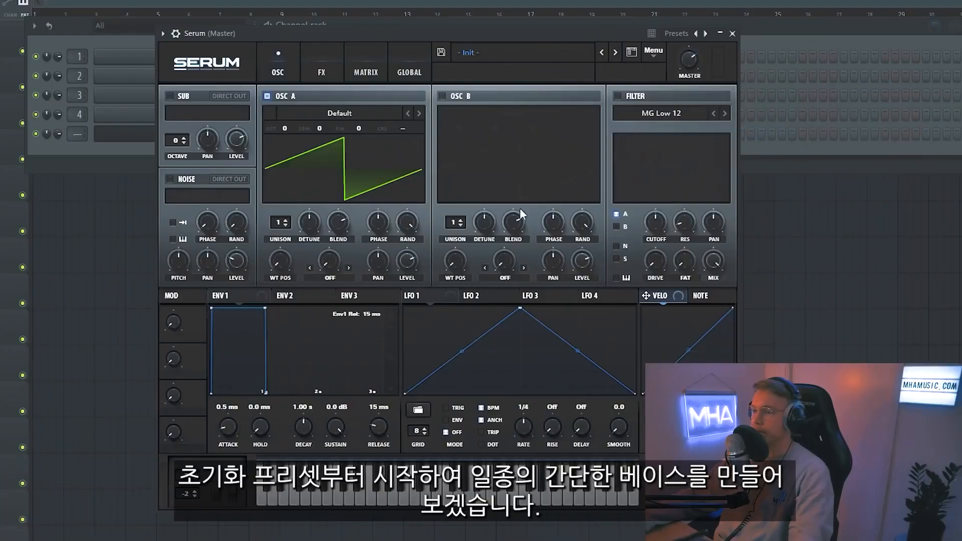
{"action": "left_click_drag", "start_coordinate": [469, 35], "coordinate": [455, 32]}
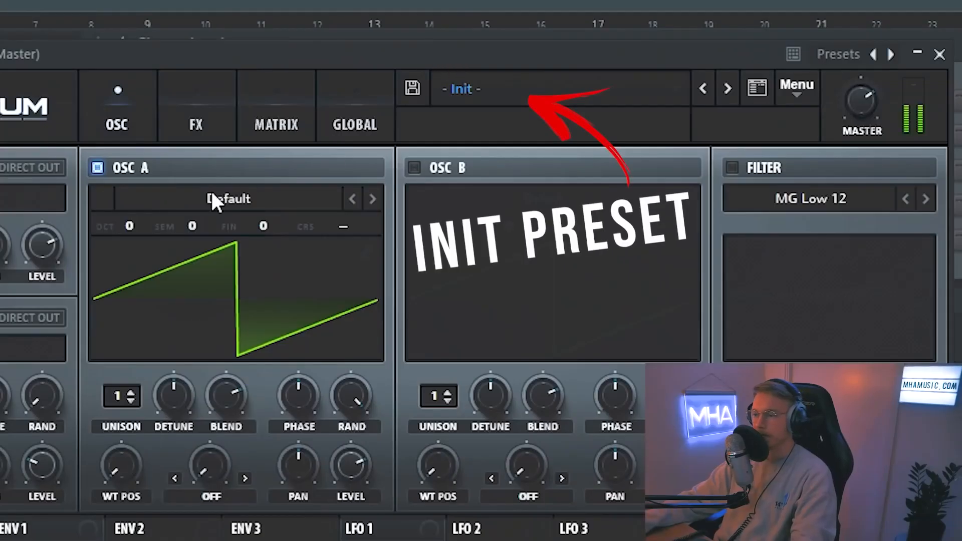
{"action": "left_click_drag", "start_coordinate": [272, 126], "coordinate": [276, 166]}
{"action": "left_click_drag", "start_coordinate": [320, 29], "coordinate": [312, 25]}
- Raise oscillator A's unison to 16 voices and reduce its detune
{"action": "left_click_drag", "start_coordinate": [259, 217], "coordinate": [274, 138]}
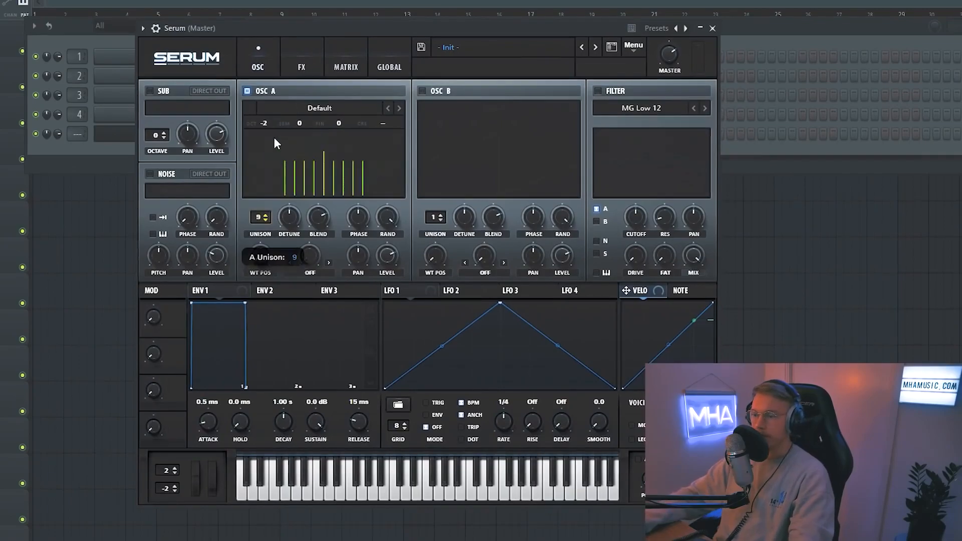
{"action": "left_click_drag", "start_coordinate": [255, 219], "coordinate": [285, 163]}
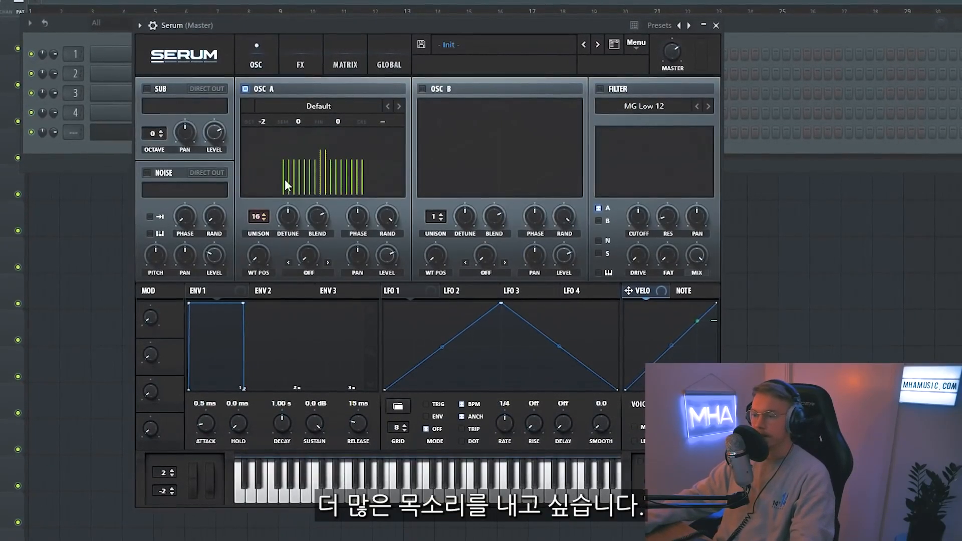
{"action": "left_click_drag", "start_coordinate": [288, 217], "coordinate": [289, 242]}
{"action": "left_click_drag", "start_coordinate": [333, 23], "coordinate": [332, 16]}
{"action": "left_click_drag", "start_coordinate": [284, 210], "coordinate": [282, 219]}
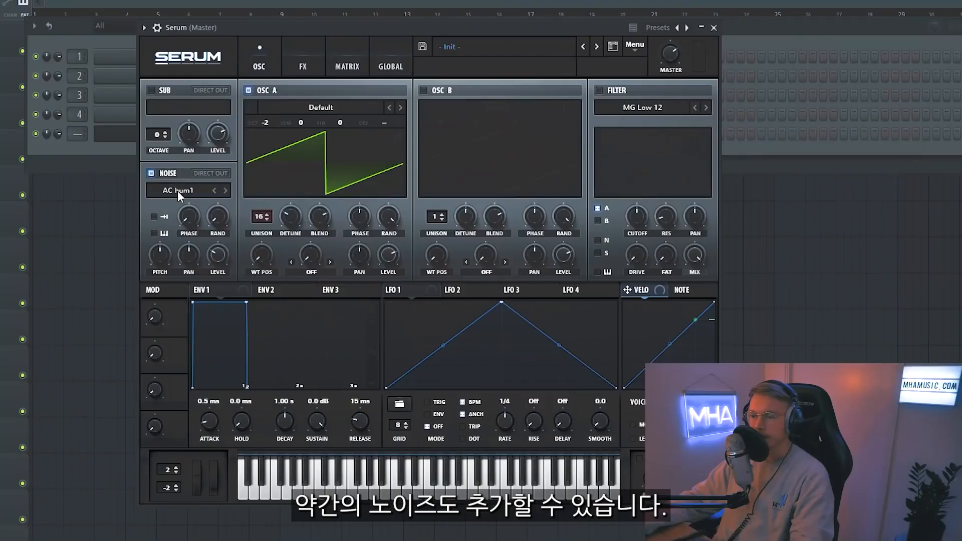
- Load the BrightWhite sample into the noise oscillator
{"action": "left_click", "coordinate": [178, 191]}
{"action": "mouse_move", "coordinate": [210, 206]}
{"action": "left_click", "coordinate": [319, 261]}
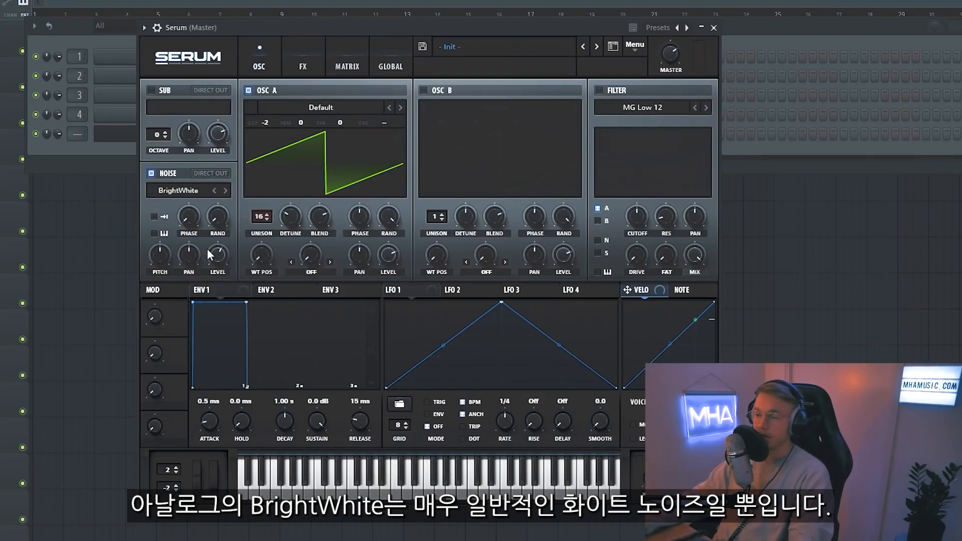
- Turn on the filter with noise routed through it and change its type to MG Low 24
{"action": "left_click", "coordinate": [598, 91]}
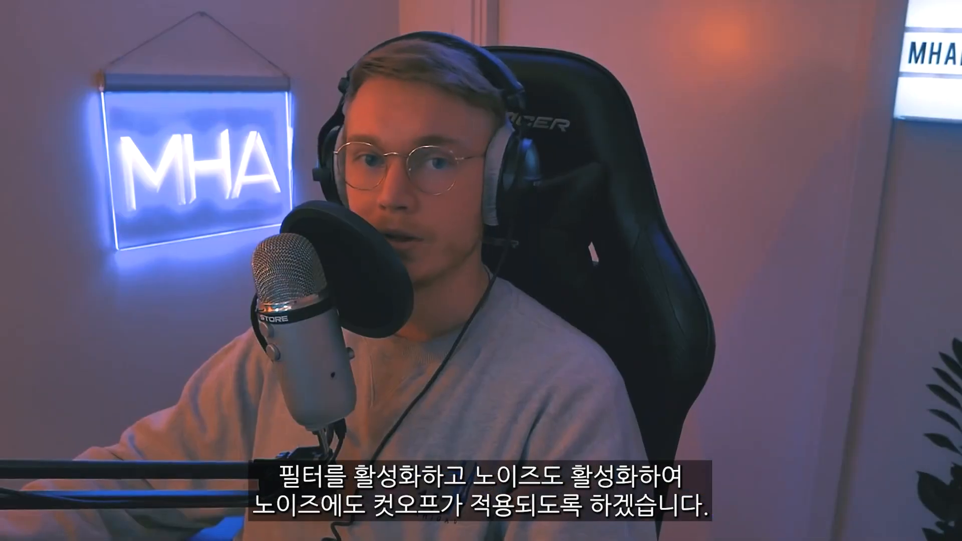
{"action": "left_click", "coordinate": [645, 106]}
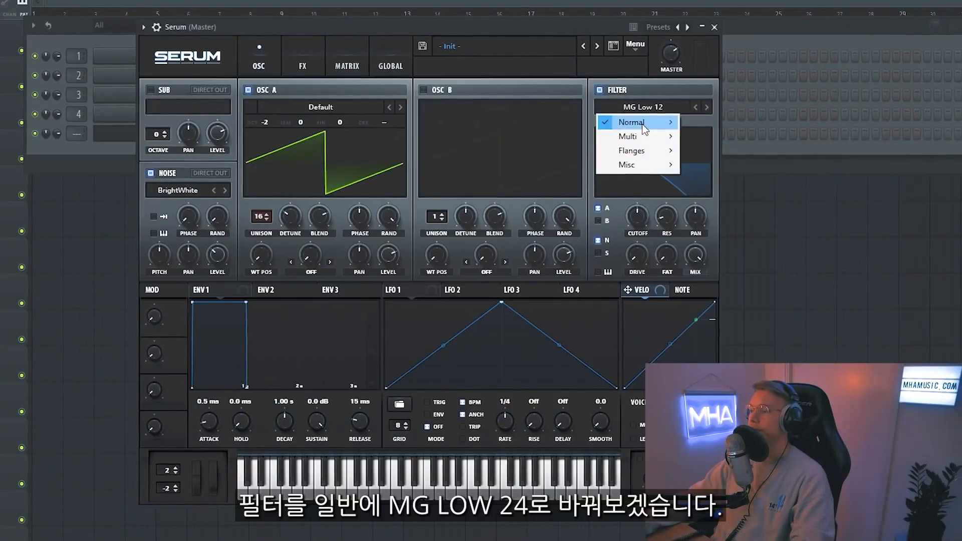
{"action": "mouse_move", "coordinate": [651, 122]}
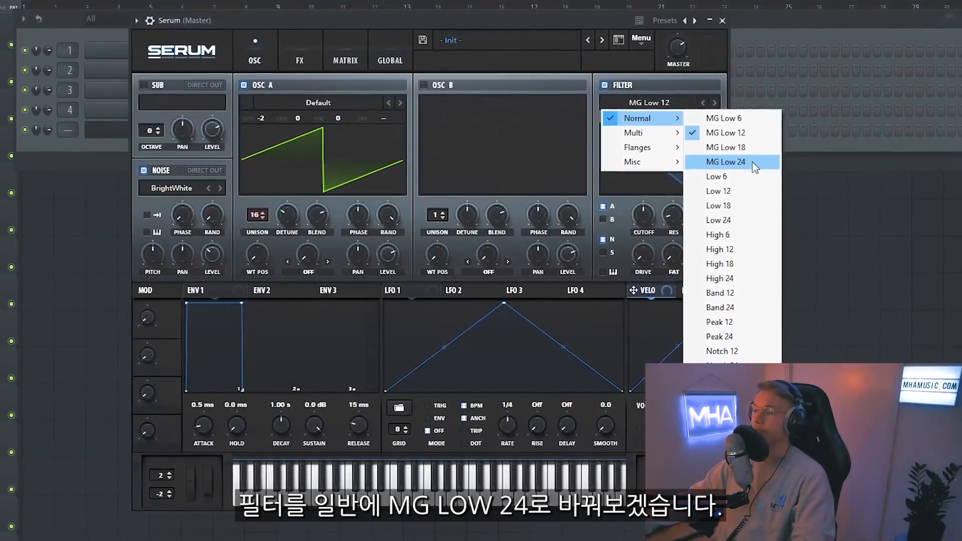
{"action": "left_click", "coordinate": [753, 163]}
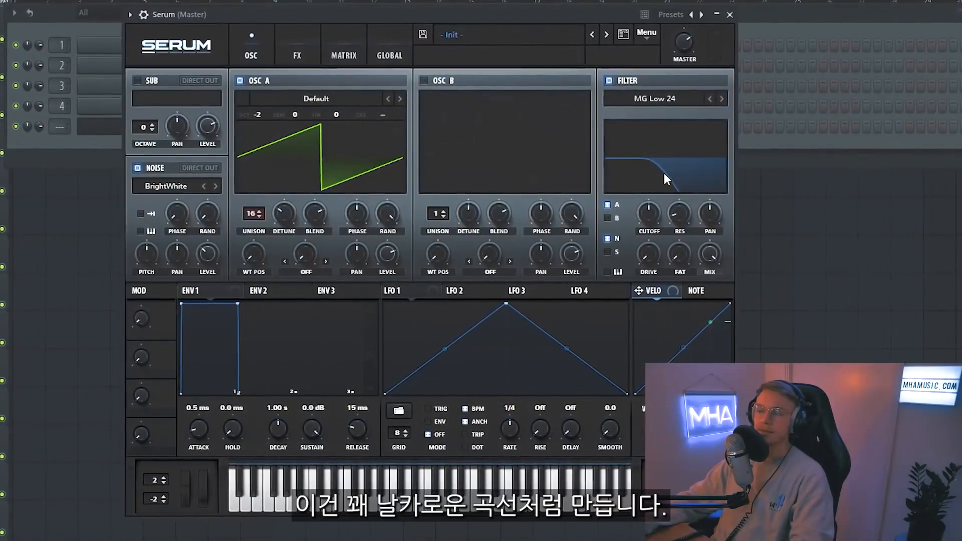
- Raise the filter's resonance and cutoff and adjust its drive
{"action": "left_click_drag", "start_coordinate": [680, 215], "coordinate": [688, 182]}
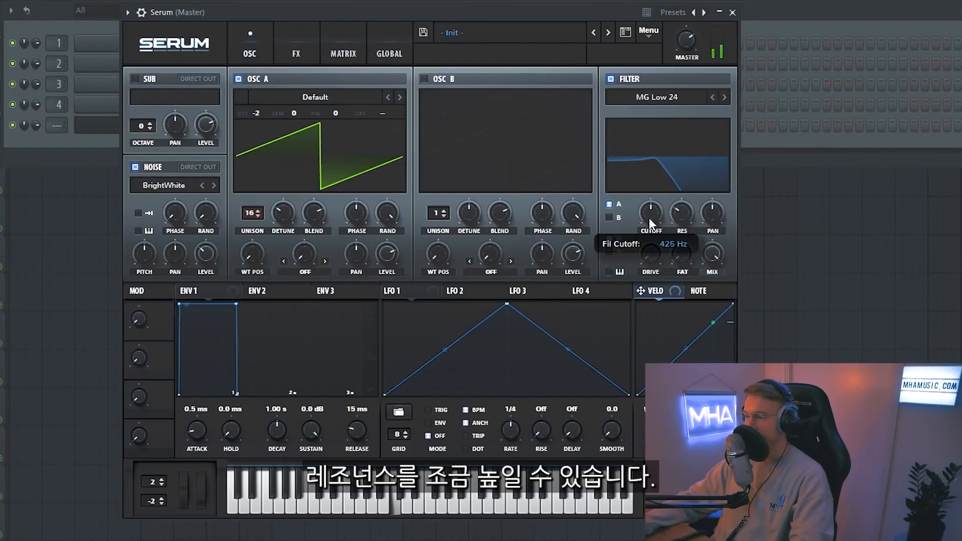
{"action": "left_click_drag", "start_coordinate": [649, 216], "coordinate": [652, 181]}
{"action": "left_click_drag", "start_coordinate": [650, 254], "coordinate": [667, 270]}
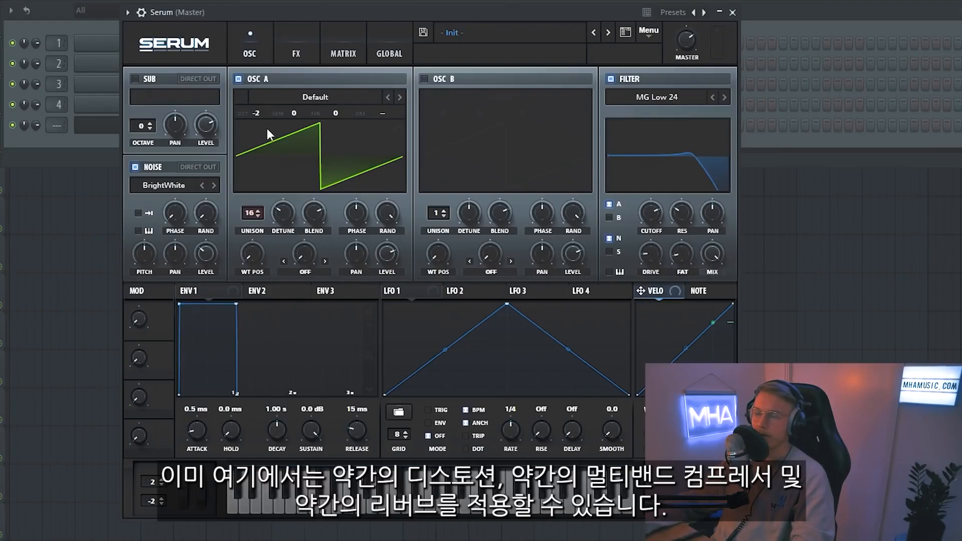
- Add Tube distortion with about 56% drive and a compressor in multiband mode to the effects rack
{"action": "left_click", "coordinate": [299, 53]}
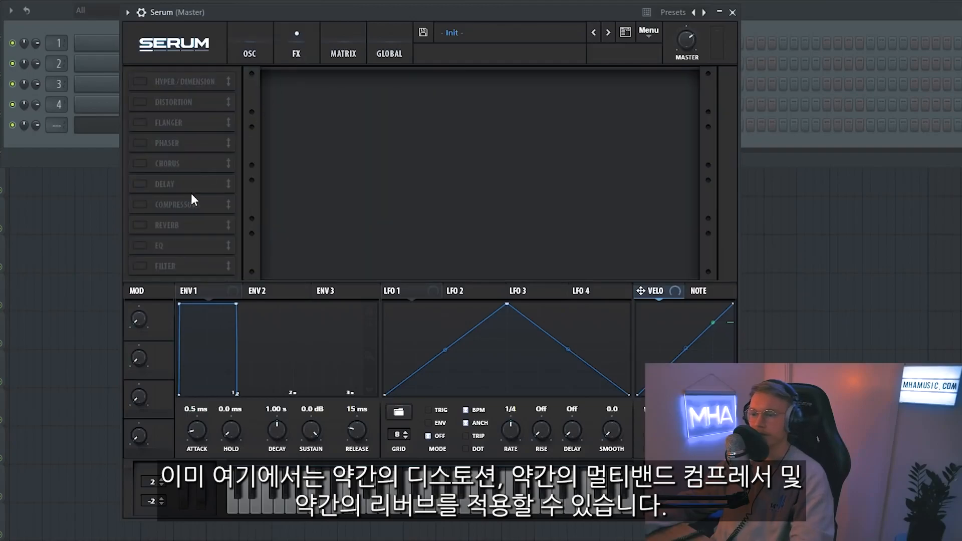
{"action": "left_click", "coordinate": [140, 104]}
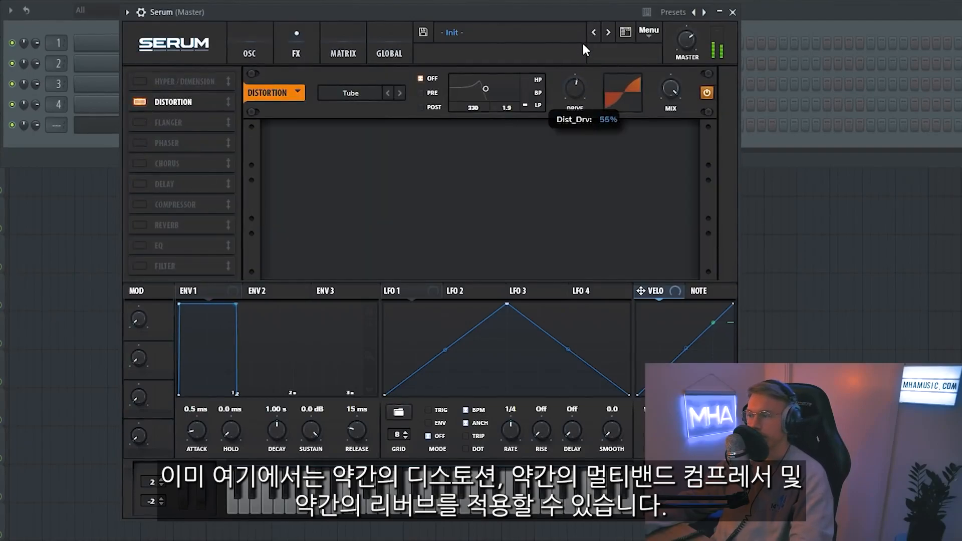
{"action": "left_click", "coordinate": [139, 205]}
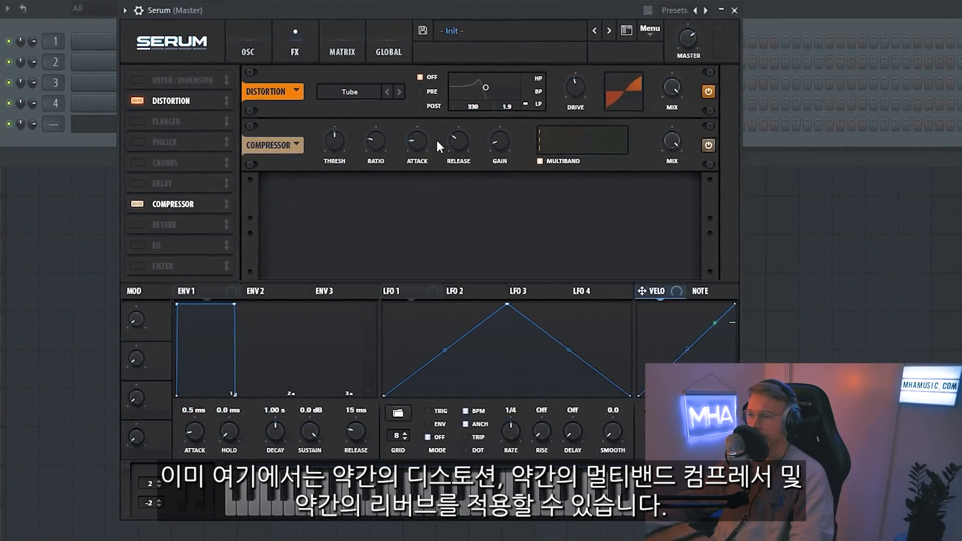
- Add a Hall reverb, reduce its size and set its mix to about 28%
{"action": "left_click", "coordinate": [138, 225]}
{"action": "left_click_drag", "start_coordinate": [377, 191], "coordinate": [374, 206]}
{"action": "left_click_drag", "start_coordinate": [672, 195], "coordinate": [669, 185]}
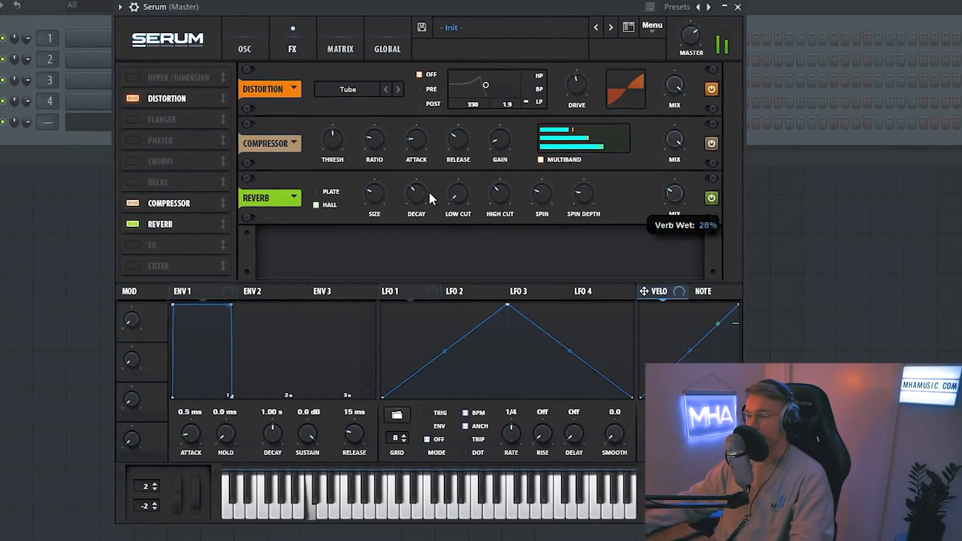
- Try different filter cutoffs and set Envelope 1 to a 26 ms attack and 150 ms release
{"action": "left_click", "coordinate": [245, 49]}
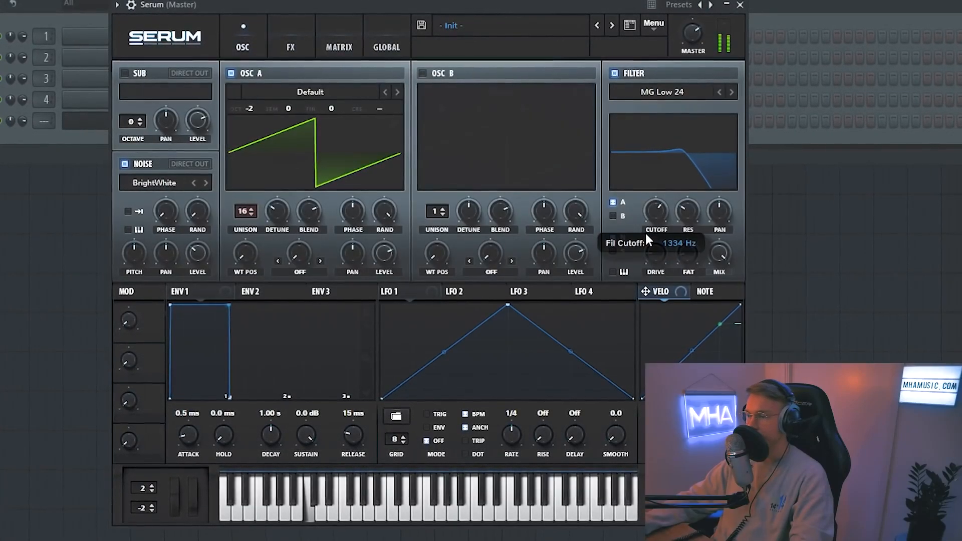
{"action": "left_click", "coordinate": [293, 46]}
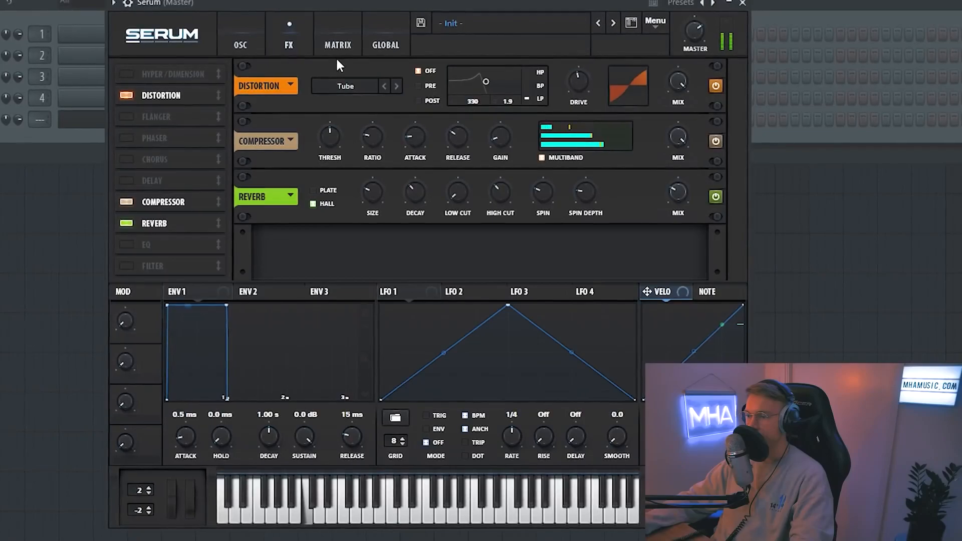
{"action": "left_click", "coordinate": [241, 45]}
{"action": "left_click_drag", "start_coordinate": [186, 437], "coordinate": [182, 432]}
{"action": "left_click_drag", "start_coordinate": [357, 432], "coordinate": [363, 427]}
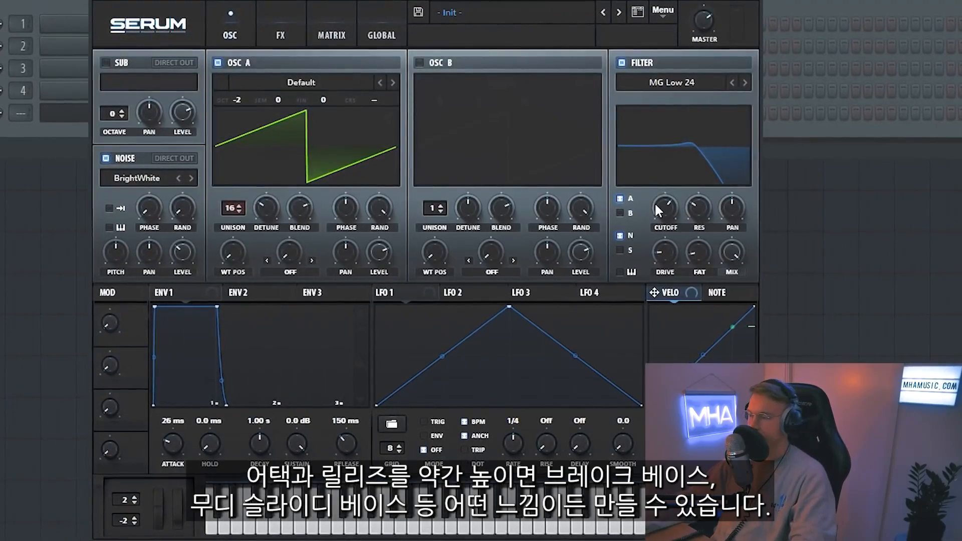
- Lower the filter cutoff, modulate it with LFO 1 and adjust the LFO rate
{"action": "left_click_drag", "start_coordinate": [663, 205], "coordinate": [668, 224]}
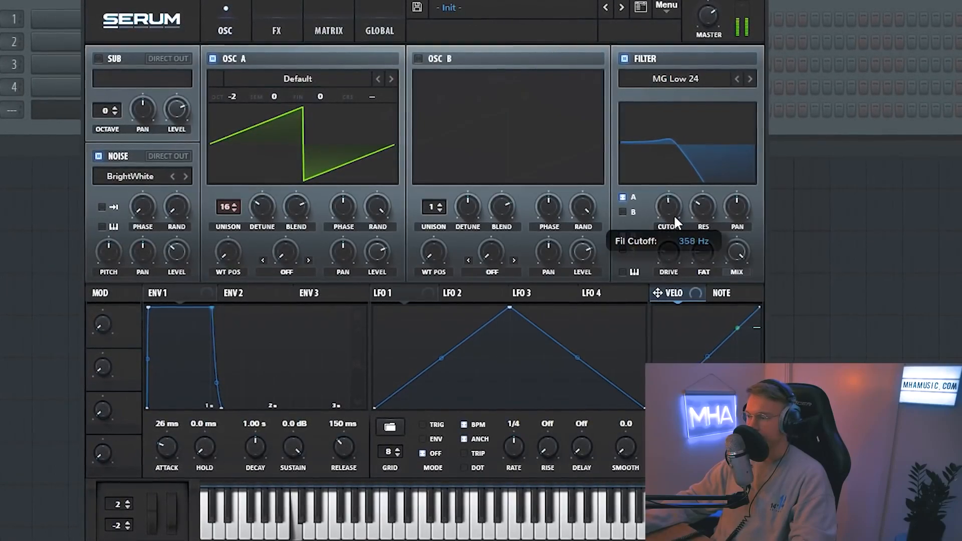
{"action": "left_click_drag", "start_coordinate": [396, 296], "coordinate": [663, 206]}
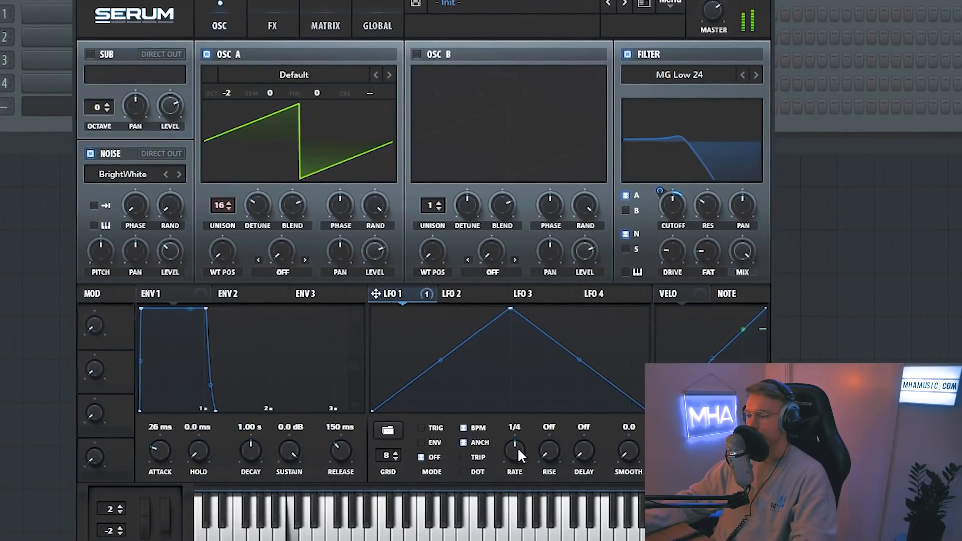
{"action": "left_click_drag", "start_coordinate": [517, 448], "coordinate": [516, 470]}
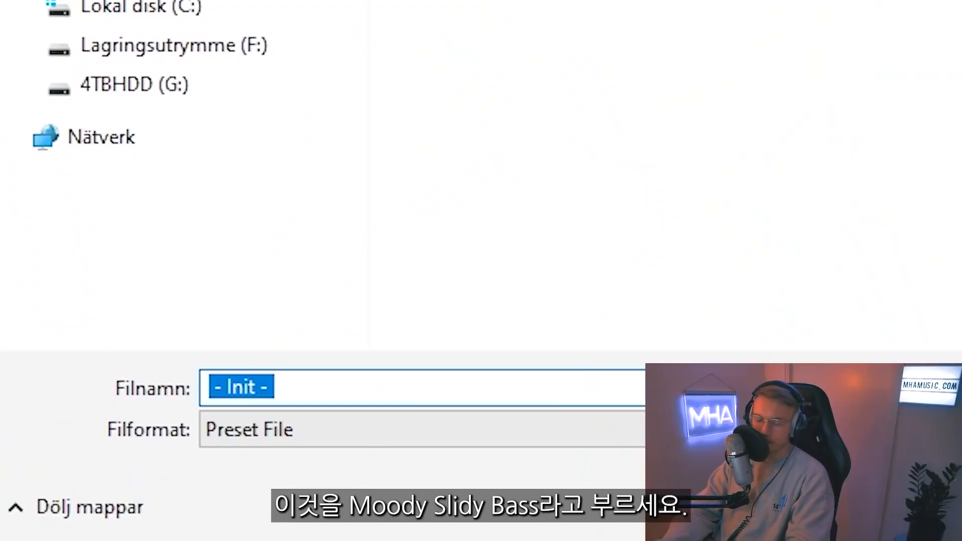
- Save the sound as a preset named "Moody Slidy bass"
{"action": "type", "text": "Mo"}
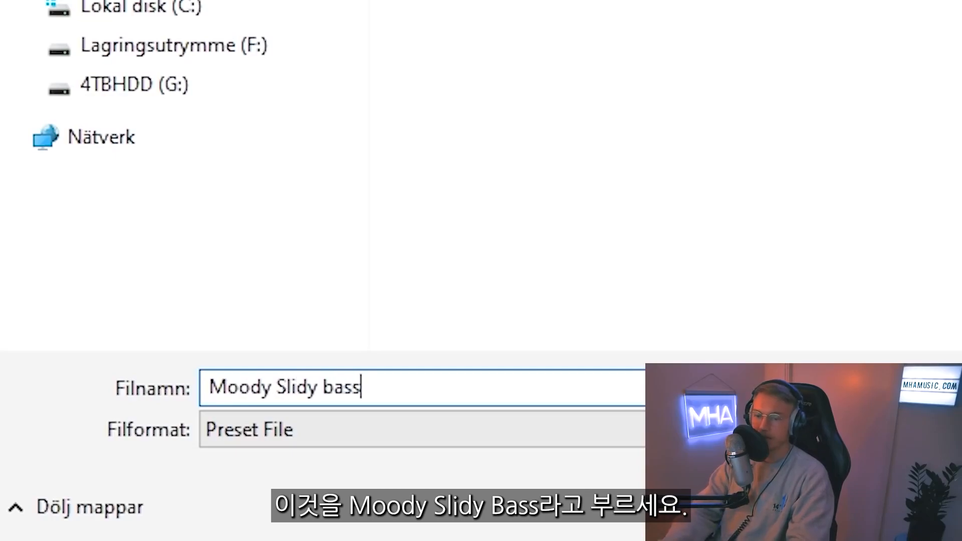
{"action": "type", "text": "ody Slidy bass"}
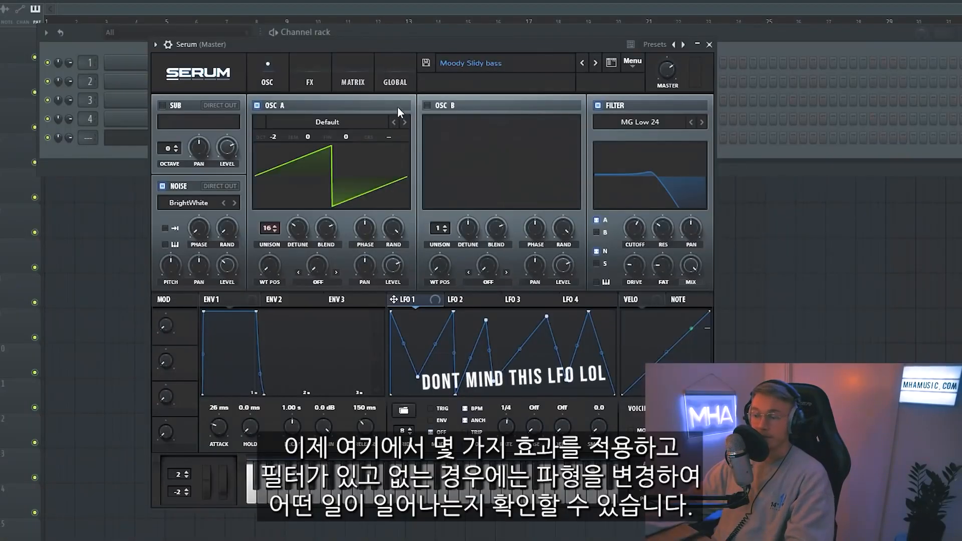
- Change oscillator A's wavetable to CrushWub from the Digital category and save the variation as "Moody Slidy bass 2"
{"action": "left_click", "coordinate": [296, 79]}
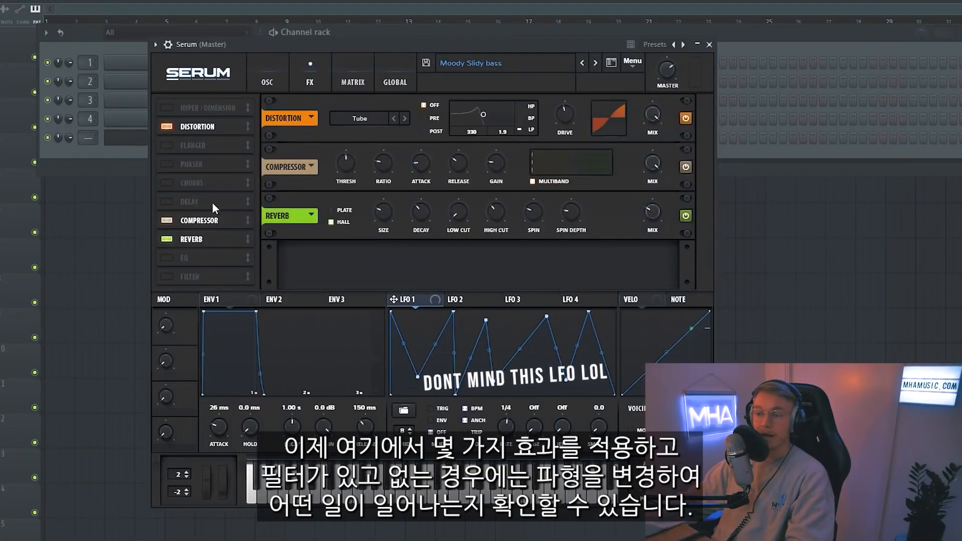
{"action": "left_click", "coordinate": [271, 83]}
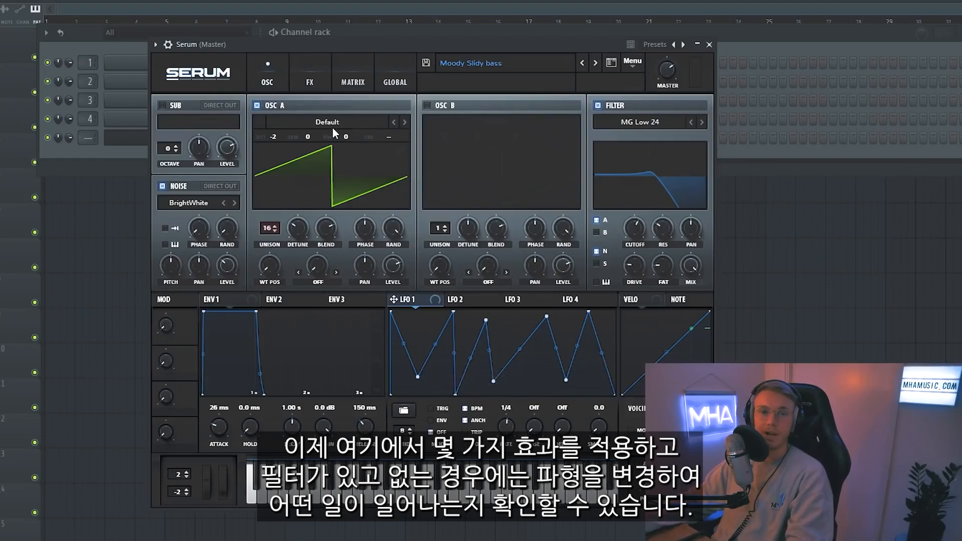
{"action": "left_click", "coordinate": [404, 122]}
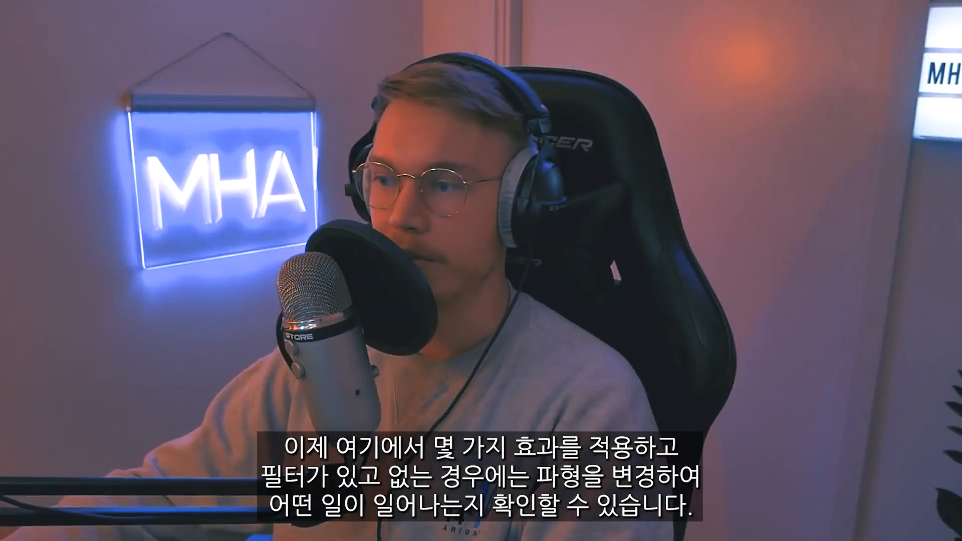
{"action": "left_click", "coordinate": [327, 121]}
{"action": "mouse_move", "coordinate": [354, 168]}
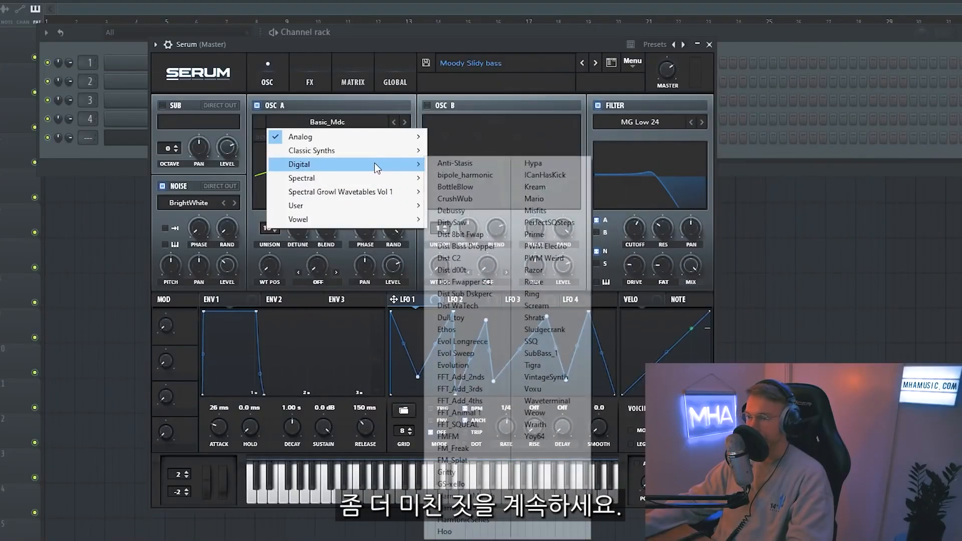
{"action": "left_click", "coordinate": [454, 187]}
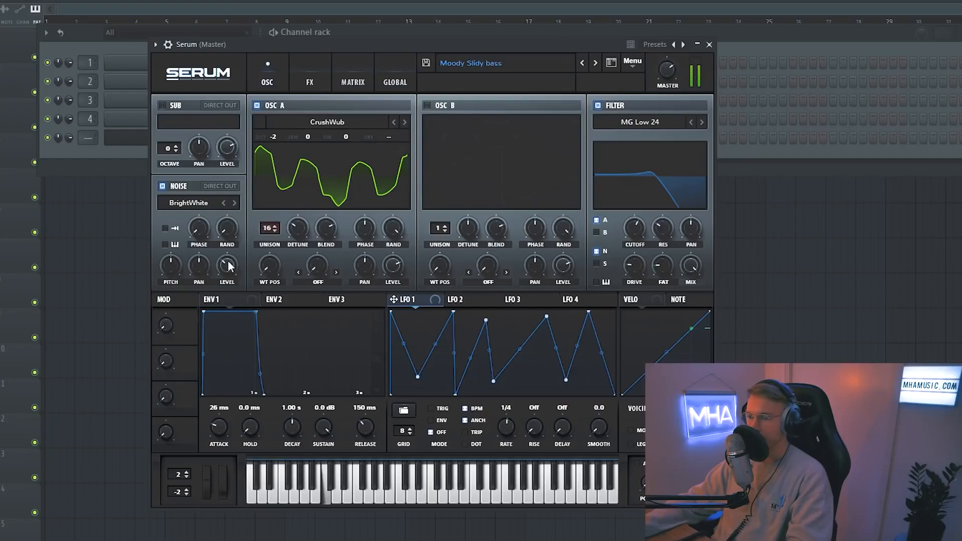
{"action": "left_click", "coordinate": [426, 63]}
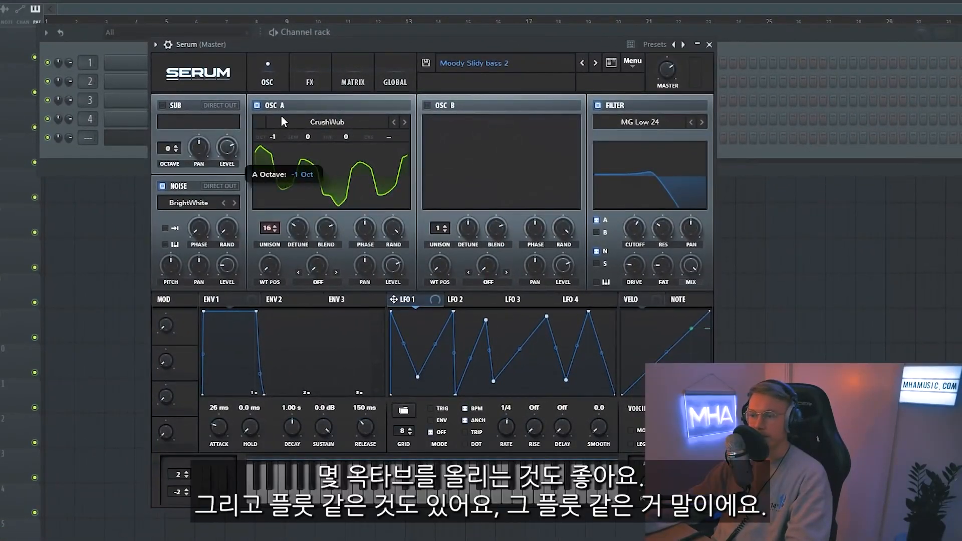
- Raise oscillator A to octave +1 and save the variation as a preset named "Flute ish"
{"action": "left_click_drag", "start_coordinate": [282, 121], "coordinate": [289, 95]}
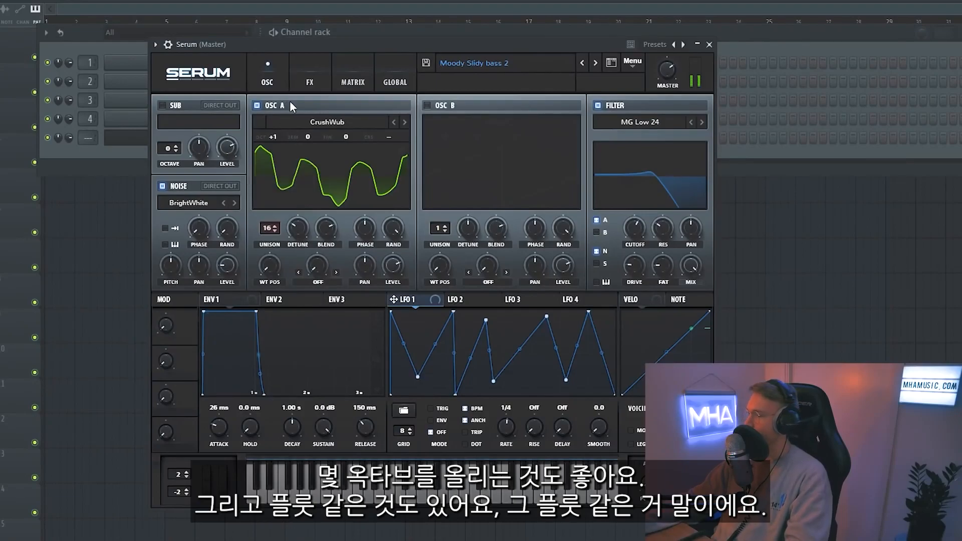
{"action": "left_click", "coordinate": [426, 62]}
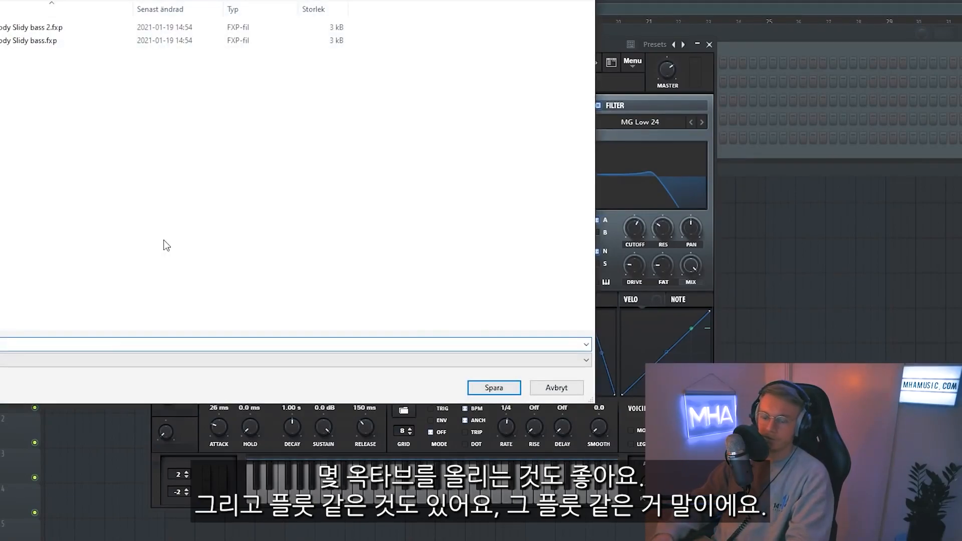
{"action": "type", "text": "Flute us"}
{"action": "key", "text": "BackSpace"}
{"action": "key", "text": "BackSpace"}
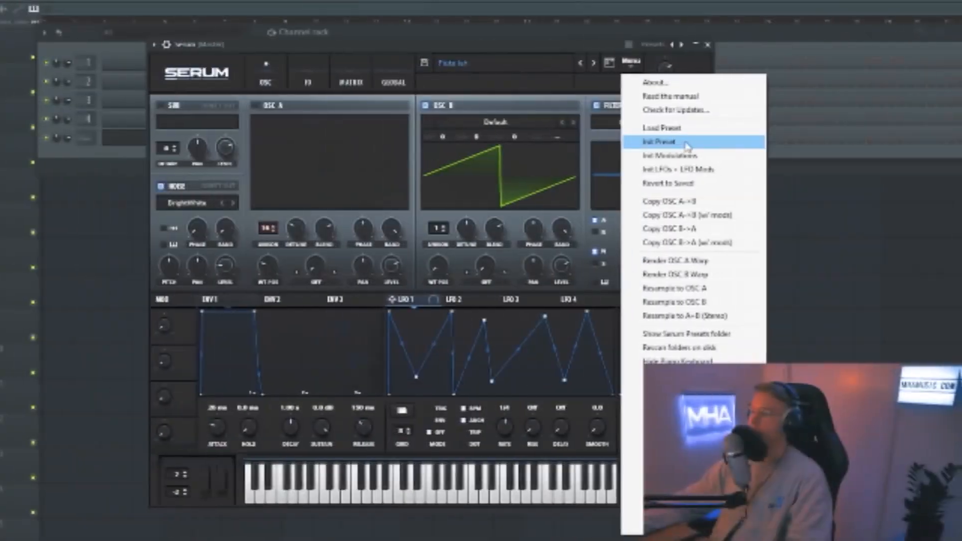
- Start from an Init preset and set oscillator A to octave -2 with 10 unison voices and a lower detune
{"action": "left_click", "coordinate": [687, 140]}
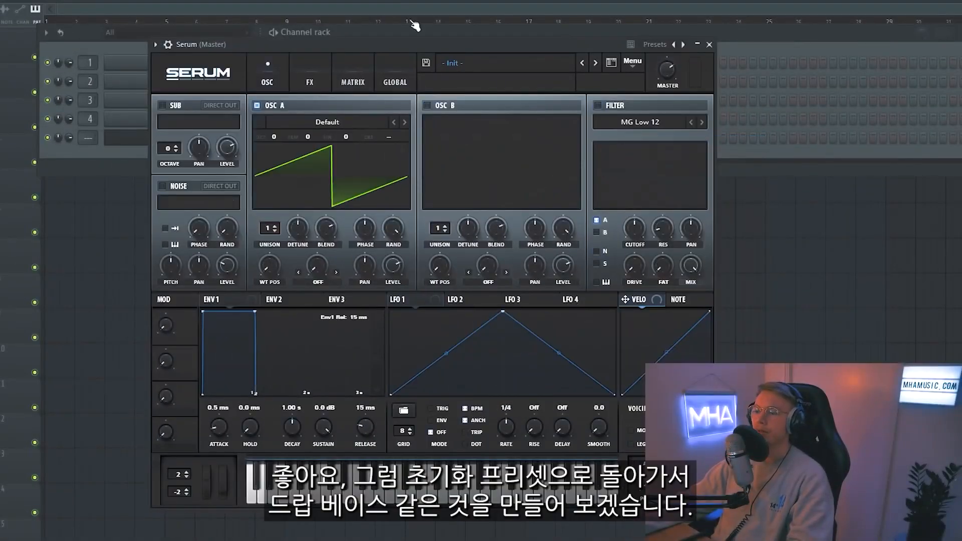
{"action": "left_click_drag", "start_coordinate": [400, 42], "coordinate": [400, 44]}
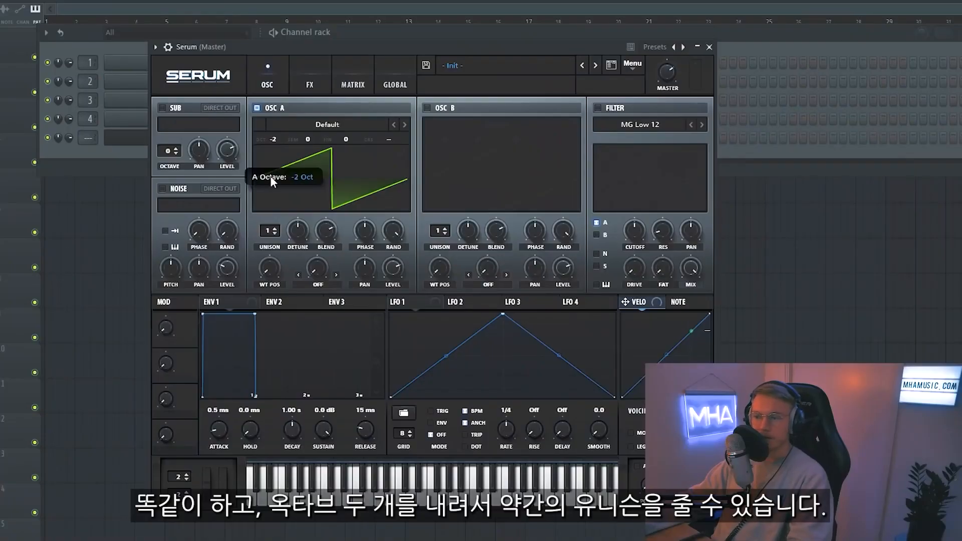
{"action": "left_click_drag", "start_coordinate": [275, 236], "coordinate": [278, 203]}
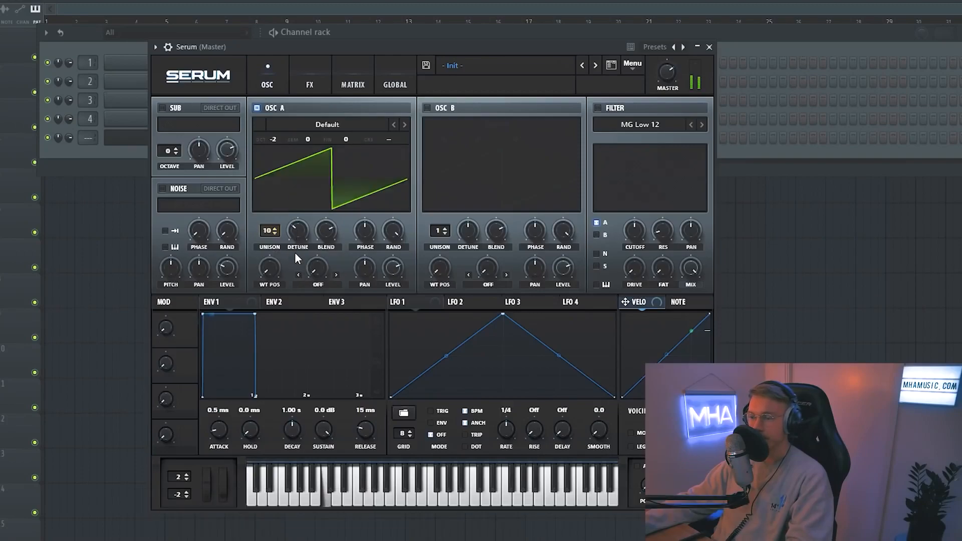
{"action": "left_click_drag", "start_coordinate": [294, 233], "coordinate": [294, 230]}
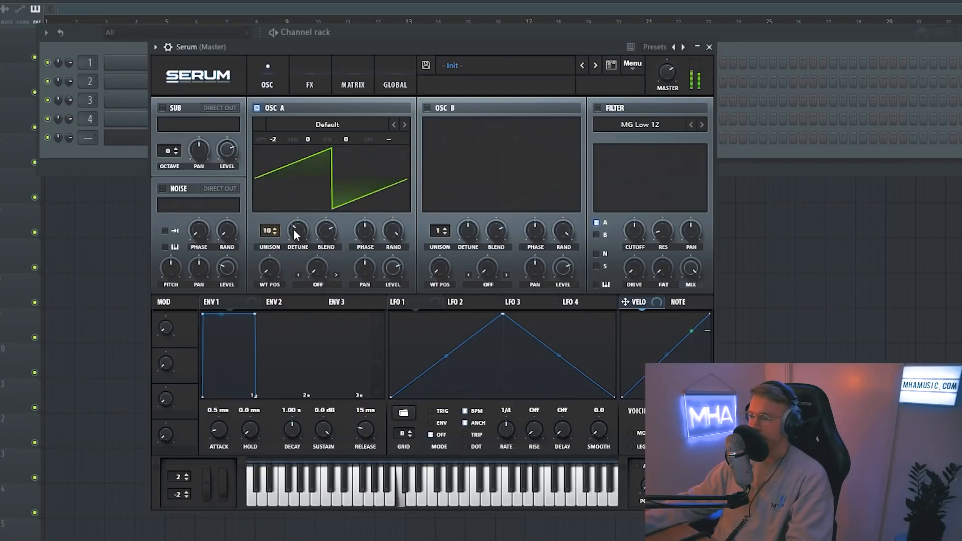
- Enable the filter as MG Low 24 and the noise oscillator with ARP white, routing the noise through the filter
{"action": "left_click", "coordinate": [644, 124]}
{"action": "mouse_move", "coordinate": [629, 137]}
{"action": "left_click", "coordinate": [709, 179]}
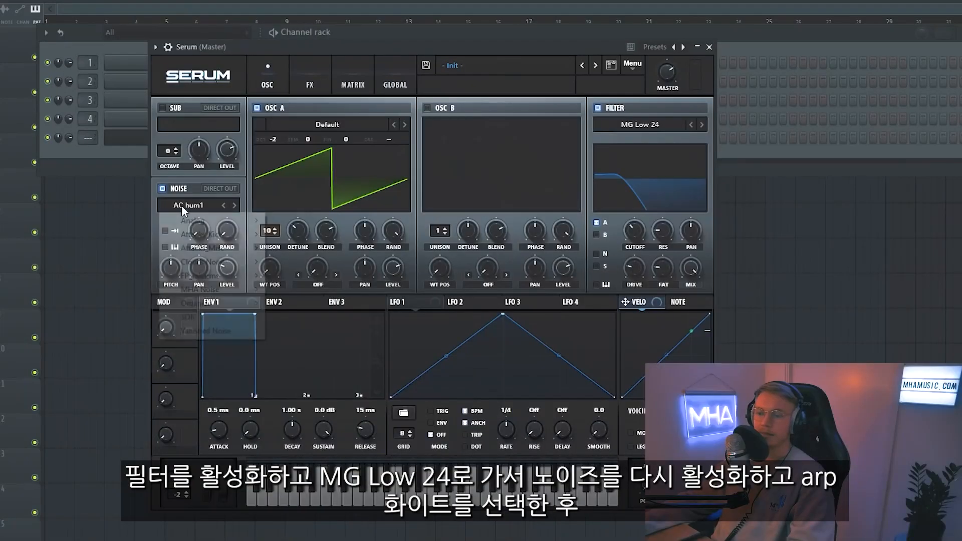
{"action": "left_click", "coordinate": [190, 205]}
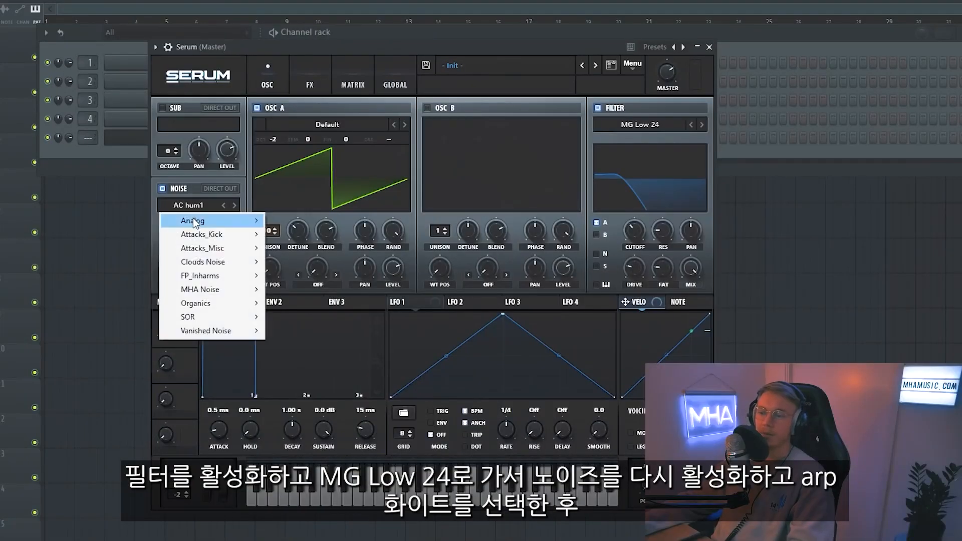
{"action": "mouse_move", "coordinate": [201, 220]}
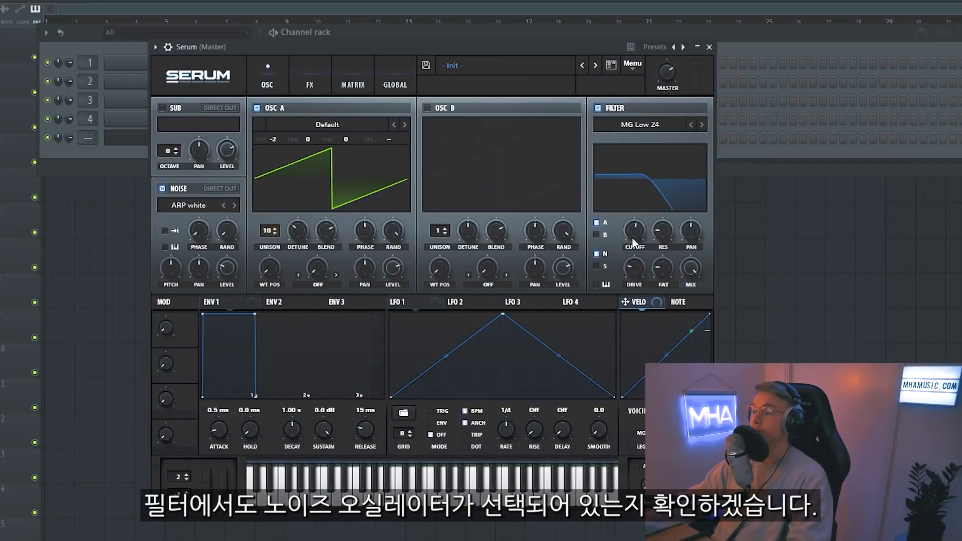
- Try different filter cutoffs and a fully lowered sustain with an adjusted decay on Envelope 1
{"action": "left_click_drag", "start_coordinate": [633, 233], "coordinate": [618, 275]}
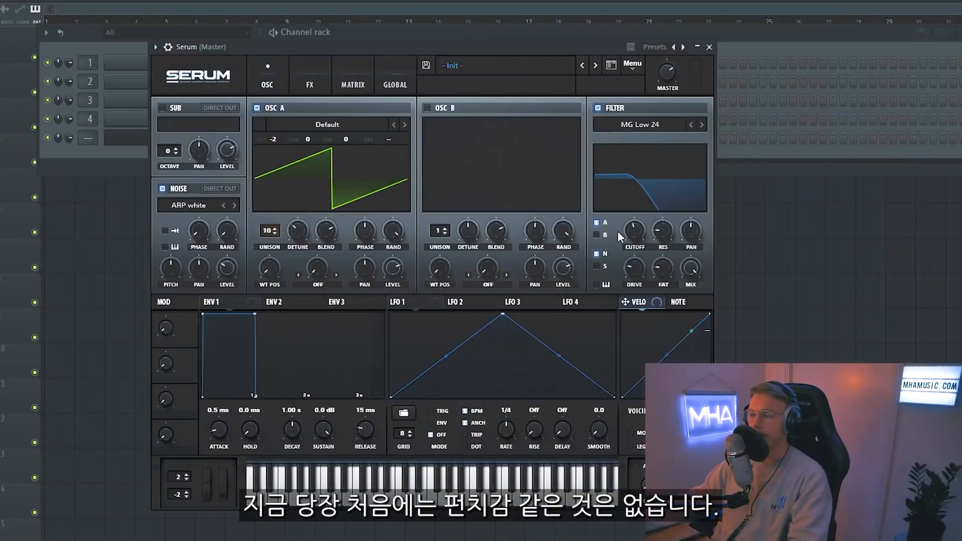
{"action": "left_click_drag", "start_coordinate": [629, 234], "coordinate": [635, 172]}
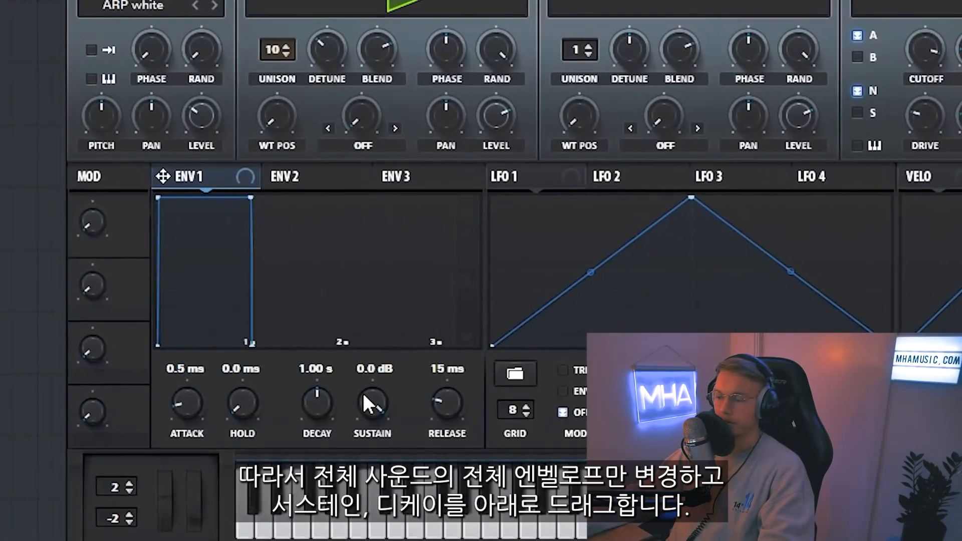
{"action": "left_click_drag", "start_coordinate": [320, 425], "coordinate": [321, 448]}
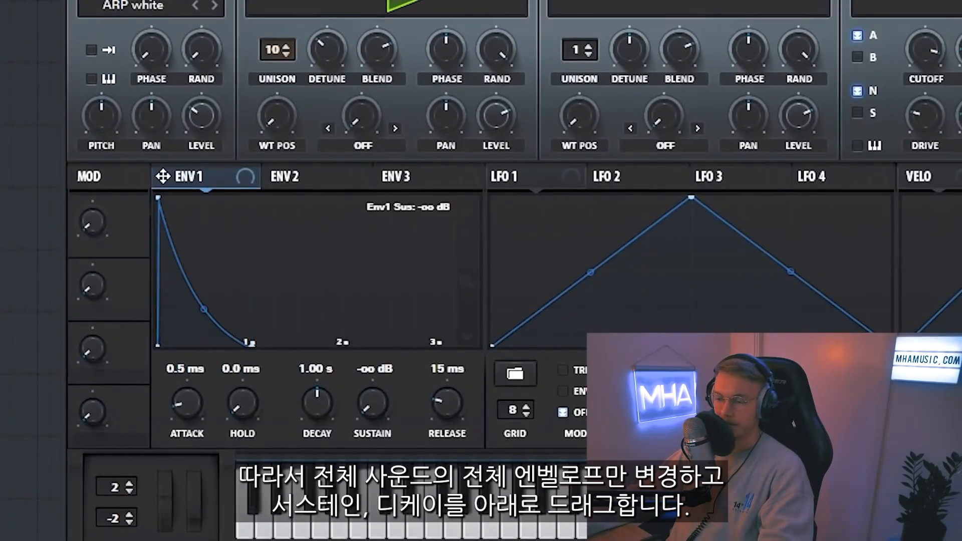
{"action": "mouse_move", "coordinate": [321, 400]}
{"action": "left_mouse_down"}
{"action": "mouse_move", "coordinate": [332, 426]}
{"action": "mouse_move", "coordinate": [323, 413]}
{"action": "left_mouse_up"}
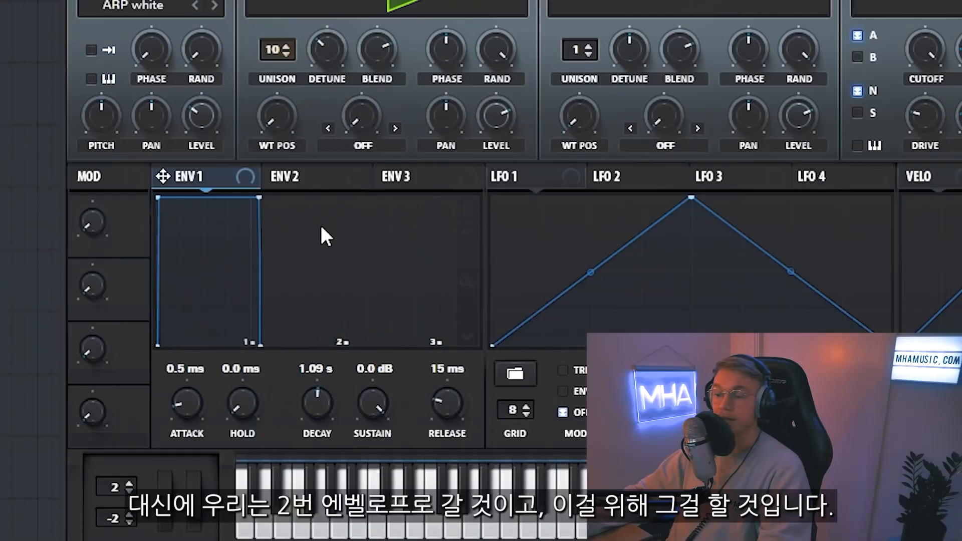
- Set Envelope 2 to 0% sustain and a 361 ms decay
{"action": "left_click", "coordinate": [321, 182]}
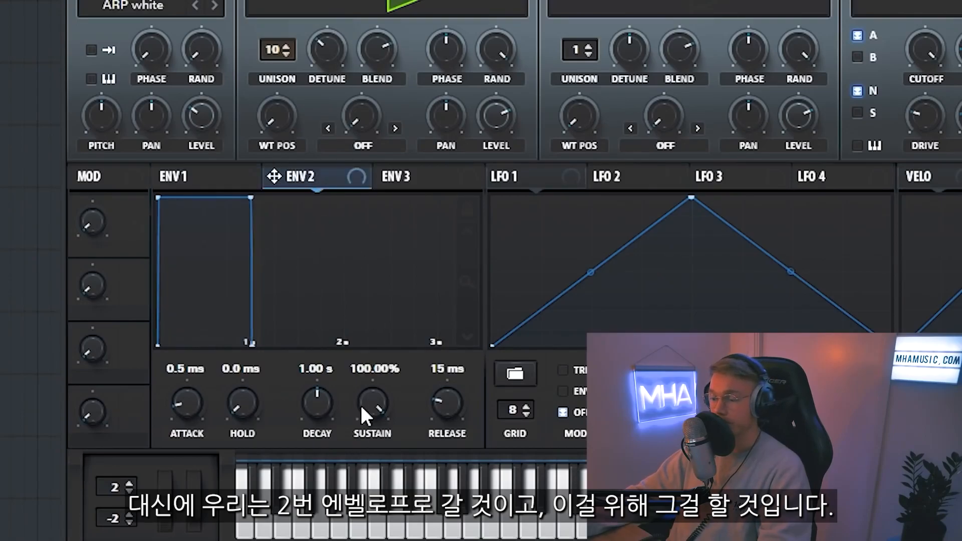
{"action": "left_click_drag", "start_coordinate": [361, 405], "coordinate": [361, 436]}
{"action": "left_click_drag", "start_coordinate": [308, 404], "coordinate": [303, 416]}
{"action": "left_click_drag", "start_coordinate": [361, 401], "coordinate": [319, 395]}
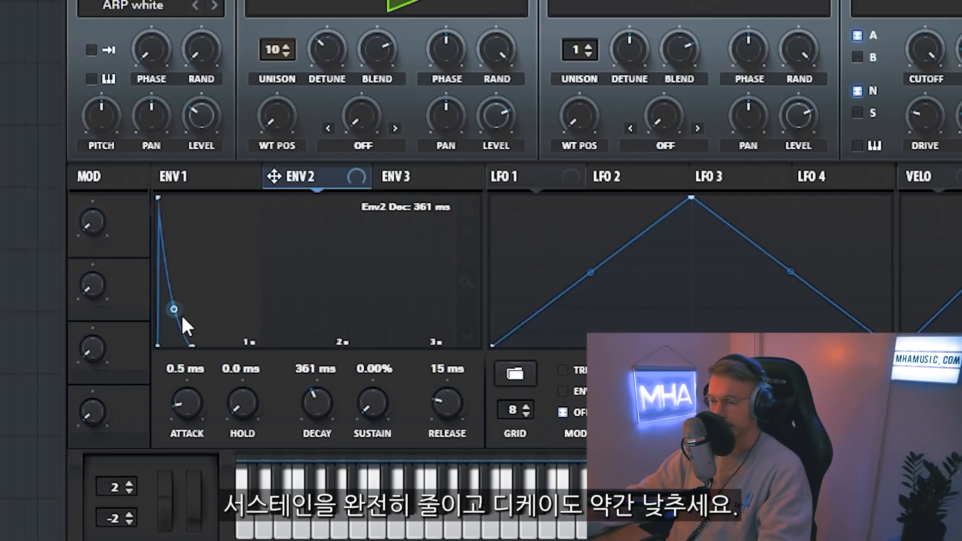
- Modulate the filter cutoff with Envelope 2, adjusting the base cutoff and the modulation amount so the envelope opens a low cutoff
{"action": "left_click_drag", "start_coordinate": [315, 176], "coordinate": [926, 52]}
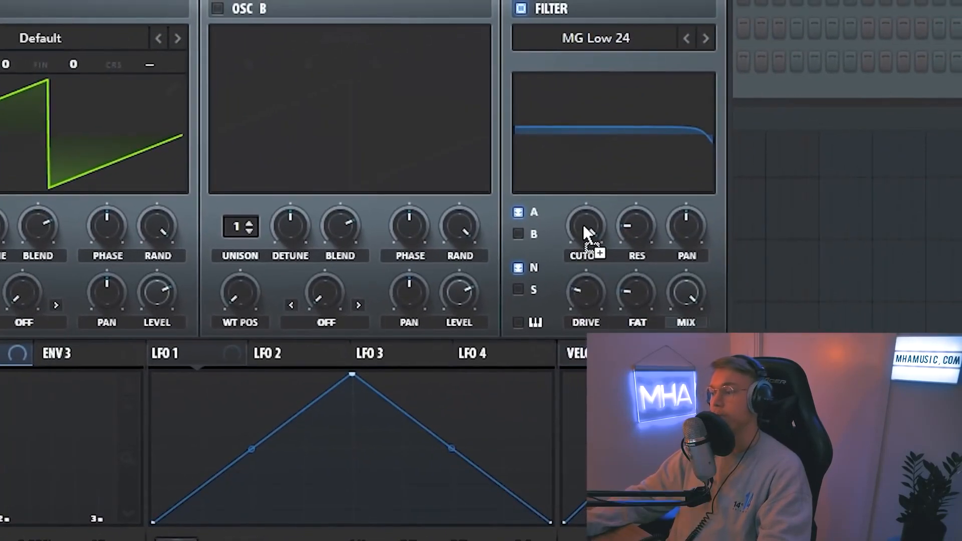
{"action": "left_click_drag", "start_coordinate": [583, 224], "coordinate": [580, 201]}
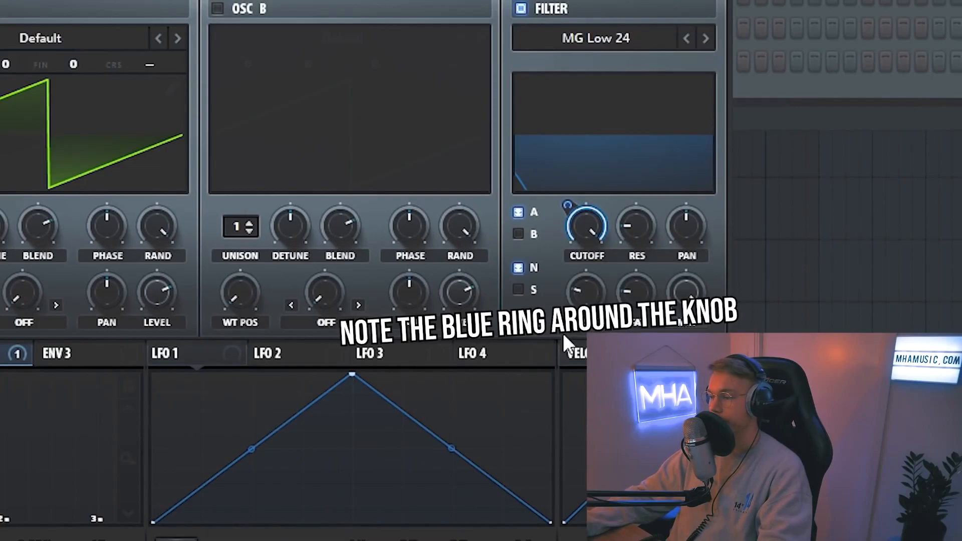
{"action": "left_click_drag", "start_coordinate": [569, 223], "coordinate": [560, 148]}
{"action": "mouse_move", "coordinate": [585, 225]}
{"action": "left_mouse_down"}
{"action": "mouse_move", "coordinate": [578, 350]}
{"action": "mouse_move", "coordinate": [592, 146]}
{"action": "mouse_move", "coordinate": [631, 59]}
{"action": "mouse_move", "coordinate": [576, 211]}
{"action": "mouse_move", "coordinate": [587, 233]}
{"action": "left_mouse_up"}
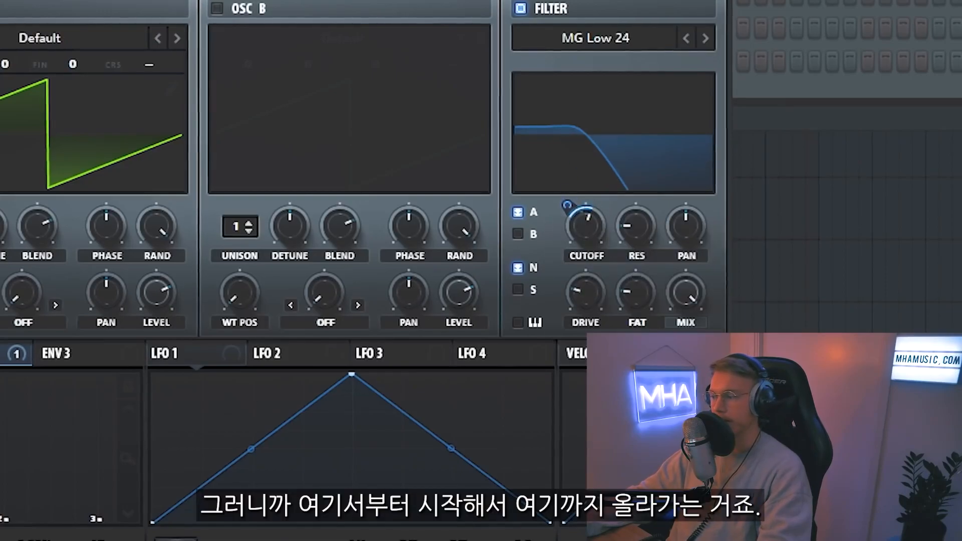
{"action": "left_click", "coordinate": [588, 218]}
{"action": "mouse_move", "coordinate": [586, 219]}
{"action": "left_mouse_down"}
{"action": "mouse_move", "coordinate": [587, 201]}
{"action": "mouse_move", "coordinate": [550, 220]}
{"action": "mouse_move", "coordinate": [539, 380]}
{"action": "left_mouse_up"}
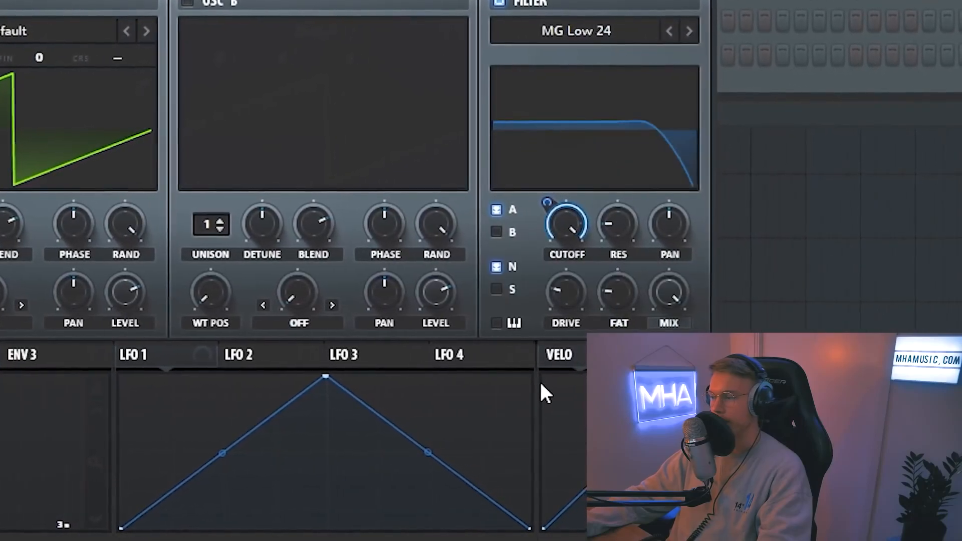
{"action": "left_click_drag", "start_coordinate": [568, 205], "coordinate": [611, 25]}
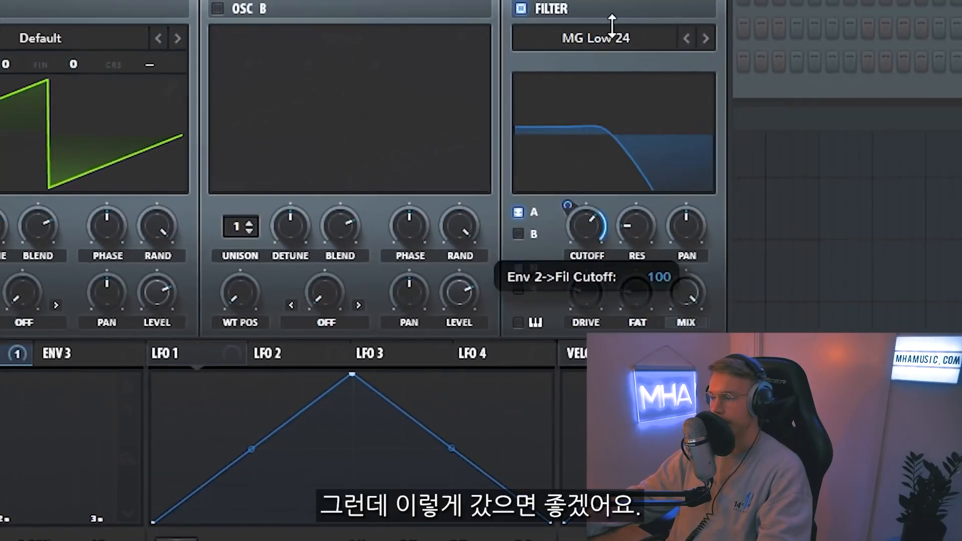
{"action": "left_click_drag", "start_coordinate": [576, 228], "coordinate": [576, 437]}
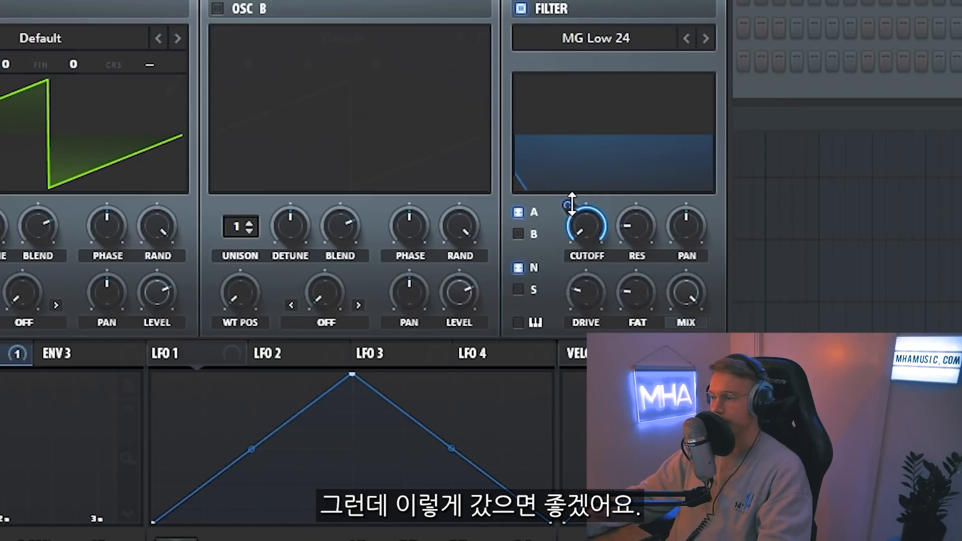
{"action": "left_click_drag", "start_coordinate": [570, 205], "coordinate": [584, 176]}
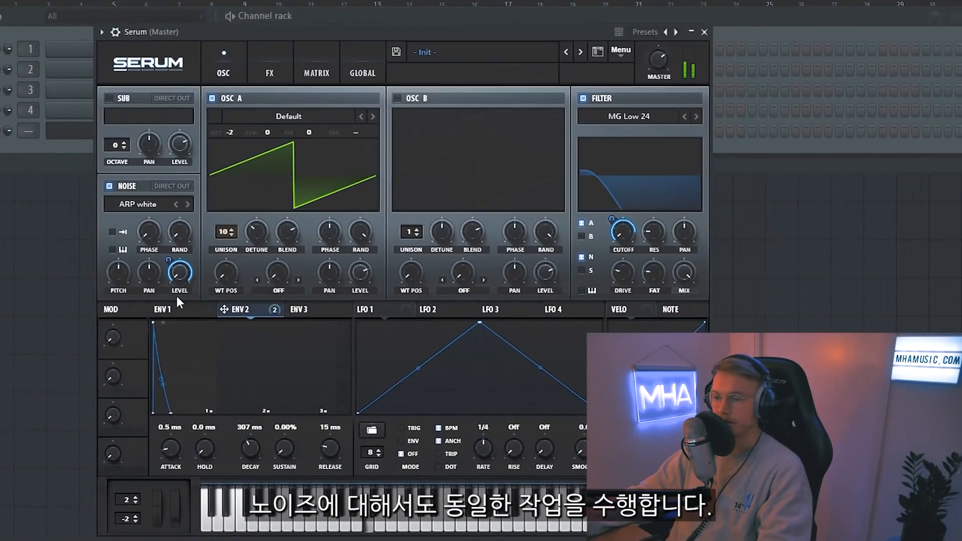
- Adjust the noise level under Envelope 2's modulation and choose the Basic Shapes wavetable for oscillator A
{"action": "left_click_drag", "start_coordinate": [169, 261], "coordinate": [169, 297]}
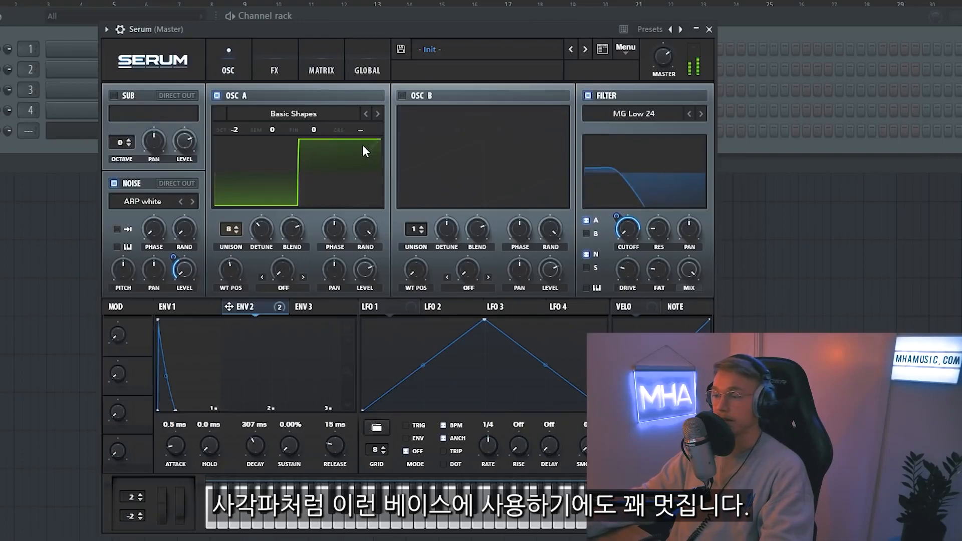
{"action": "left_click", "coordinate": [366, 114]}
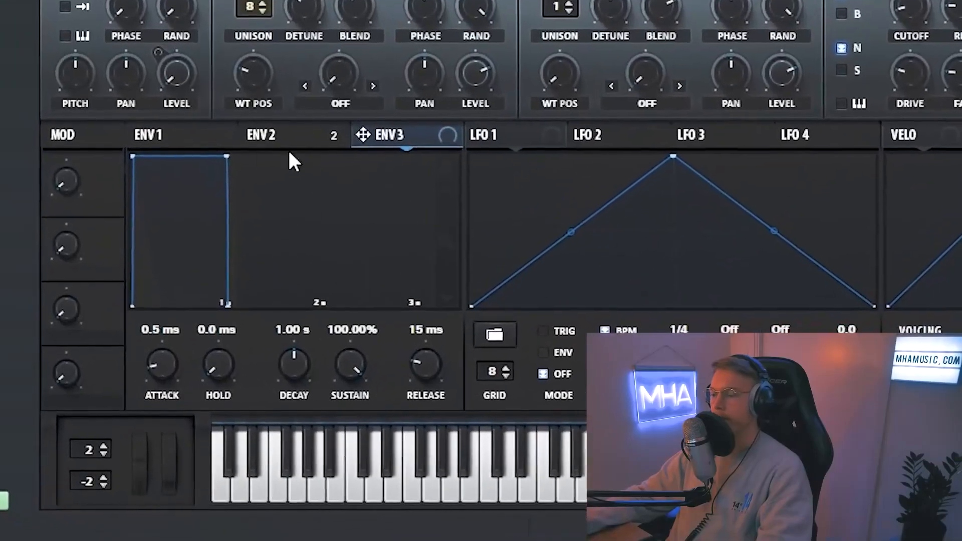
- Set Envelope 3 to 0% sustain and a very short 15 ms decay
{"action": "left_click_drag", "start_coordinate": [361, 349], "coordinate": [362, 396]}
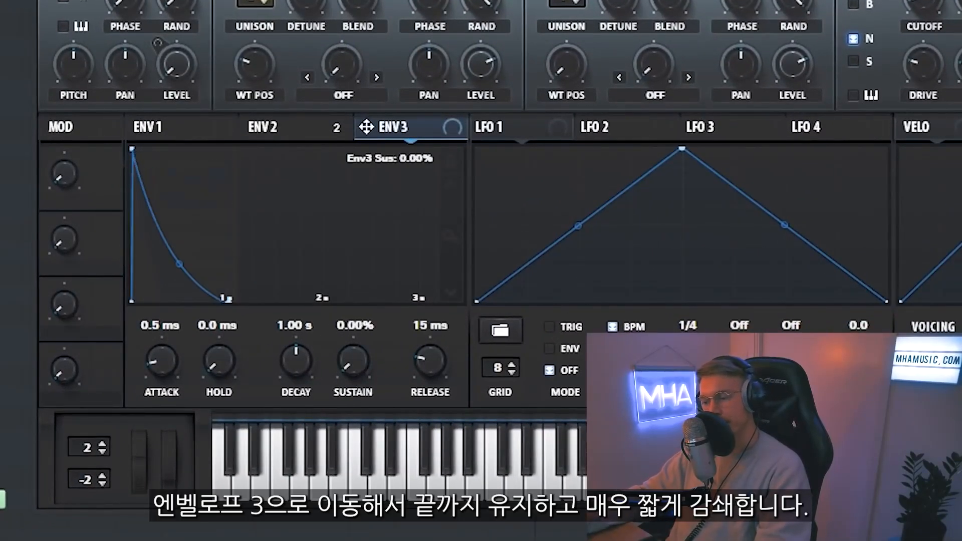
{"action": "left_click_drag", "start_coordinate": [285, 330], "coordinate": [298, 413]}
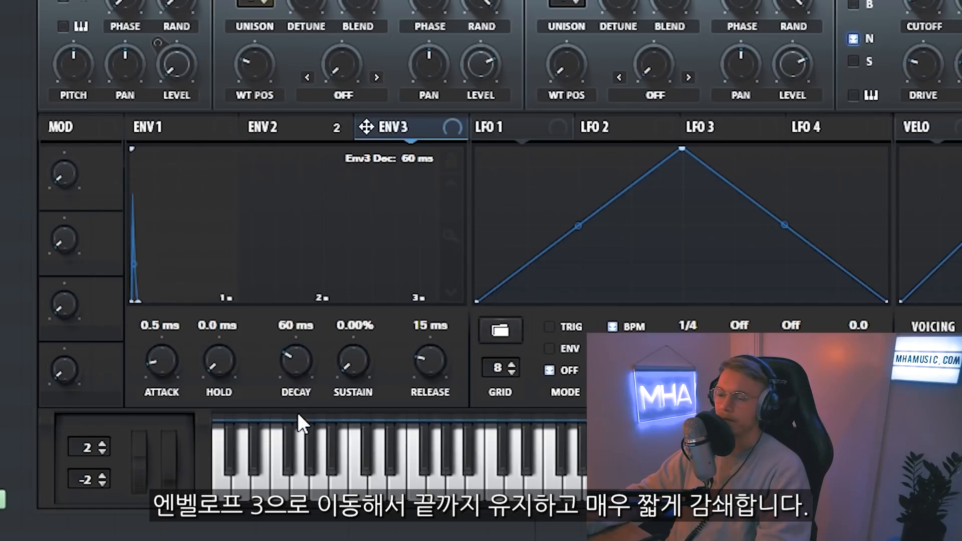
{"action": "left_click_drag", "start_coordinate": [450, 242], "coordinate": [444, 425]}
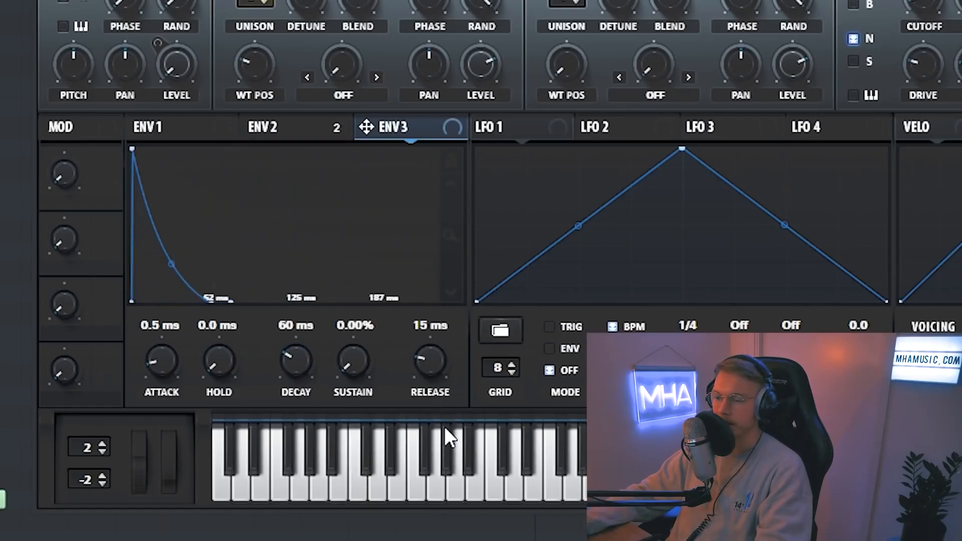
{"action": "left_click_drag", "start_coordinate": [310, 351], "coordinate": [305, 361]}
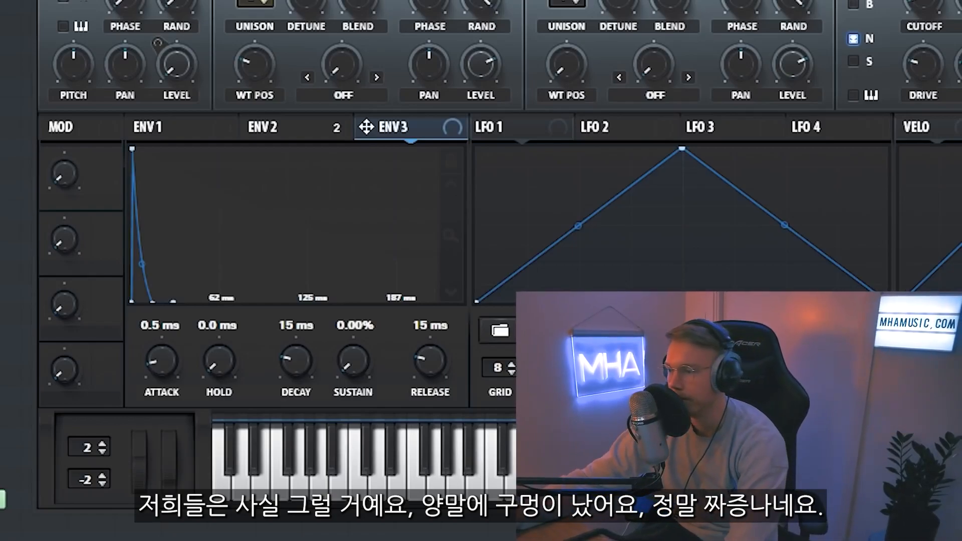
- Try a larger Env 2 amount on Noise Level in the modulation matrix and check it on the noise oscillator
{"action": "left_click", "coordinate": [307, 62]}
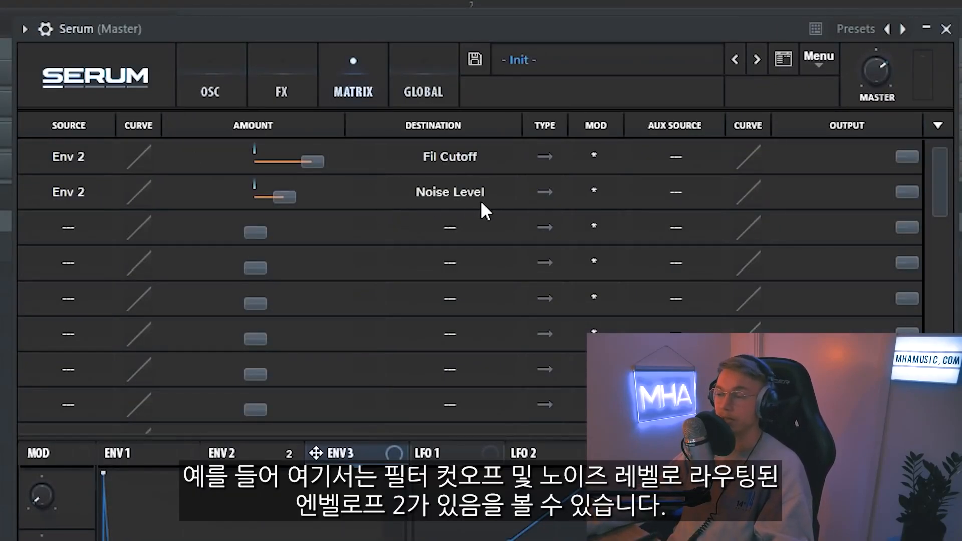
{"action": "left_click_drag", "start_coordinate": [283, 195], "coordinate": [326, 198]}
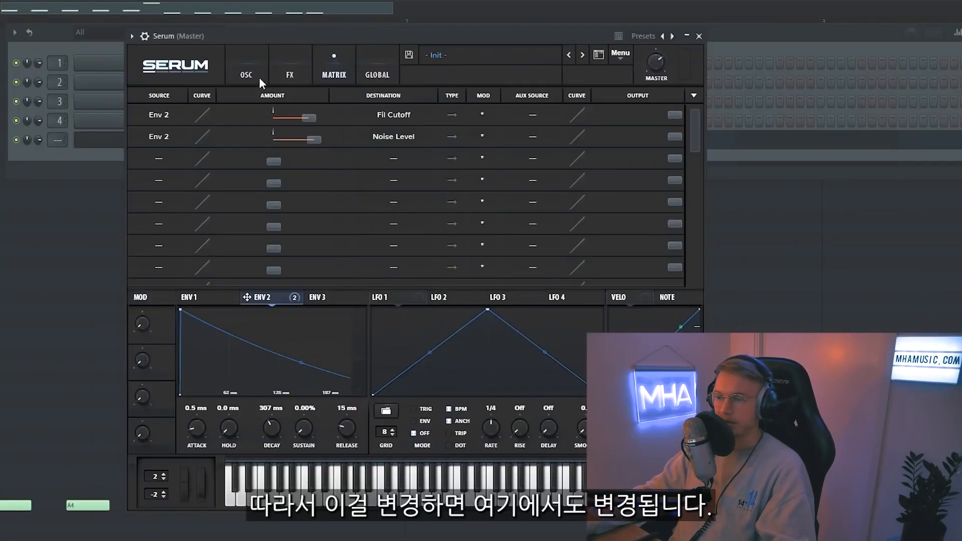
{"action": "left_click", "coordinate": [260, 77]}
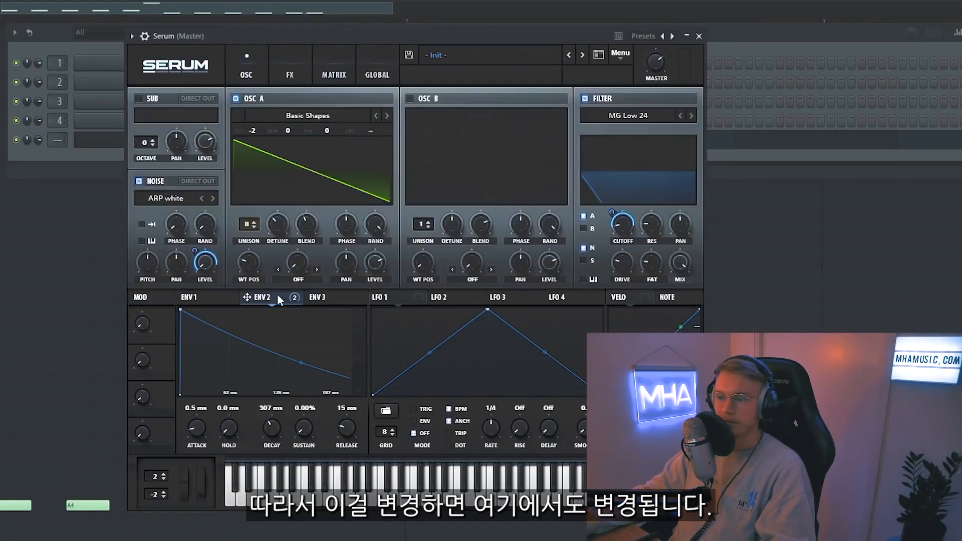
- Add a modulation matrix row with Env 3 as the source and the global Mast.Tun as the destination
{"action": "left_click", "coordinate": [337, 58]}
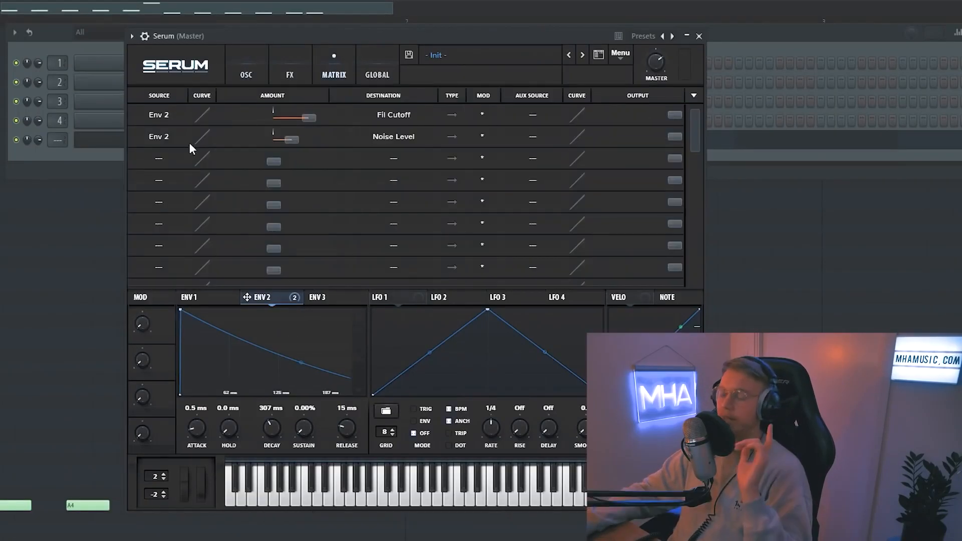
{"action": "left_click", "coordinate": [163, 160]}
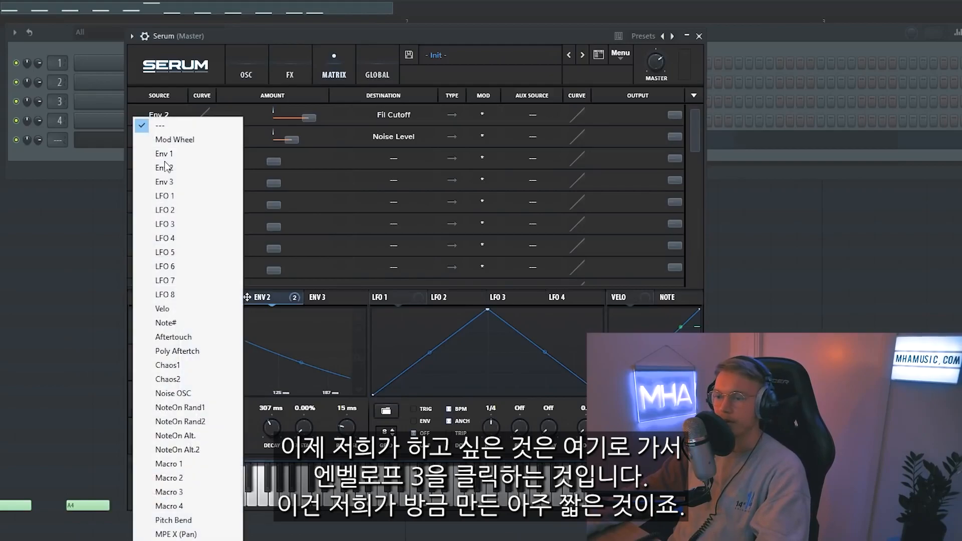
{"action": "left_click", "coordinate": [187, 183]}
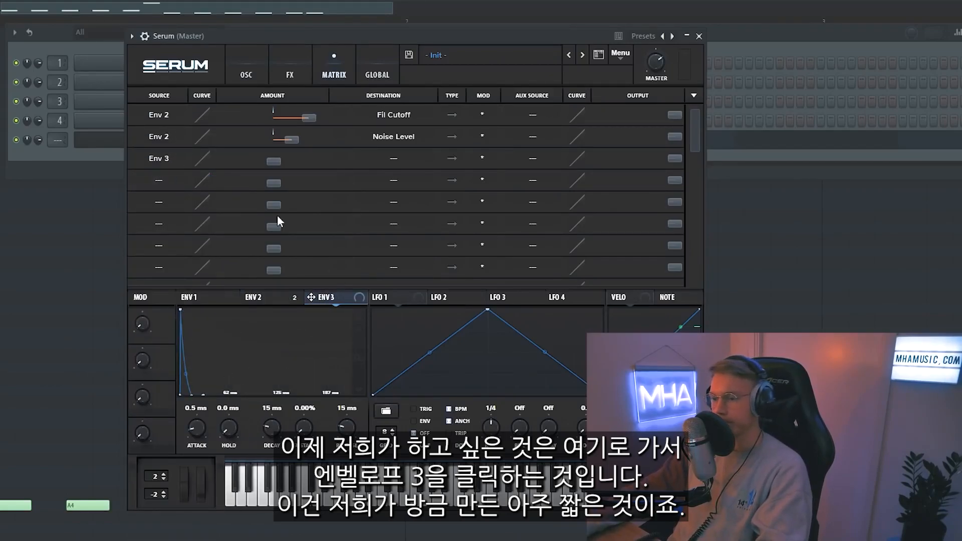
{"action": "left_click", "coordinate": [393, 160]}
{"action": "mouse_move", "coordinate": [422, 275]}
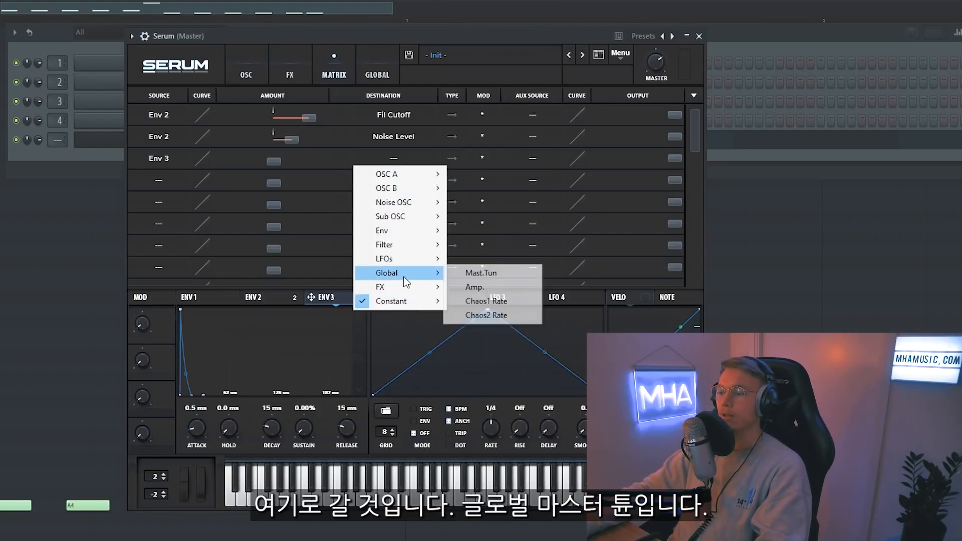
{"action": "left_click", "coordinate": [480, 275]}
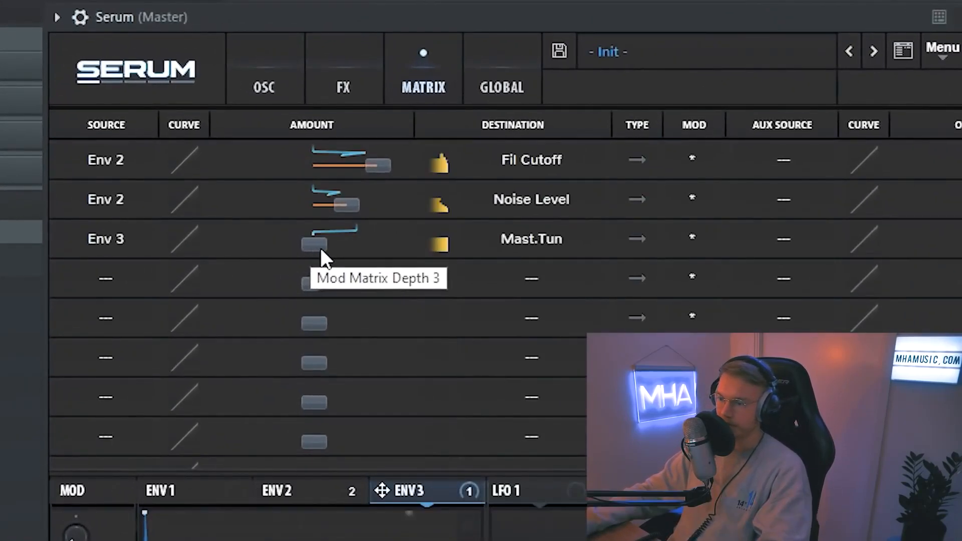
- Adjust the positive Env 3 amount on Mast.Tun and try a longer 141 ms decay on Envelope 3
{"action": "left_click_drag", "start_coordinate": [316, 247], "coordinate": [445, 47]}
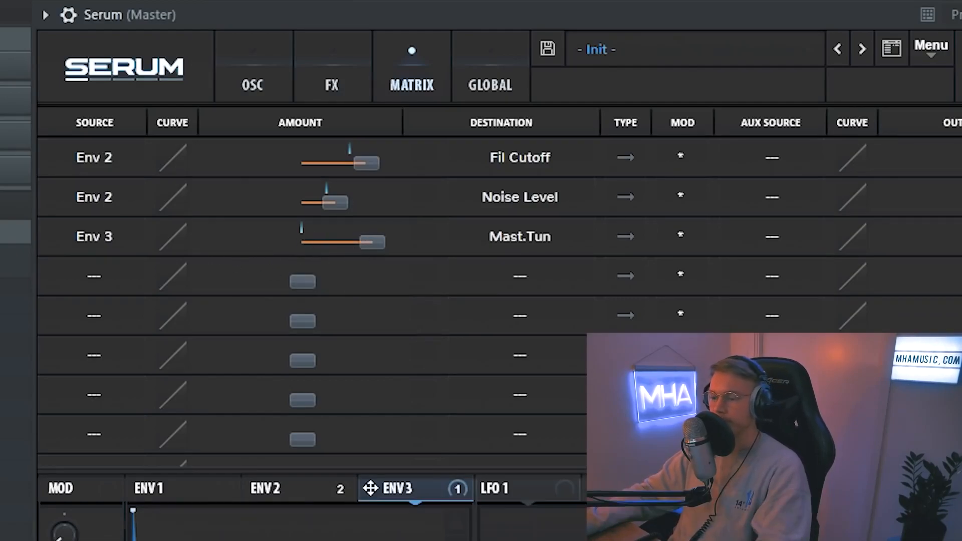
{"action": "left_click_drag", "start_coordinate": [240, 446], "coordinate": [243, 429]}
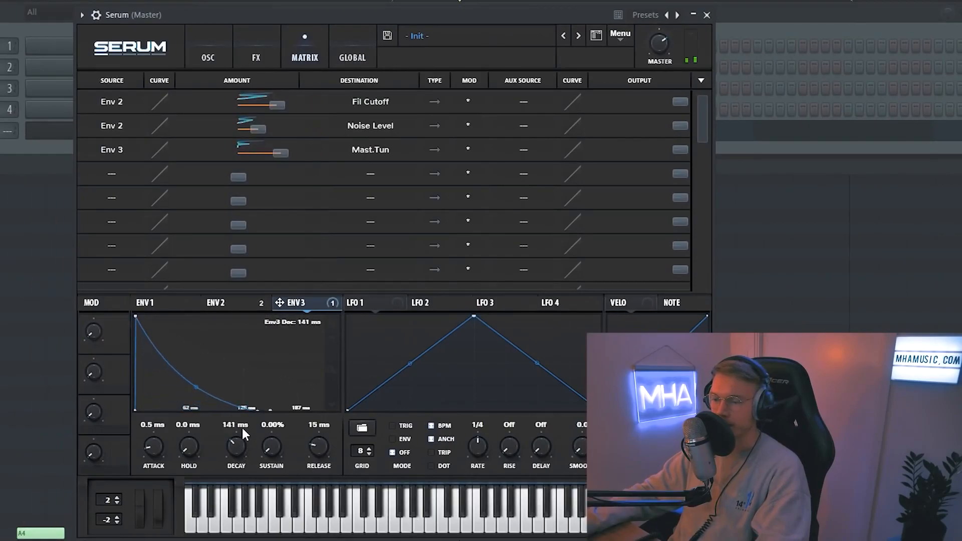
{"action": "left_click_drag", "start_coordinate": [275, 154], "coordinate": [251, 156]}
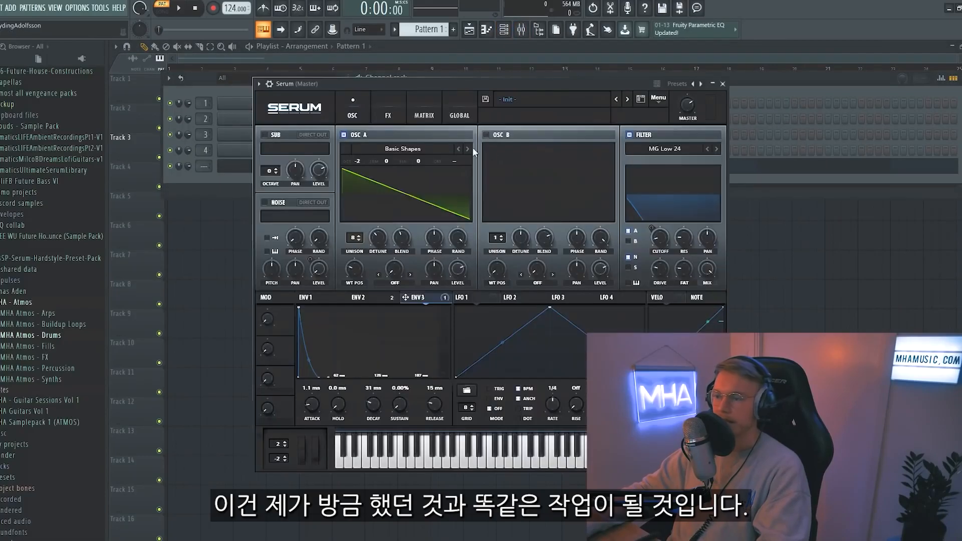
{"action": "left_click", "coordinate": [269, 83]}
{"action": "right_click", "coordinate": [674, 100]}
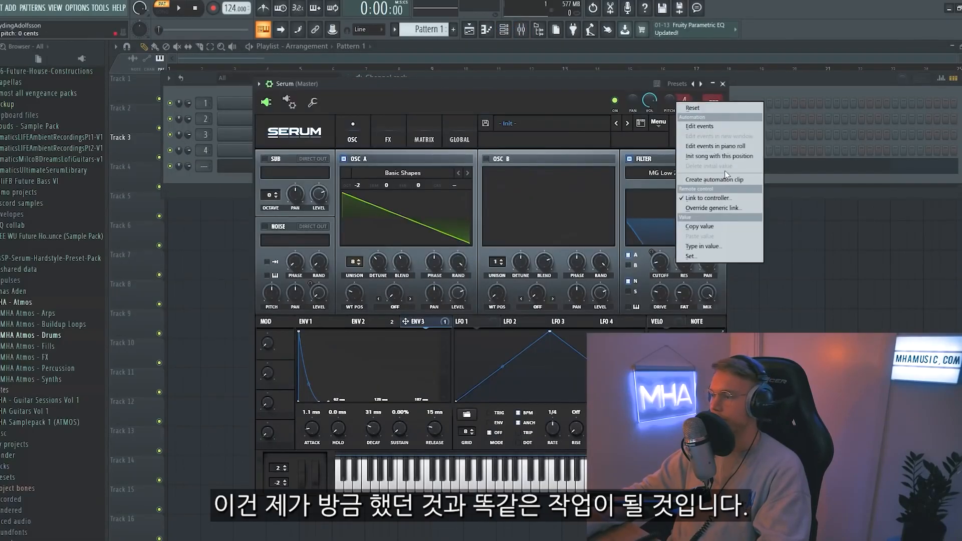
{"action": "left_click", "coordinate": [724, 170]}
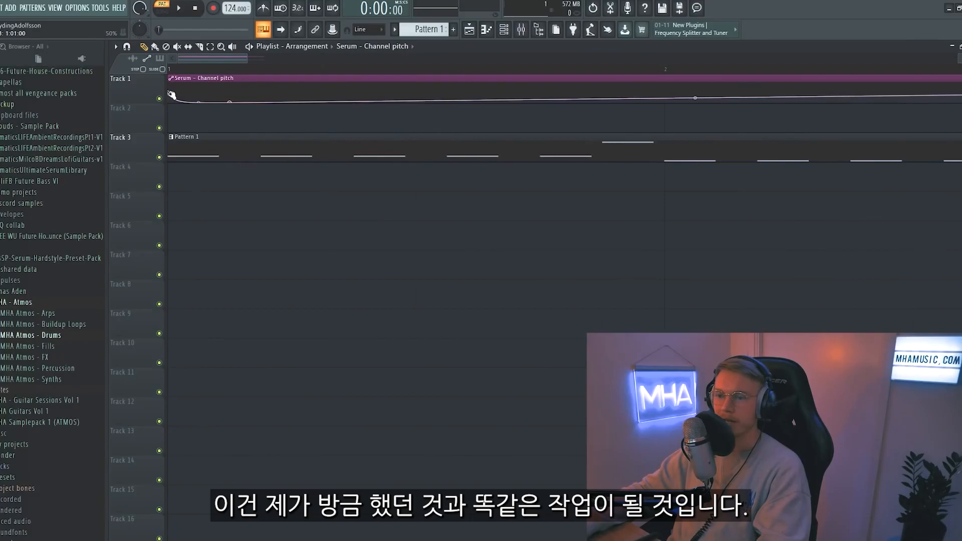
{"action": "left_click_drag", "start_coordinate": [171, 95], "coordinate": [169, 87]}
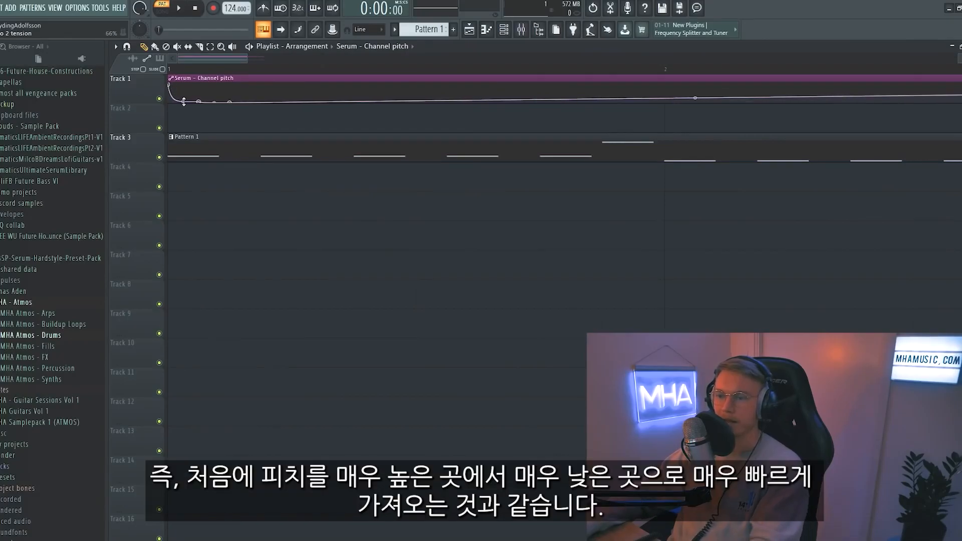
{"action": "key", "text": "l"}
{"action": "key", "text": "space"}
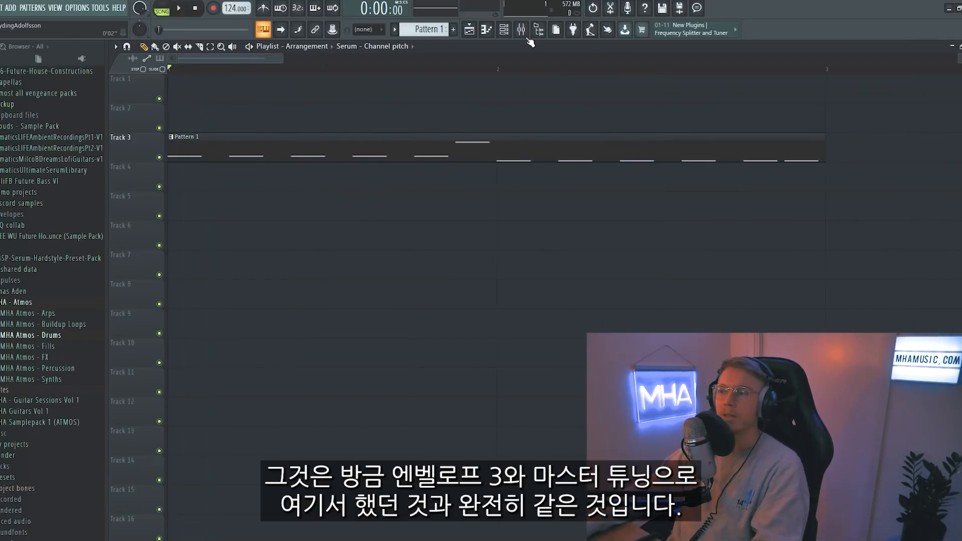
- Reopen Serum from the channel rack and review the Env 3 to Mast.Tun routing in the modulation matrix
{"action": "left_click", "coordinate": [504, 29]}
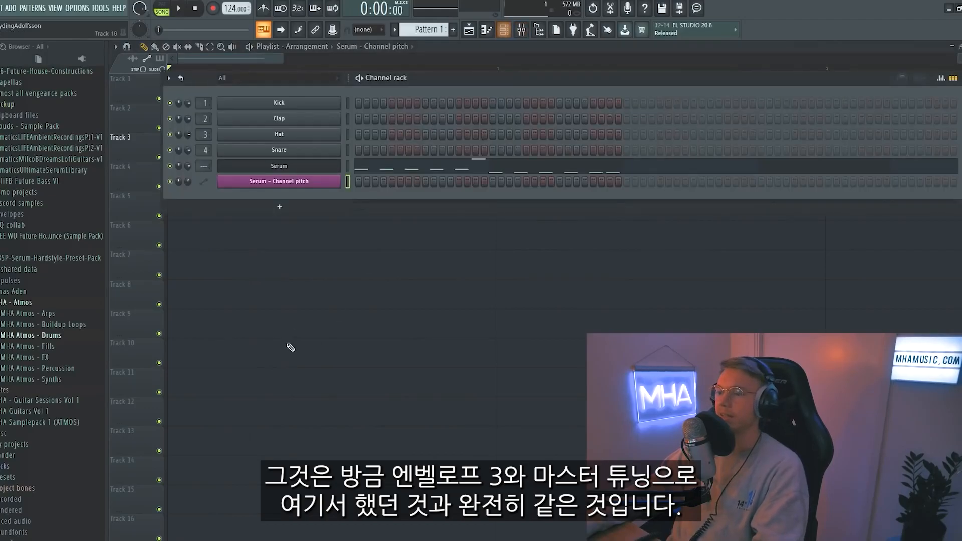
{"action": "left_click", "coordinate": [286, 170]}
{"action": "left_click", "coordinate": [425, 140]}
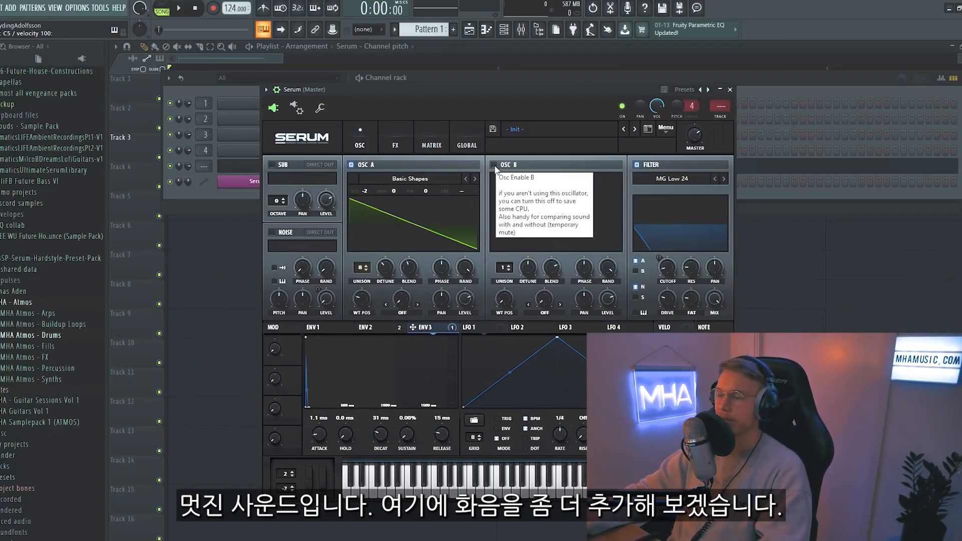
- Enable oscillator B, switch off oscillator A and route oscillator B to the filter
{"action": "left_click", "coordinate": [494, 165]}
{"action": "left_click", "coordinate": [351, 165]}
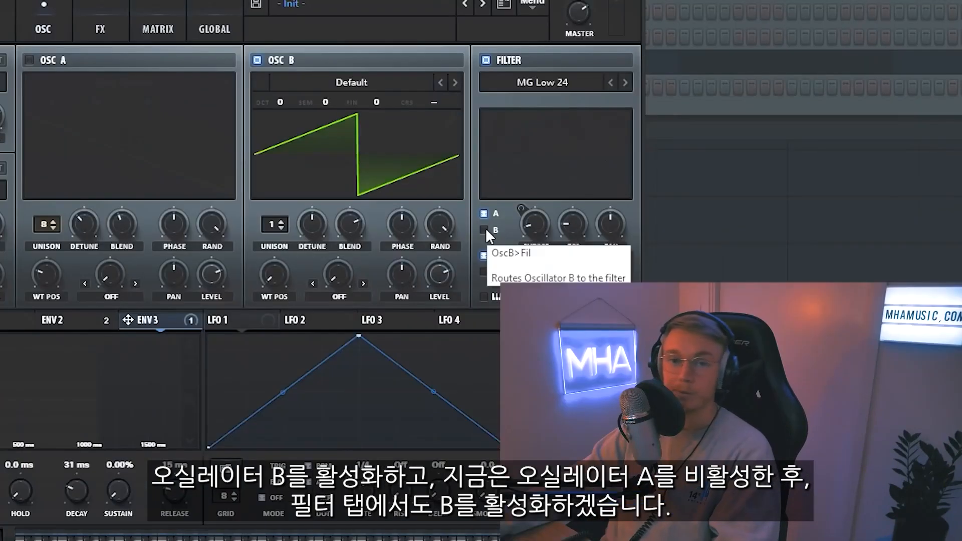
{"action": "left_click", "coordinate": [636, 271]}
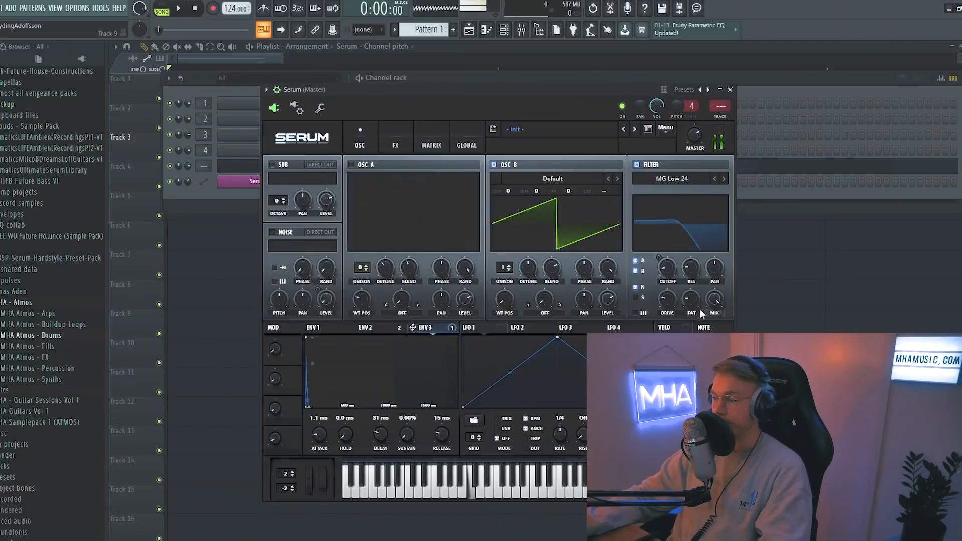
- Load the Electric Guitar [SL] wavetable in oscillator B at octave -1 and give it 7 unison voices
{"action": "left_click", "coordinate": [526, 179]}
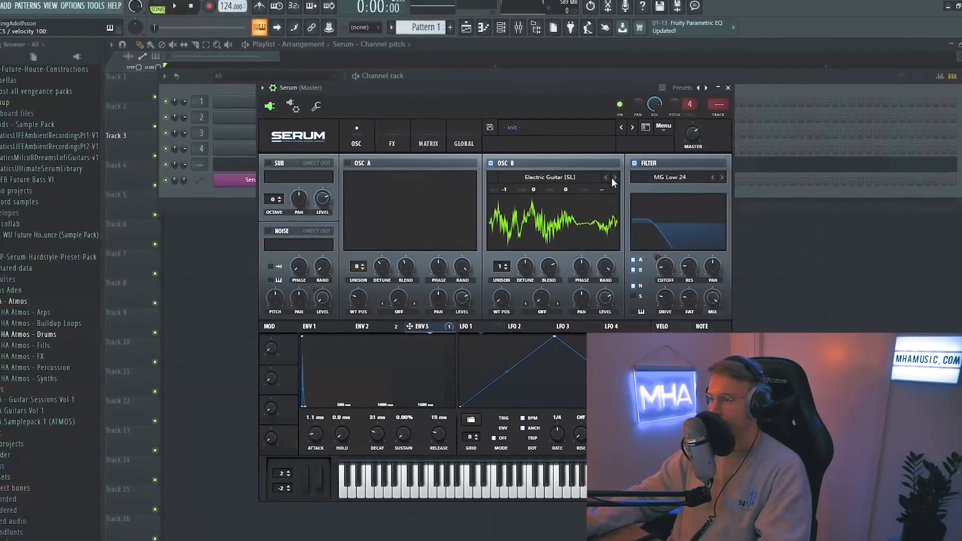
{"action": "left_click", "coordinate": [614, 178]}
{"action": "left_click", "coordinate": [614, 177]}
{"action": "left_click", "coordinate": [599, 173]}
{"action": "left_click", "coordinate": [600, 174]}
{"action": "left_click_drag", "start_coordinate": [495, 261], "coordinate": [475, 307]}
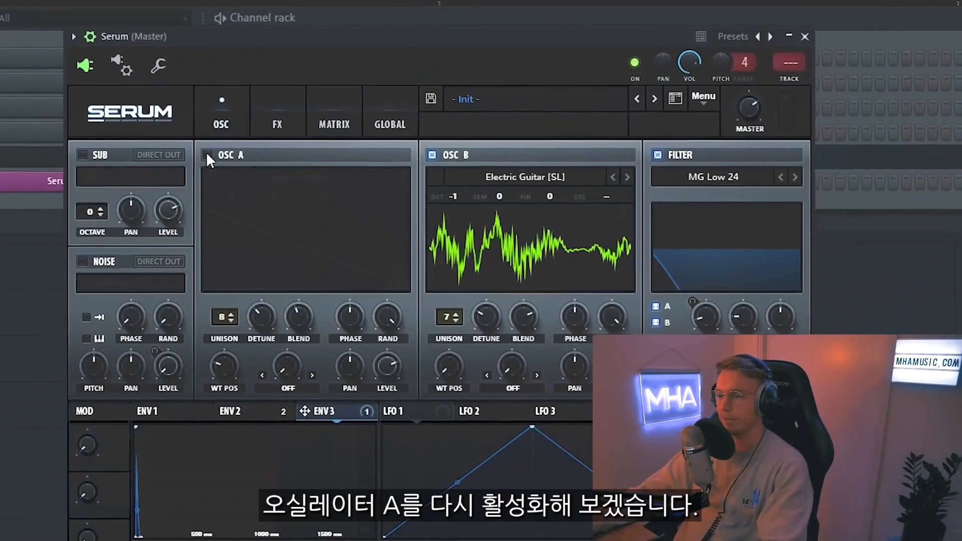
- Re-enable oscillator A, compare the sound with and without oscillator B, and set oscillator B's octave to -2
{"action": "left_click", "coordinate": [205, 153]}
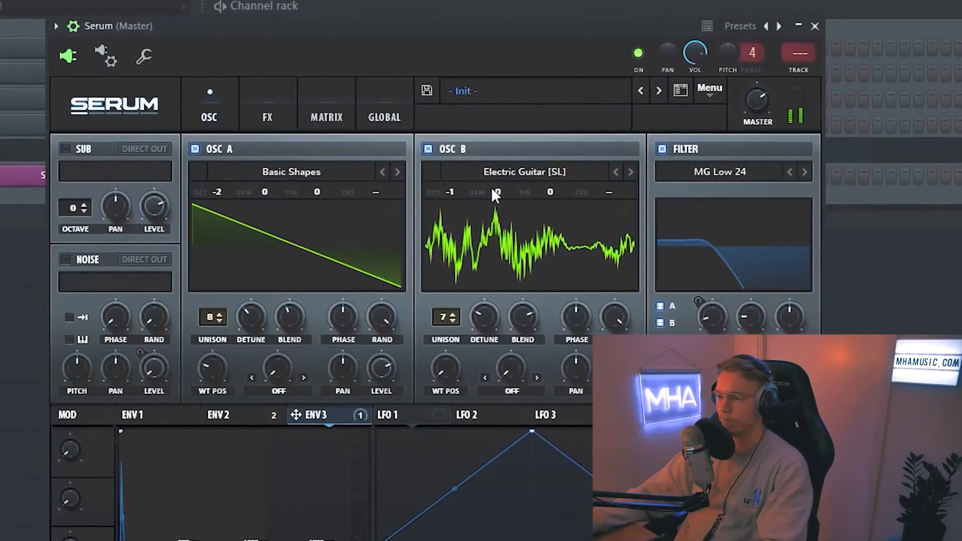
{"action": "left_click", "coordinate": [425, 151]}
{"action": "left_click", "coordinate": [431, 146]}
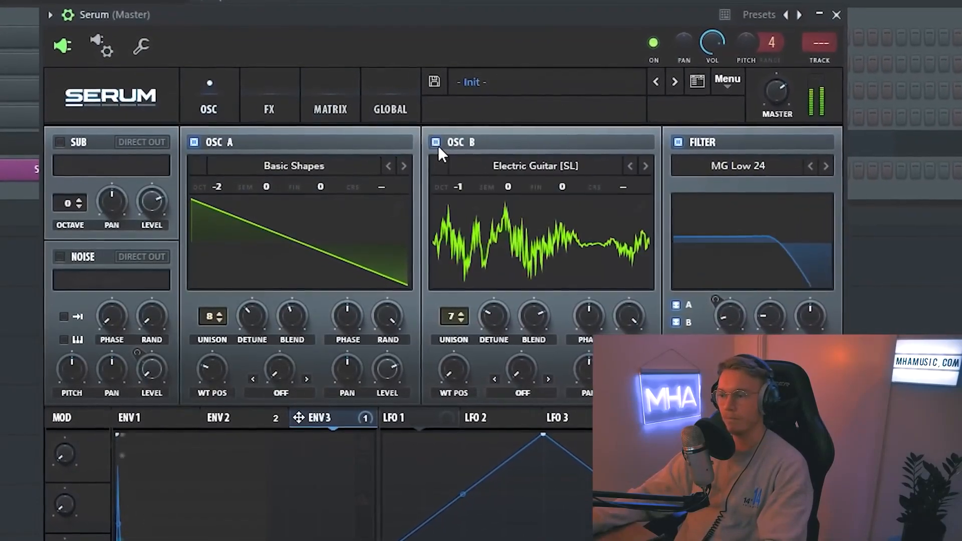
{"action": "left_click_drag", "start_coordinate": [453, 188], "coordinate": [458, 210]}
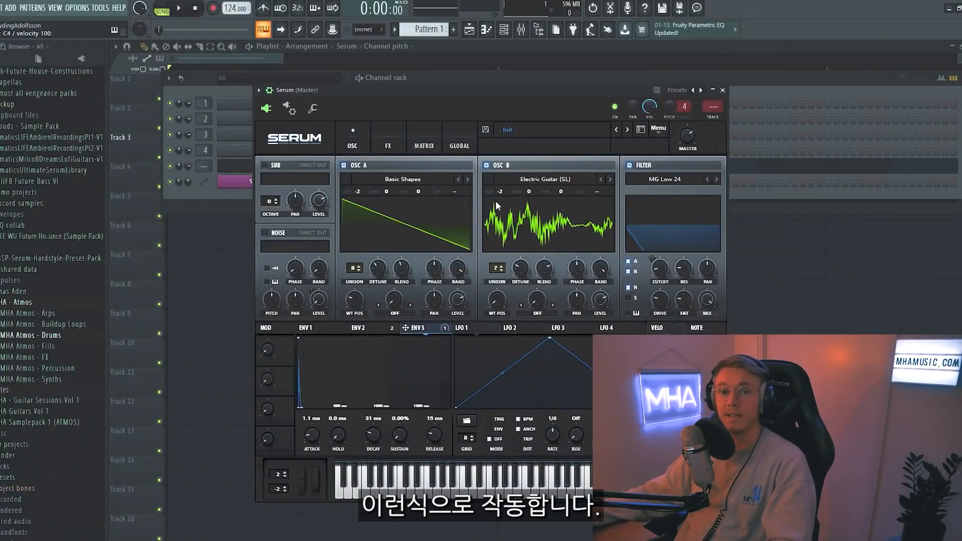
- Try the Harmonic Subtle wavetable on oscillator B and return to Electric Guitar [SL]
{"action": "left_click", "coordinate": [545, 179]}
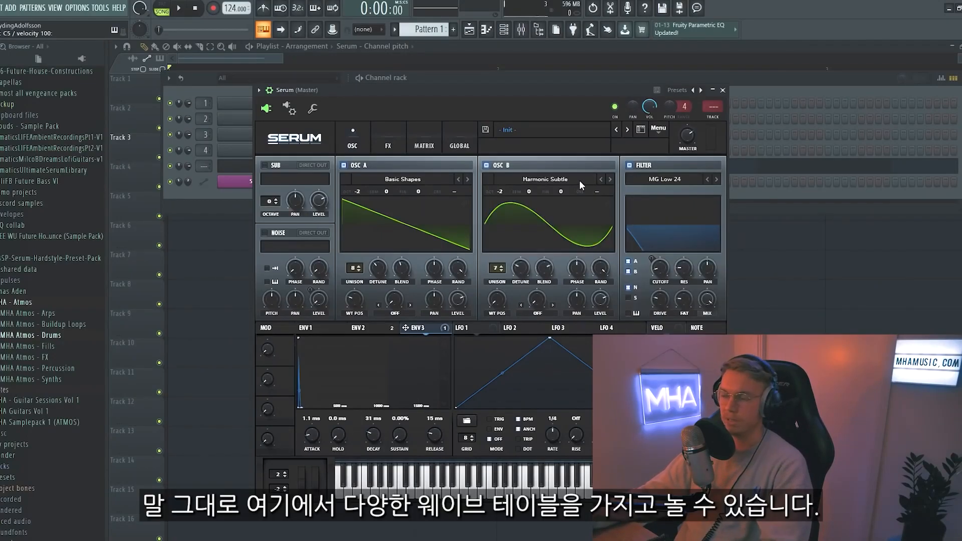
{"action": "left_click", "coordinate": [579, 180]}
{"action": "mouse_move", "coordinate": [558, 213]}
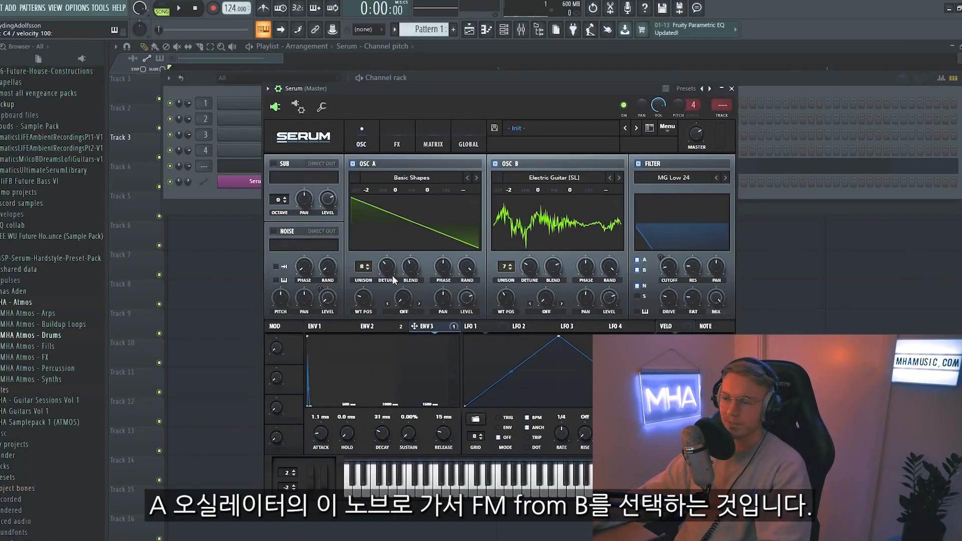
- Set oscillator A's warp mode to FM (from B) and raise the warp amount
{"action": "left_click", "coordinate": [404, 303]}
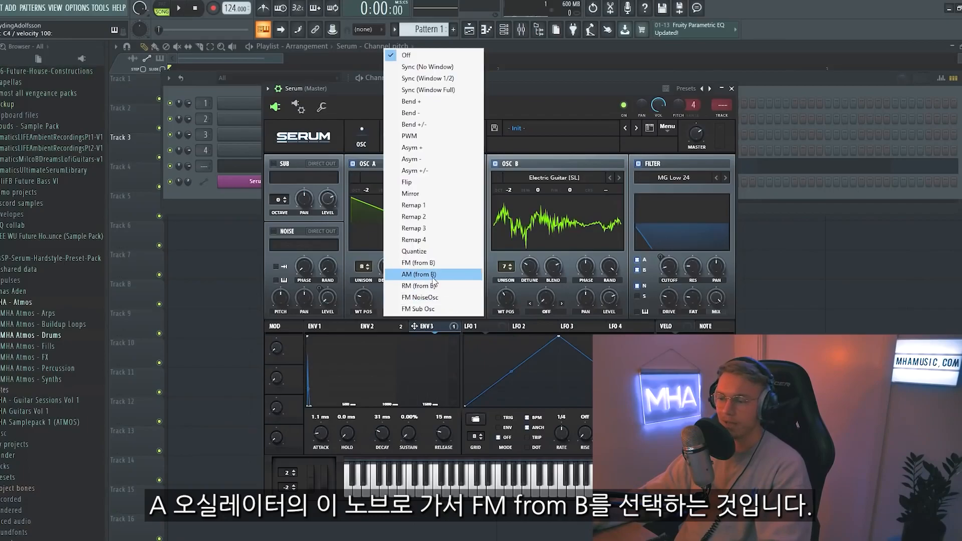
{"action": "left_click", "coordinate": [415, 260]}
{"action": "left_click_drag", "start_coordinate": [403, 298], "coordinate": [426, 273]}
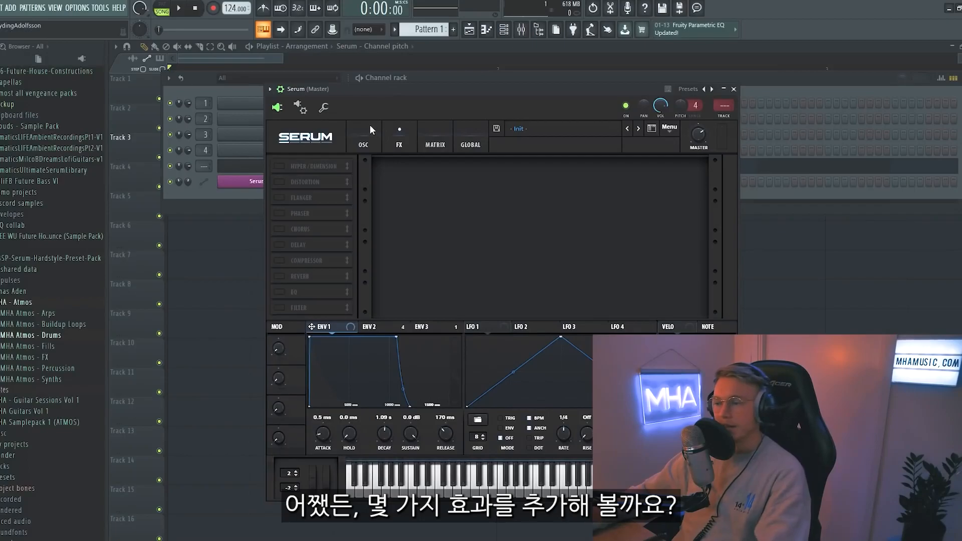
- Add the Distortion effect, compare it on and off, and keep Tube as the distortion type
{"action": "left_click", "coordinate": [280, 182]}
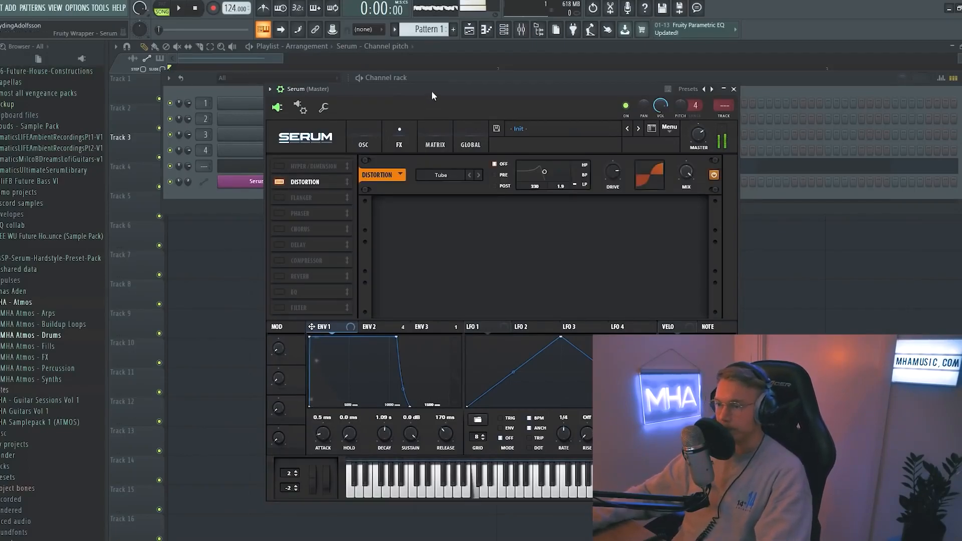
{"action": "left_click_drag", "start_coordinate": [432, 92], "coordinate": [434, 93]}
{"action": "left_click", "coordinate": [283, 185]}
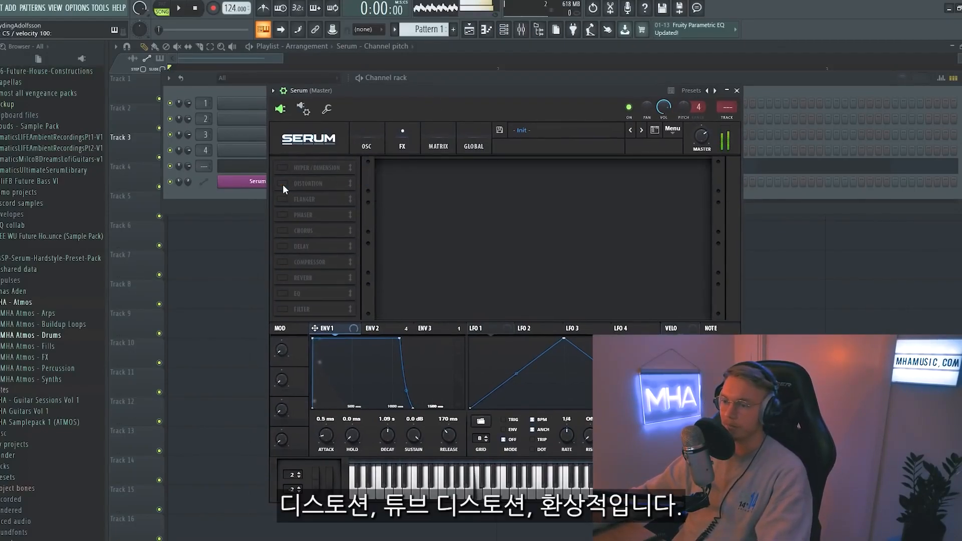
{"action": "left_click", "coordinate": [282, 184]}
{"action": "left_click", "coordinate": [428, 177]}
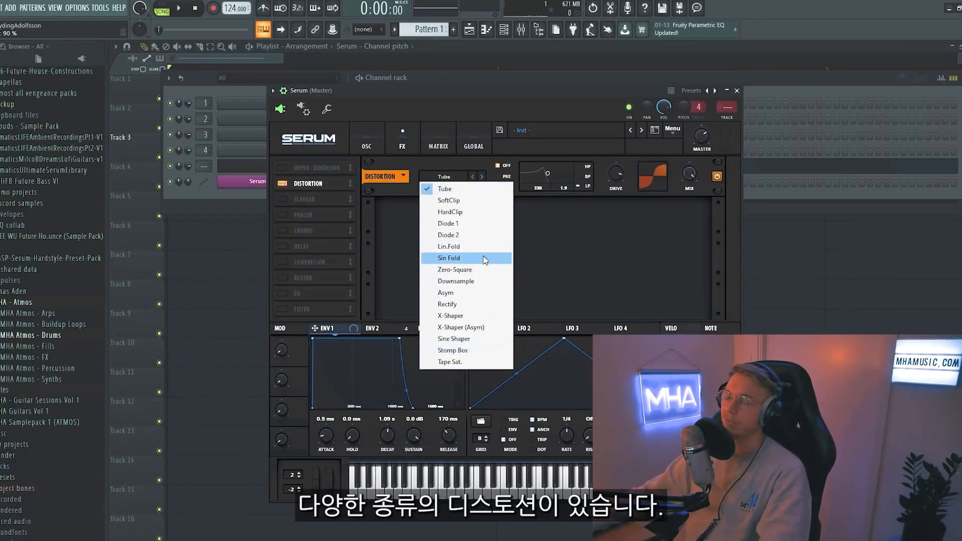
{"action": "left_click", "coordinate": [458, 189]}
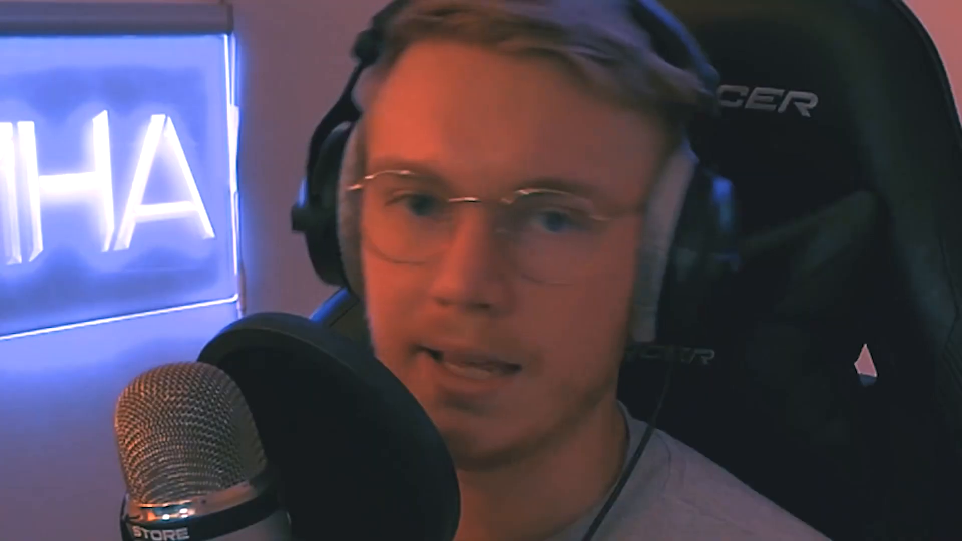
- Add a Compressor in multiband mode and an EQ with a low cut at about 105 Hz
{"action": "left_click", "coordinate": [282, 262]}
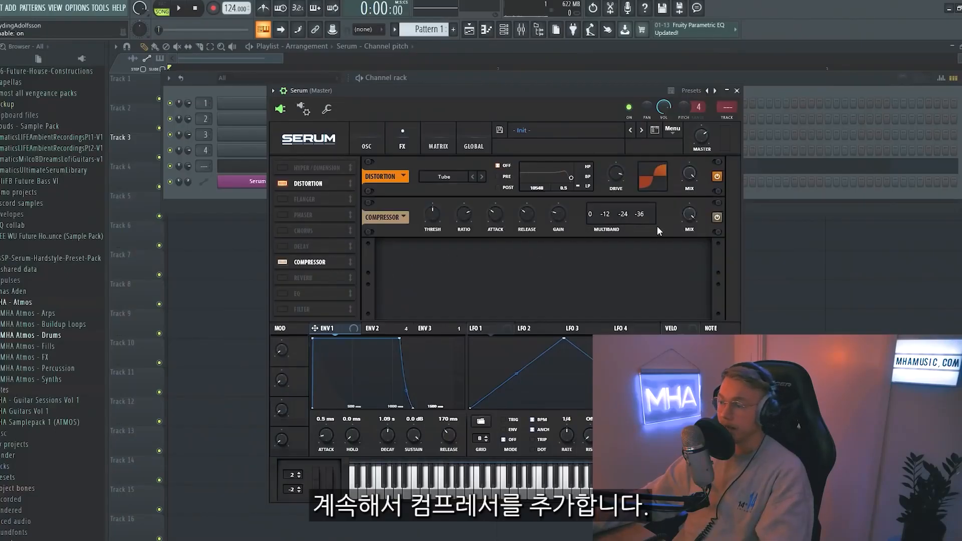
{"action": "left_click", "coordinate": [607, 232]}
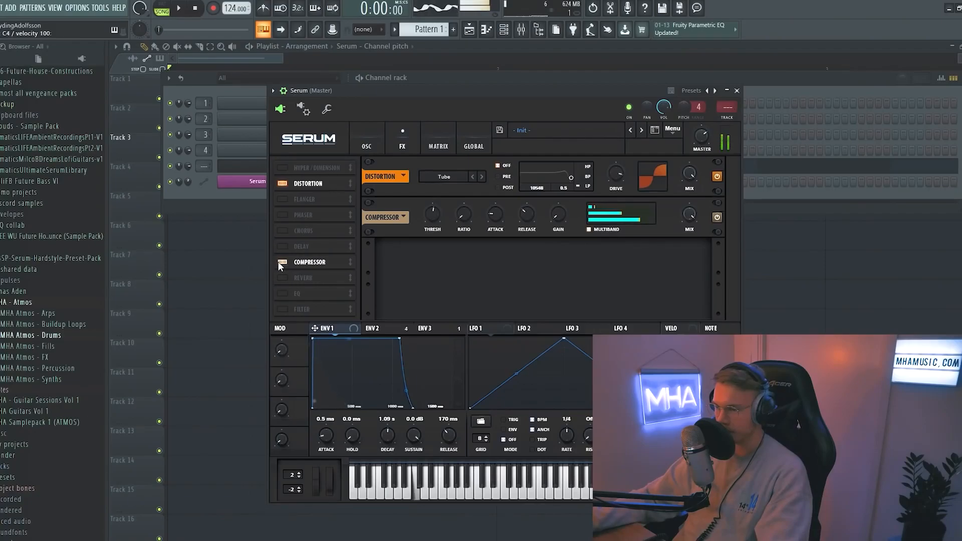
{"action": "left_click", "coordinate": [282, 293]}
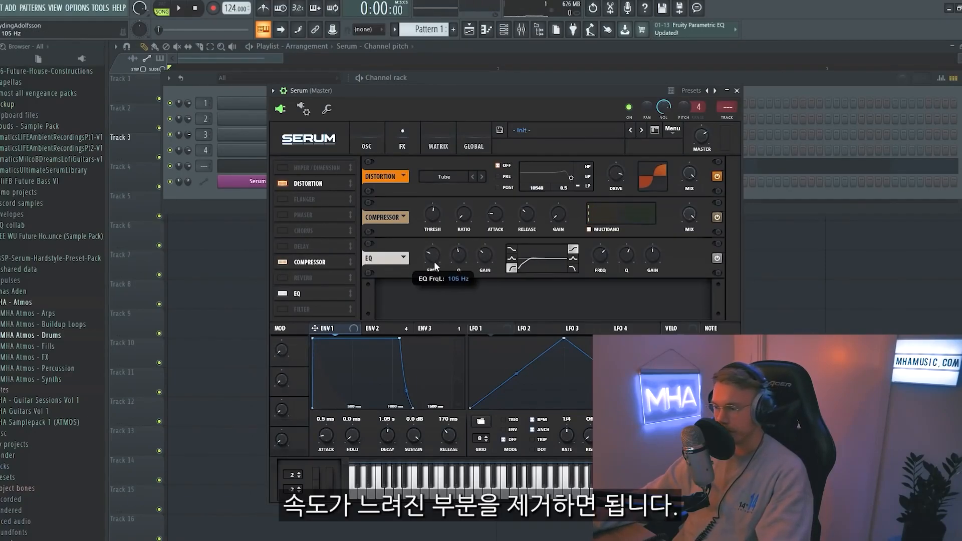
{"action": "left_click_drag", "start_coordinate": [433, 271], "coordinate": [434, 273]}
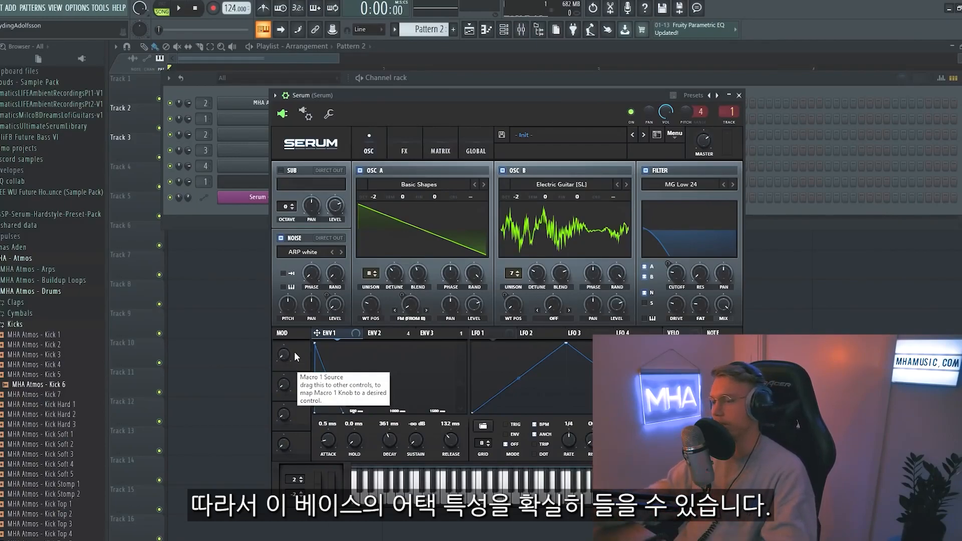
- Solo Track 3 in the playlist, play the bass pattern on its own and return to the channel rack
{"action": "left_click", "coordinate": [224, 285]}
{"action": "right_click", "coordinate": [159, 158]}
{"action": "key", "text": "space"}
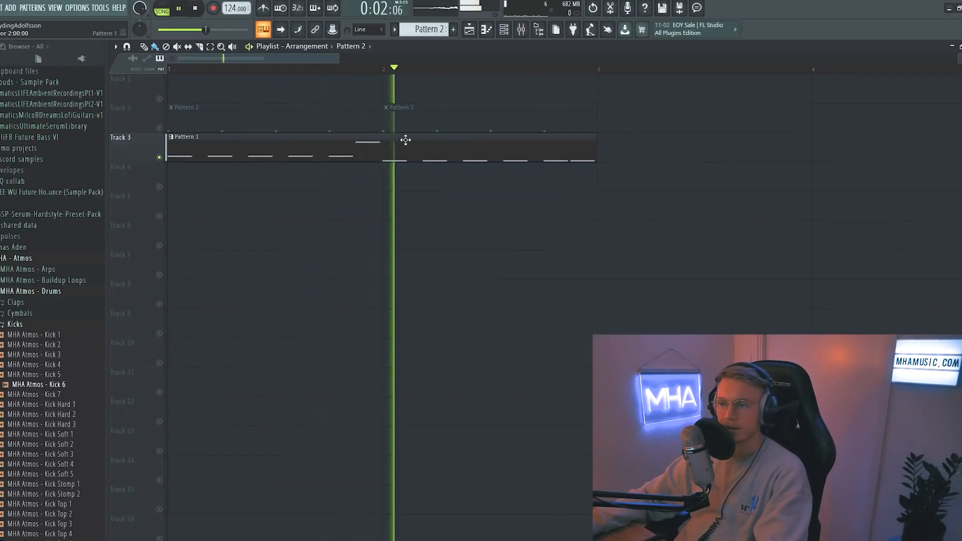
{"action": "key", "text": "space"}
{"action": "left_click", "coordinate": [505, 31]}
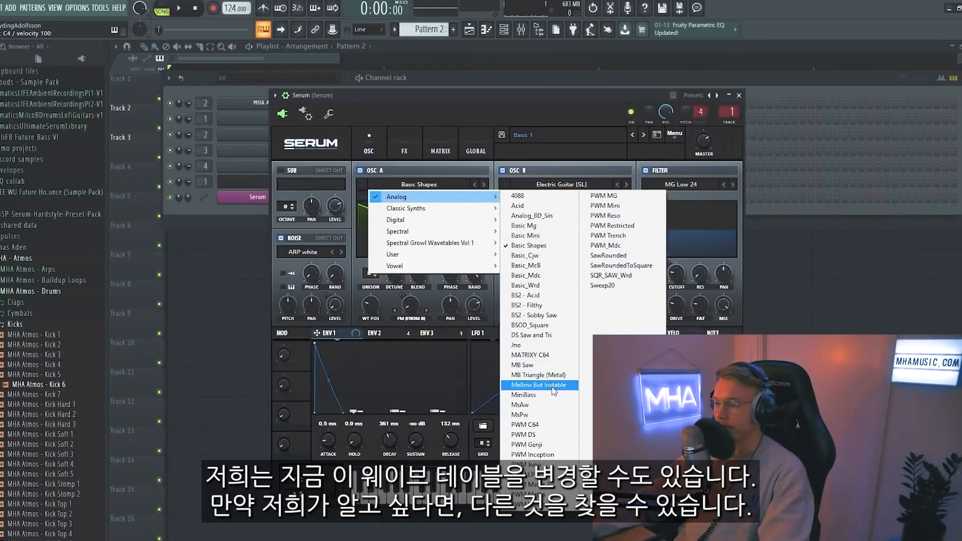
- Switch oscillator A's wavetable to 05_BELL and oscillator B's to ML Addifunk, and adjust the portamento
{"action": "mouse_move", "coordinate": [476, 208]}
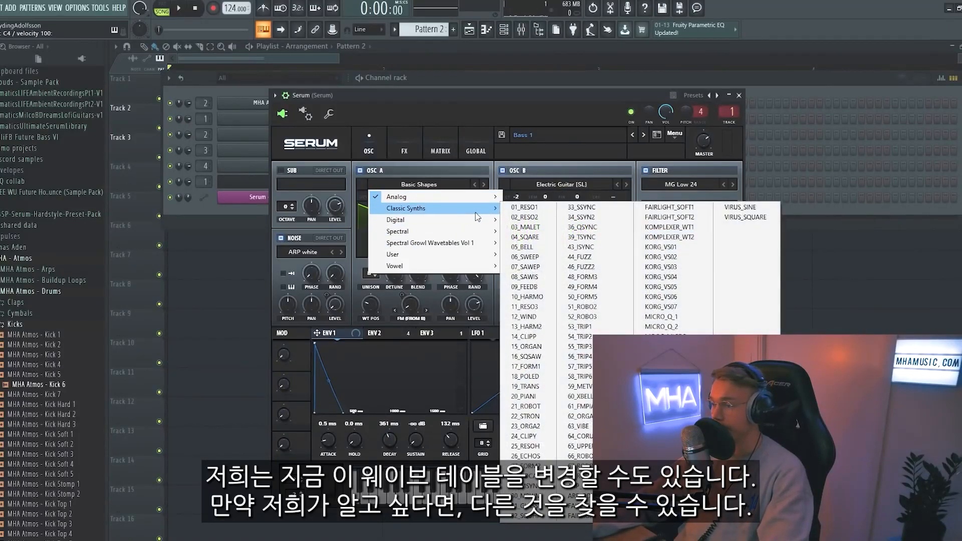
{"action": "left_click", "coordinate": [524, 228]}
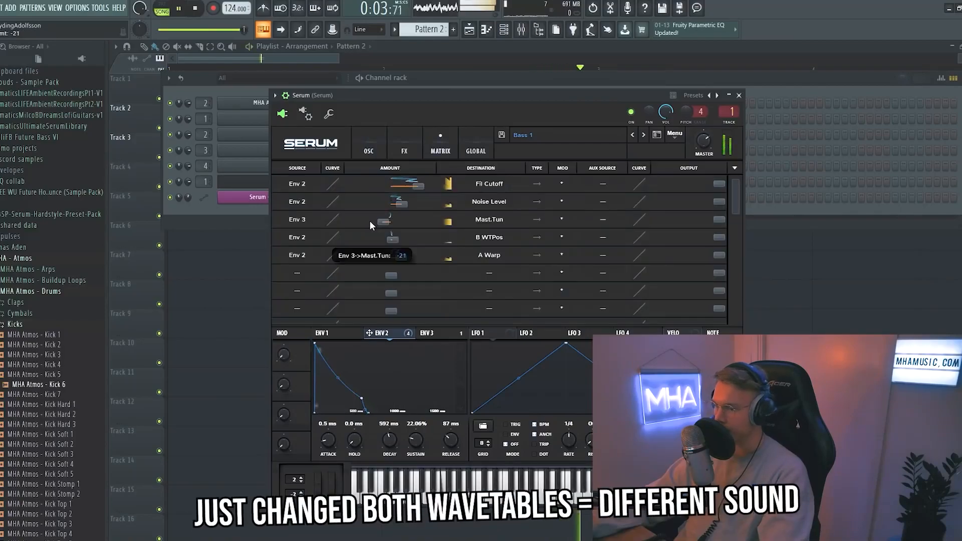
{"action": "left_click", "coordinate": [366, 151]}
{"action": "left_click_drag", "start_coordinate": [413, 95], "coordinate": [406, 95]}
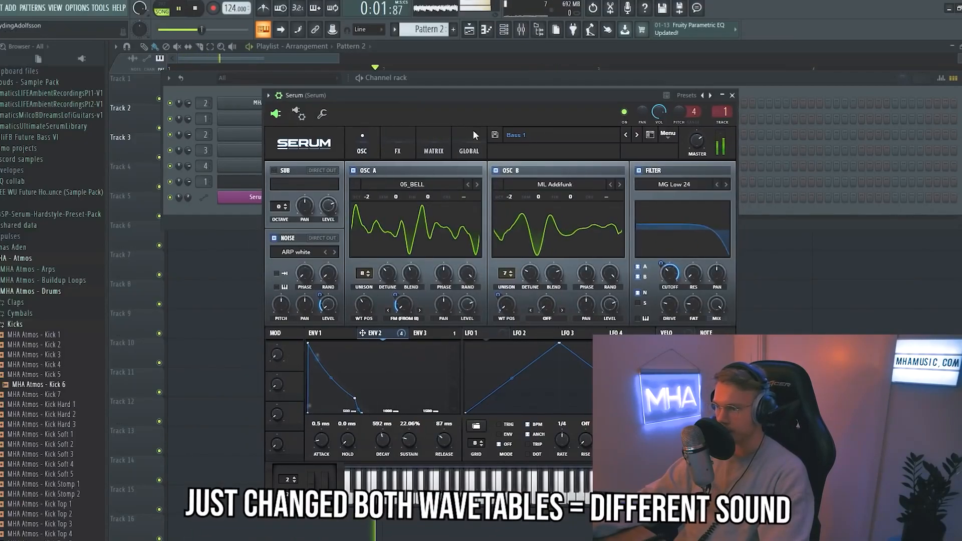
{"action": "key", "text": "space"}
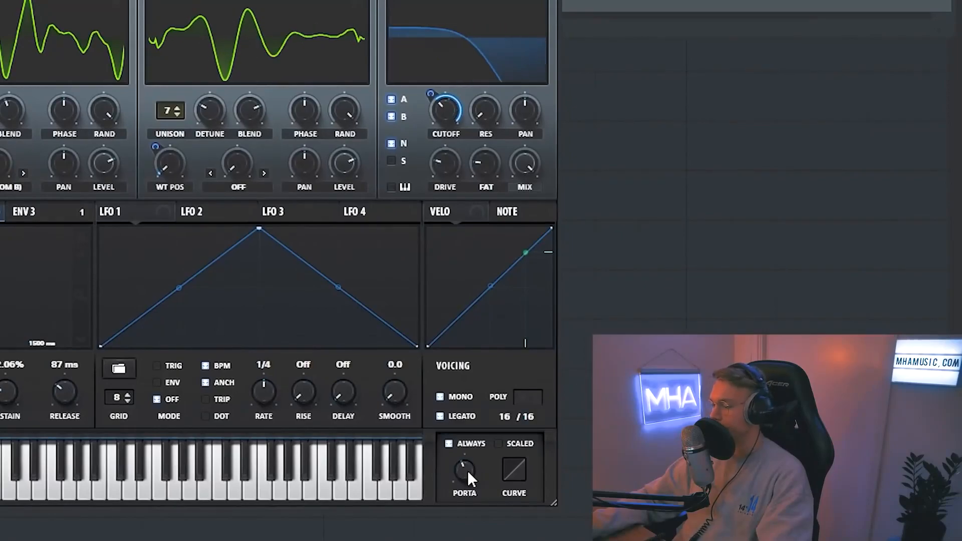
{"action": "mouse_move", "coordinate": [468, 471]}
{"action": "left_mouse_down"}
{"action": "mouse_move", "coordinate": [468, 442]}
{"action": "mouse_move", "coordinate": [467, 480]}
{"action": "left_mouse_up"}
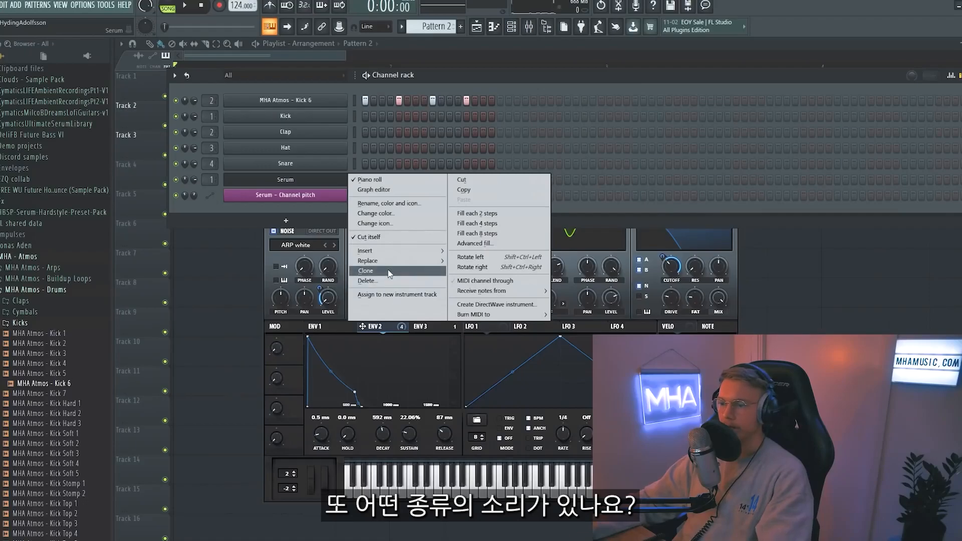
- Set up a second Serum instance on Pattern 3, starting from the Init preset
{"action": "left_click", "coordinate": [293, 181]}
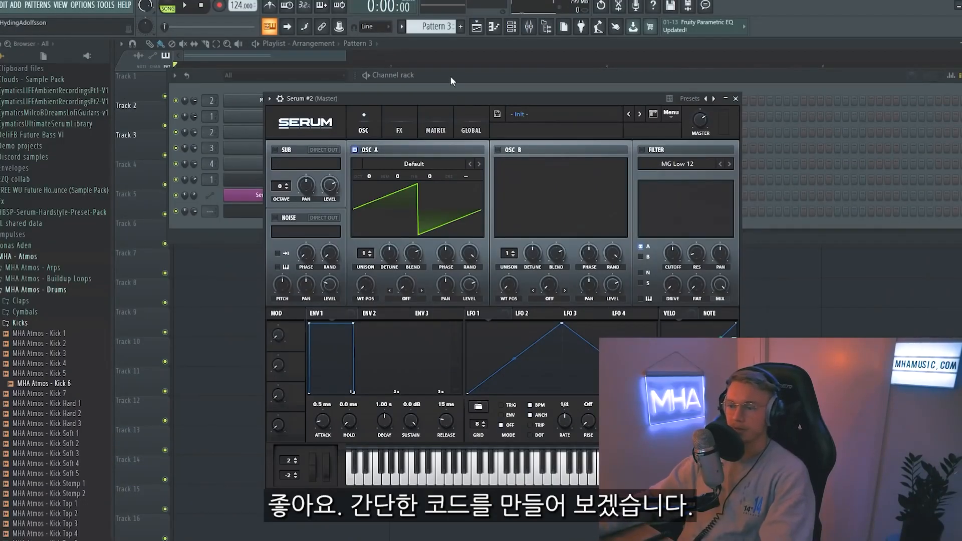
{"action": "left_click", "coordinate": [596, 118]}
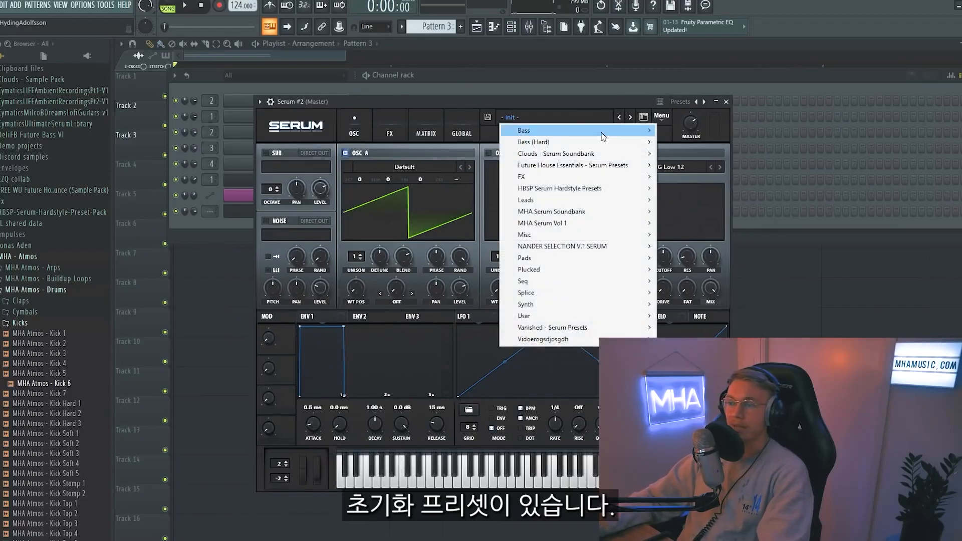
{"action": "left_click", "coordinate": [600, 119]}
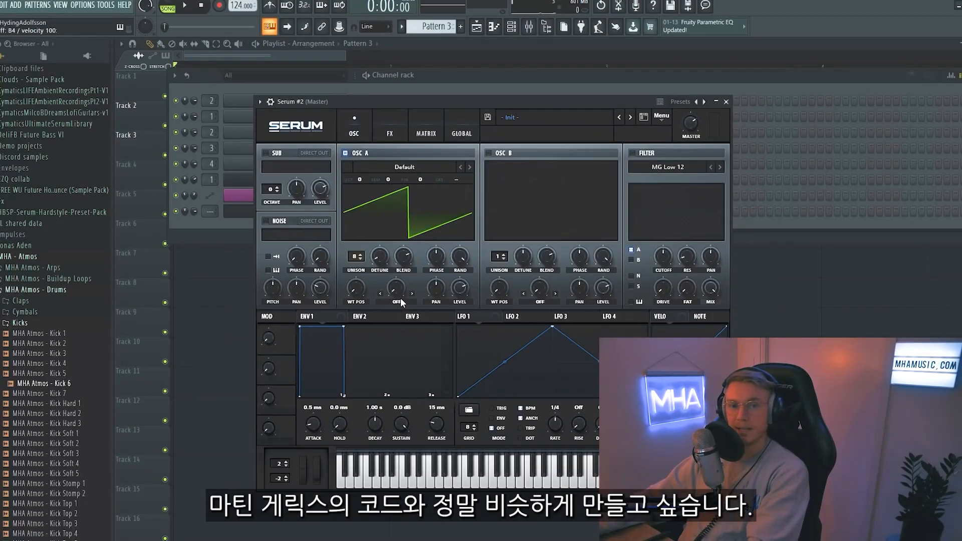
- Give oscillator A 8 unison voices with adjusted detune, and add the Compressor and EQ effects
{"action": "left_click_drag", "start_coordinate": [386, 260], "coordinate": [386, 281]}
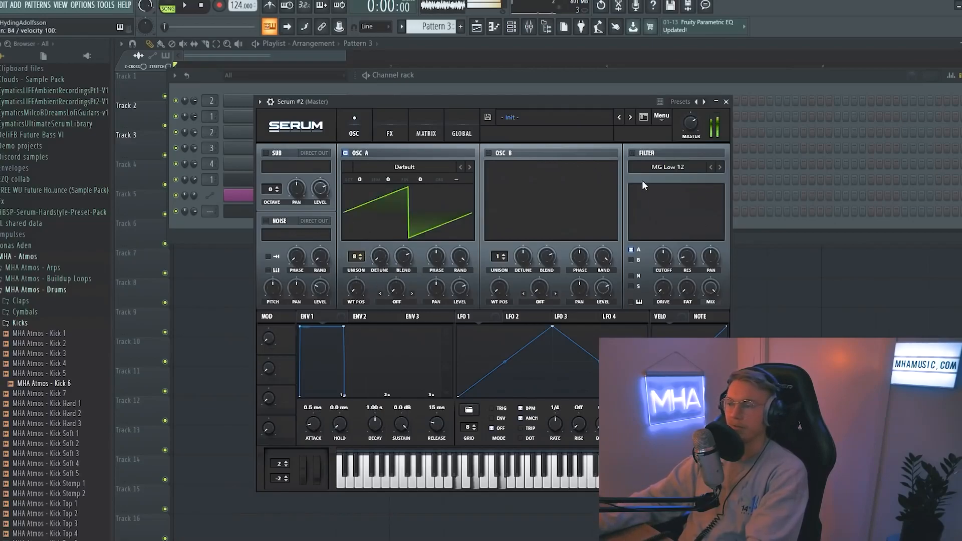
{"action": "key", "text": "c"}
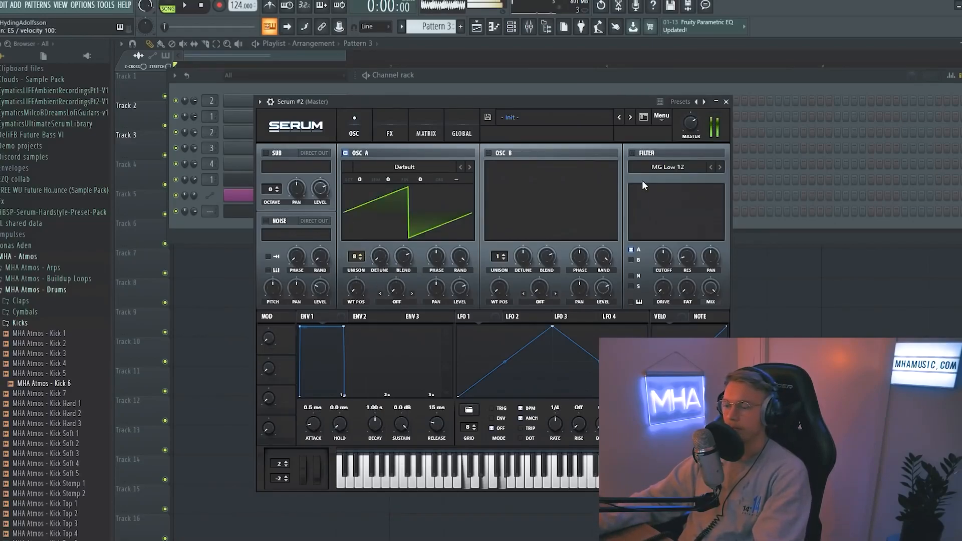
{"action": "left_click", "coordinate": [388, 133]}
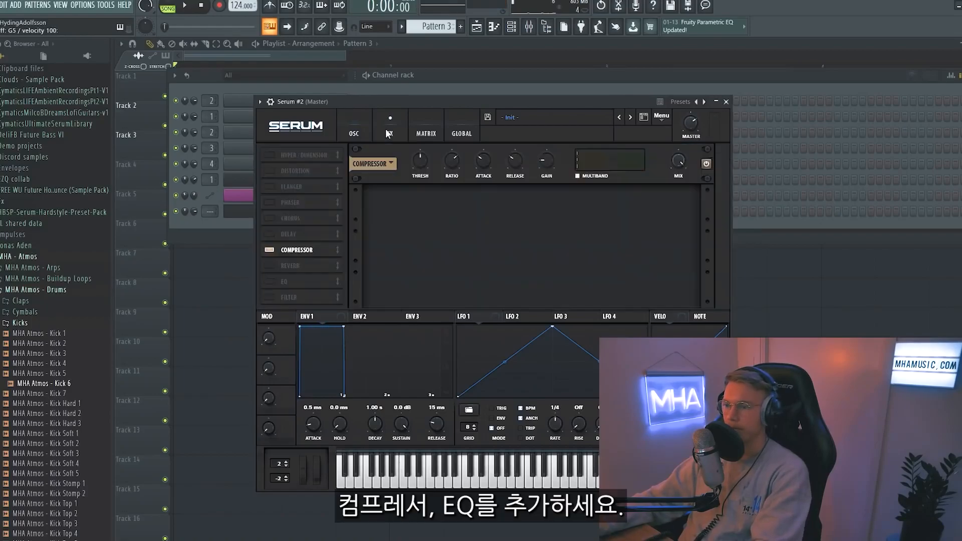
{"action": "left_click", "coordinate": [282, 282]}
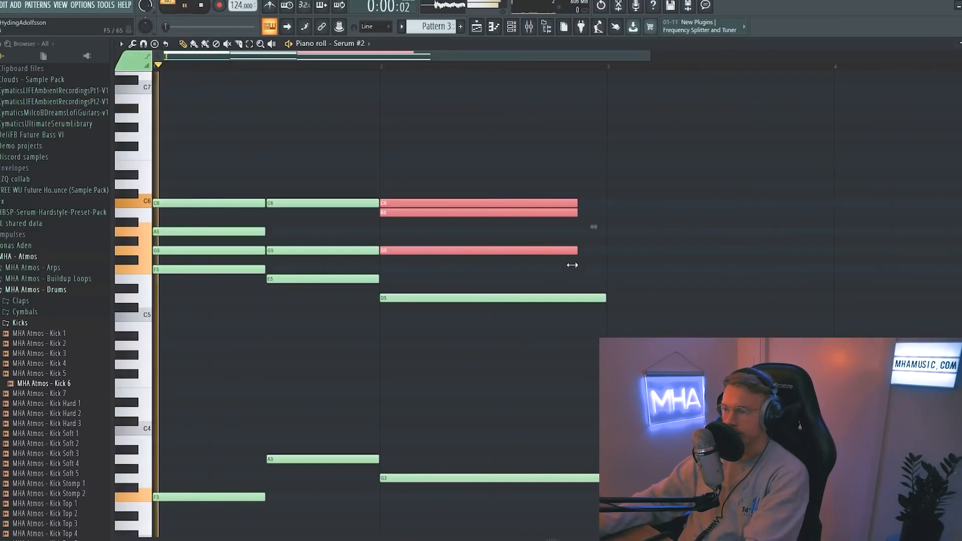
- Lengthen the third chord's notes to fill bar 2, and adjust Serum #2's oscillator A detune and blend during playback
{"action": "left_click", "coordinate": [651, 296]}
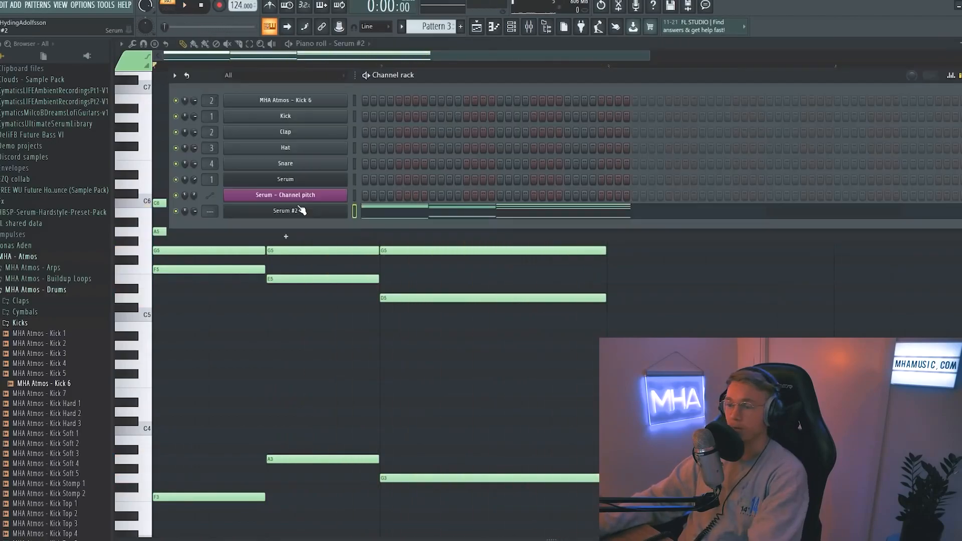
{"action": "left_click", "coordinate": [301, 210]}
{"action": "key", "text": "space"}
{"action": "left_click_drag", "start_coordinate": [380, 256], "coordinate": [395, 228]}
{"action": "left_click_drag", "start_coordinate": [413, 262], "coordinate": [411, 302]}
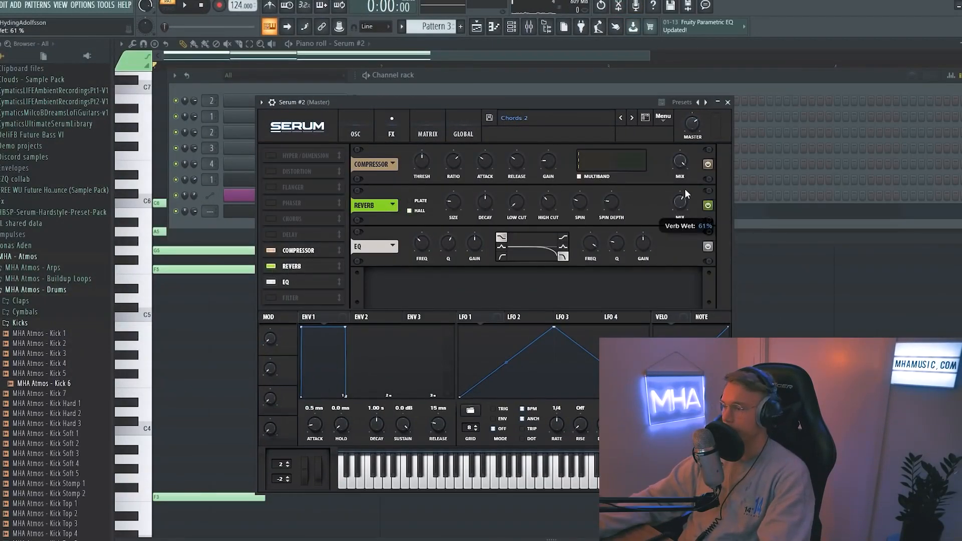
- Set the reverb mix to 69% and shape the EQ as a low cut with 29% Q
{"action": "left_click_drag", "start_coordinate": [684, 194], "coordinate": [682, 206]}
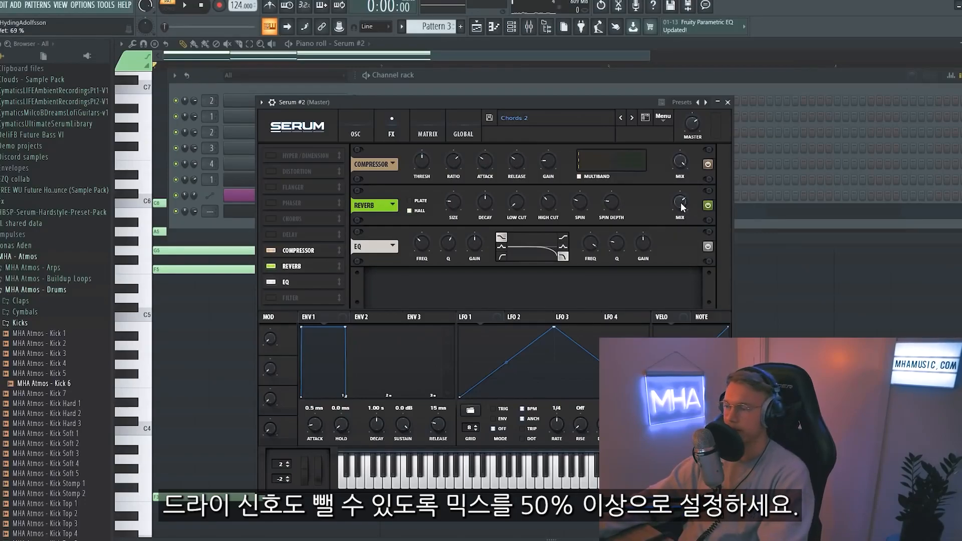
{"action": "left_click_drag", "start_coordinate": [473, 243], "coordinate": [452, 244]}
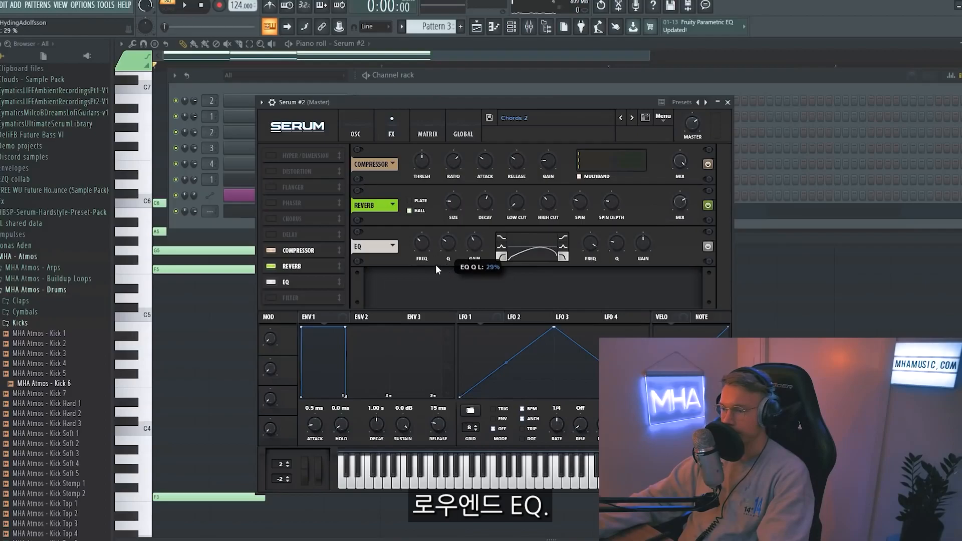
- Slow envelope 1's attack to 326 ms and audition Classic Synths wavetables on oscillator A, settling on 08_SAWIS
{"action": "left_click_drag", "start_coordinate": [315, 423], "coordinate": [317, 425]}
{"action": "left_click", "coordinate": [409, 167]}
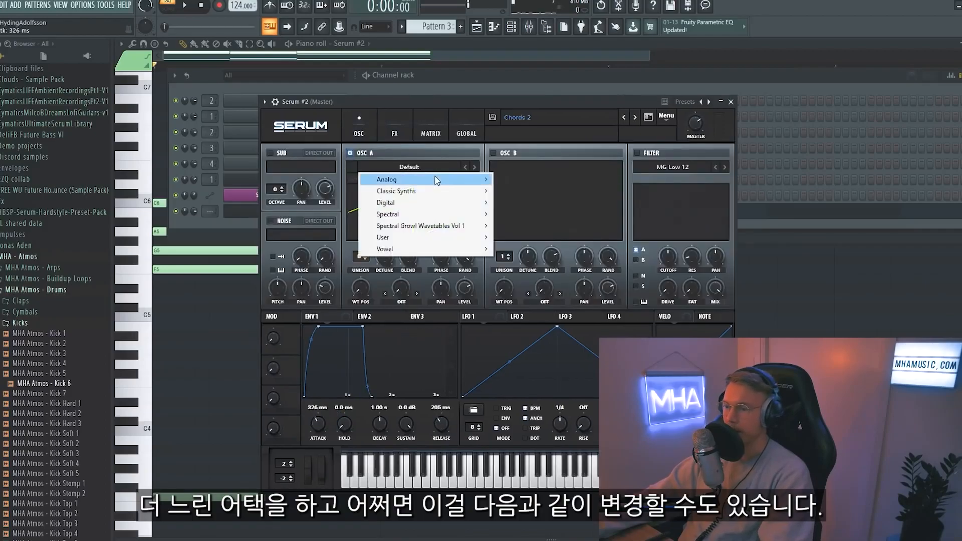
{"action": "mouse_move", "coordinate": [449, 191]}
{"action": "left_click", "coordinate": [505, 240]}
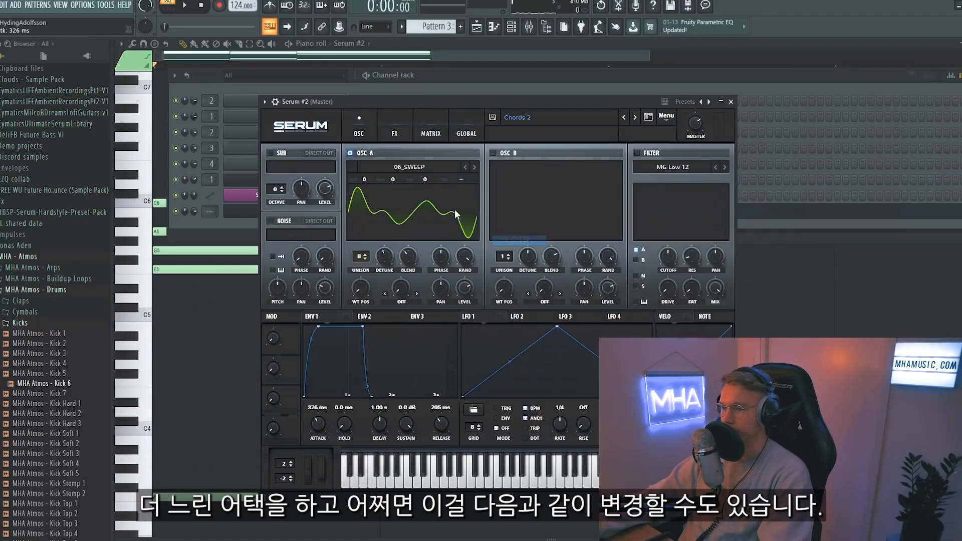
{"action": "key", "text": "space"}
{"action": "left_click", "coordinate": [476, 167]}
{"action": "left_click", "coordinate": [477, 167]}
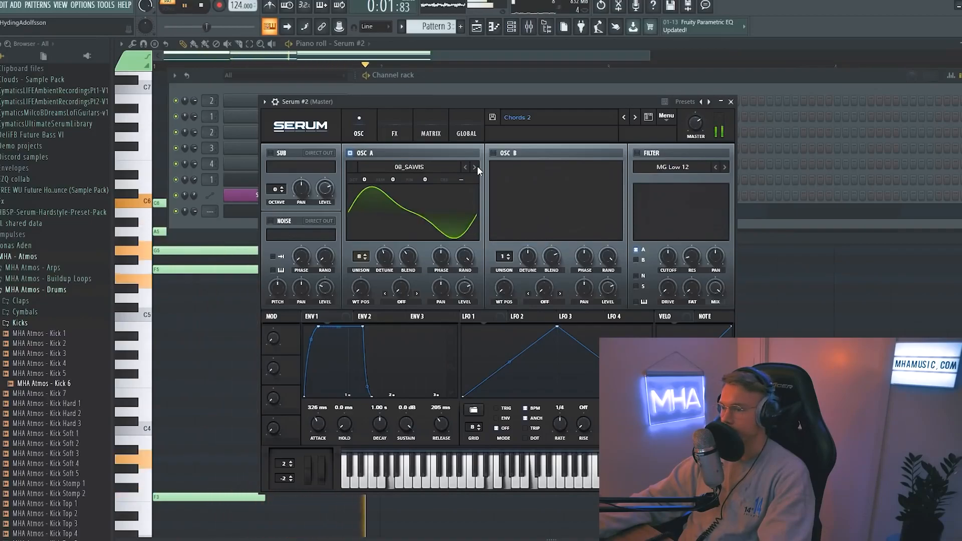
{"action": "left_click_drag", "start_coordinate": [463, 98], "coordinate": [467, 99]}
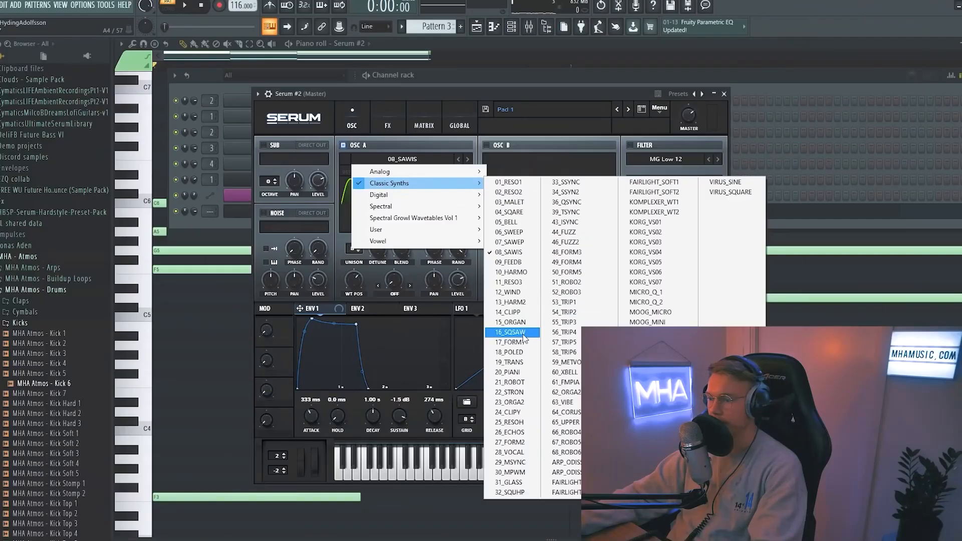
- Change oscillator A's wavetable to MOOG_MINI and save the preset as Pad 3
{"action": "left_click", "coordinate": [511, 393]}
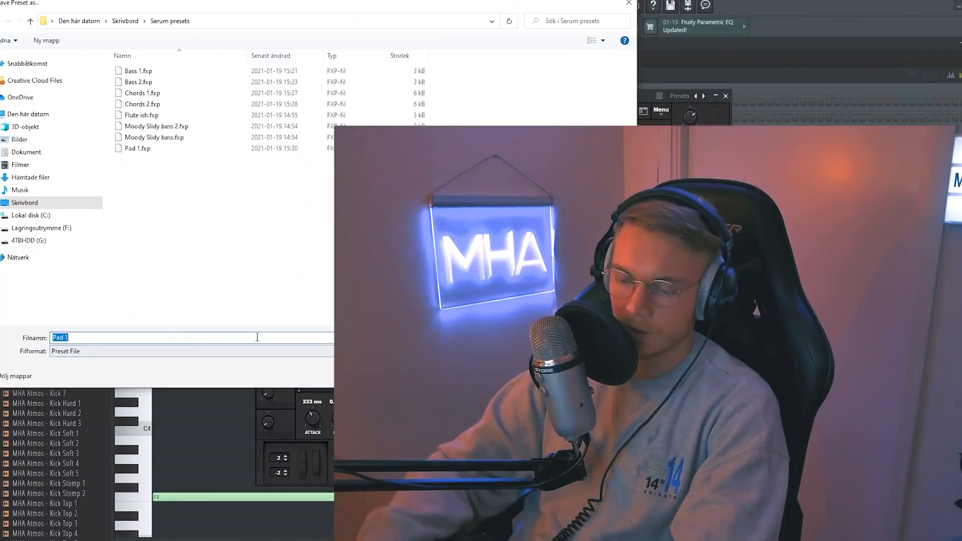
{"action": "type", "text": "Pad 3"}
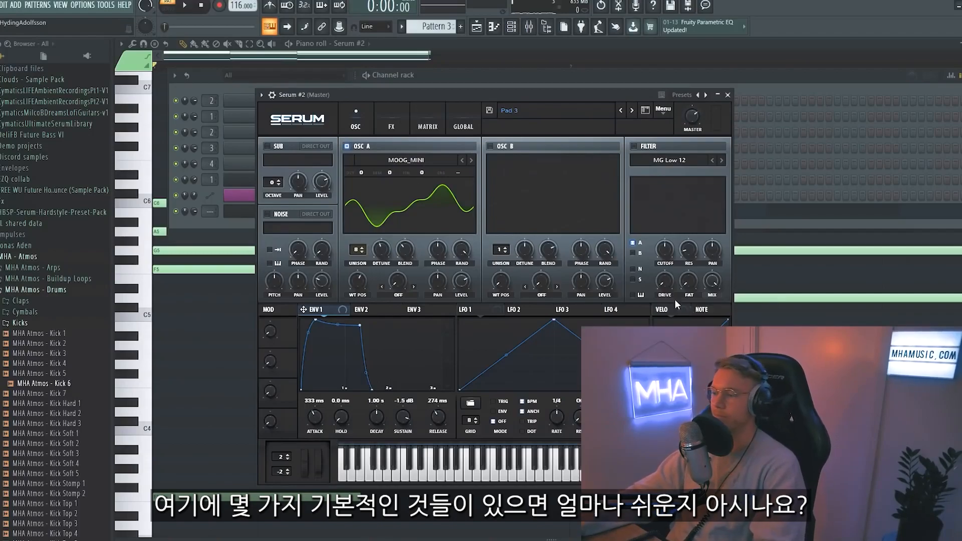
- Replace the pad with the Chords 1 preset and play the chord pattern
{"action": "left_click", "coordinate": [663, 109]}
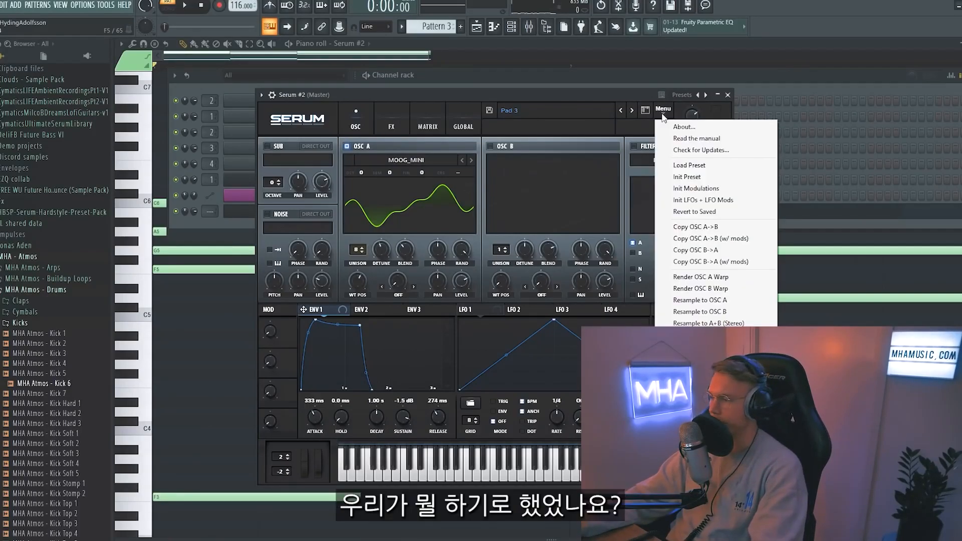
{"action": "left_click", "coordinate": [686, 176]}
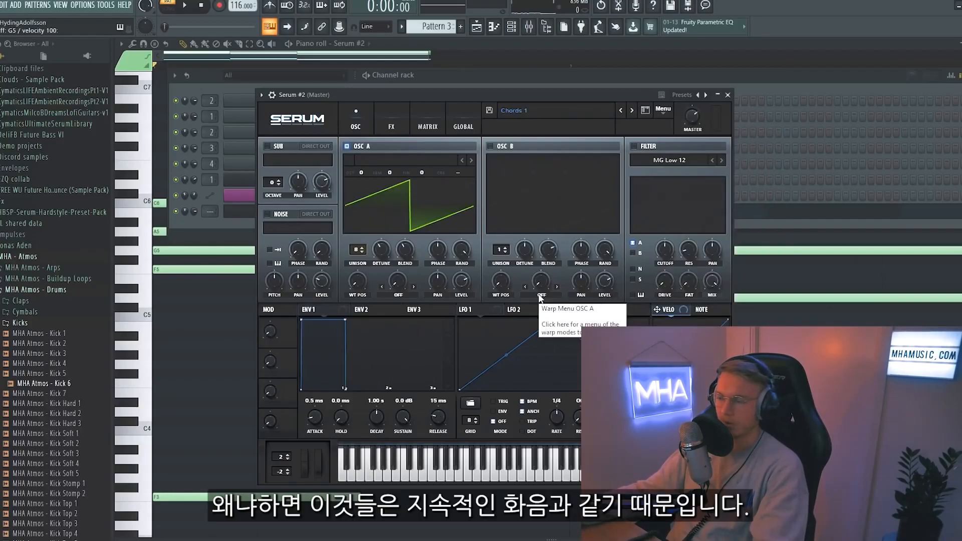
{"action": "key", "text": "space"}
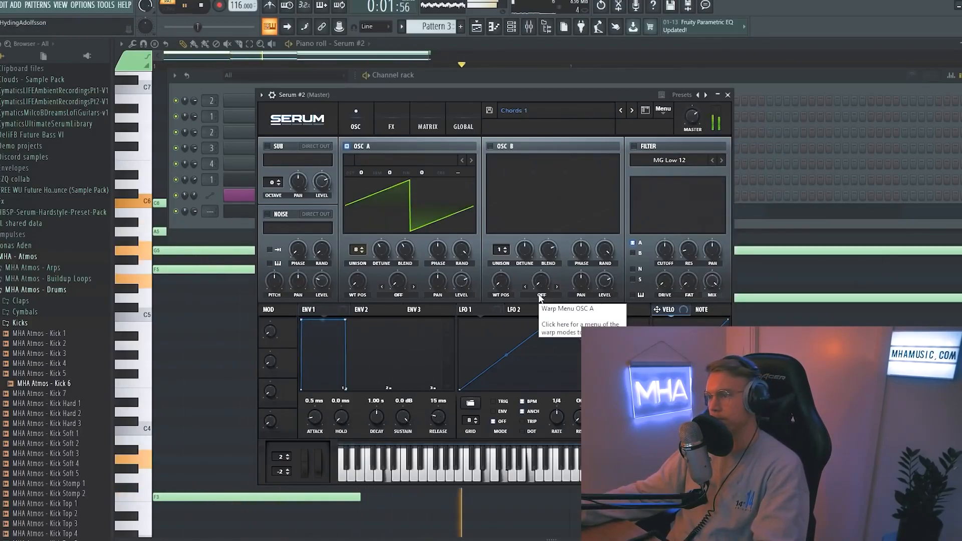
{"action": "key", "text": "space"}
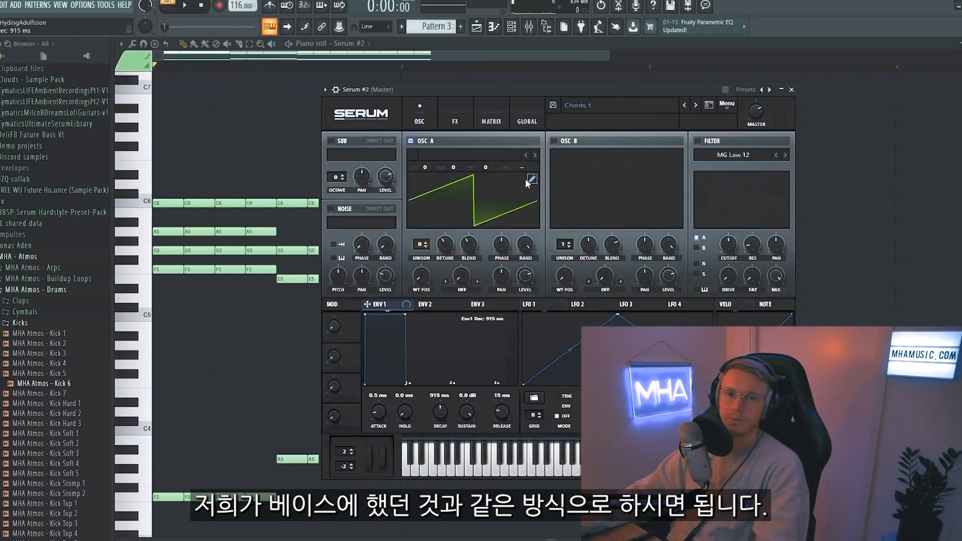
- Turn on the filter and set its type to MG Low 24
{"action": "left_click", "coordinate": [698, 141]}
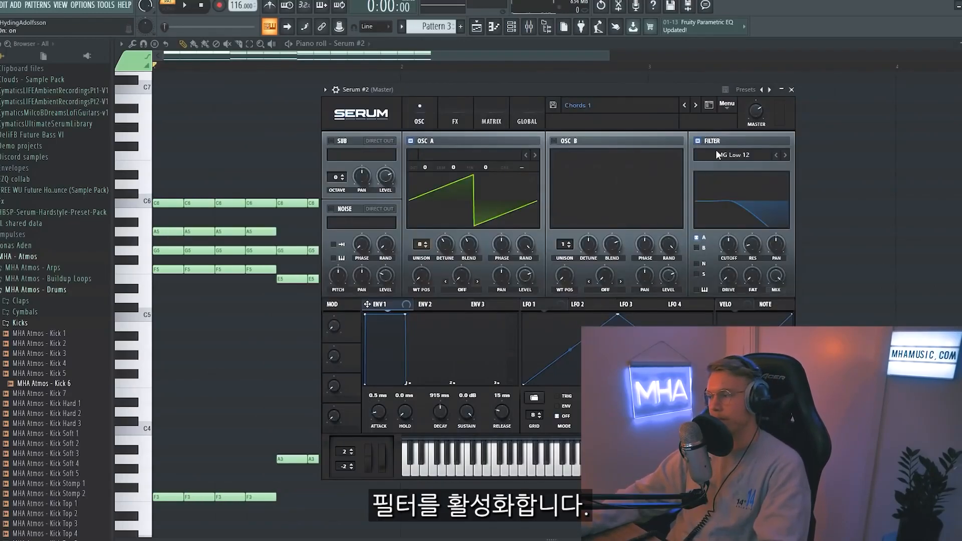
{"action": "left_click", "coordinate": [736, 154]}
{"action": "mouse_move", "coordinate": [727, 167]}
{"action": "left_click", "coordinate": [800, 205]}
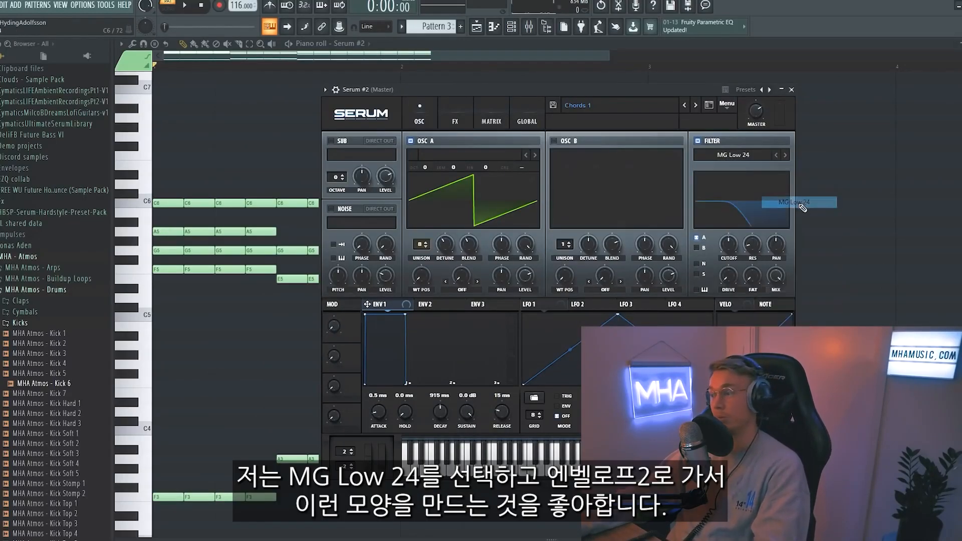
- Give envelope 2 zero sustain and 573 ms decay, route it to the filter cutoff, and tune the cutoff modulation during playback
{"action": "left_click", "coordinate": [431, 304]}
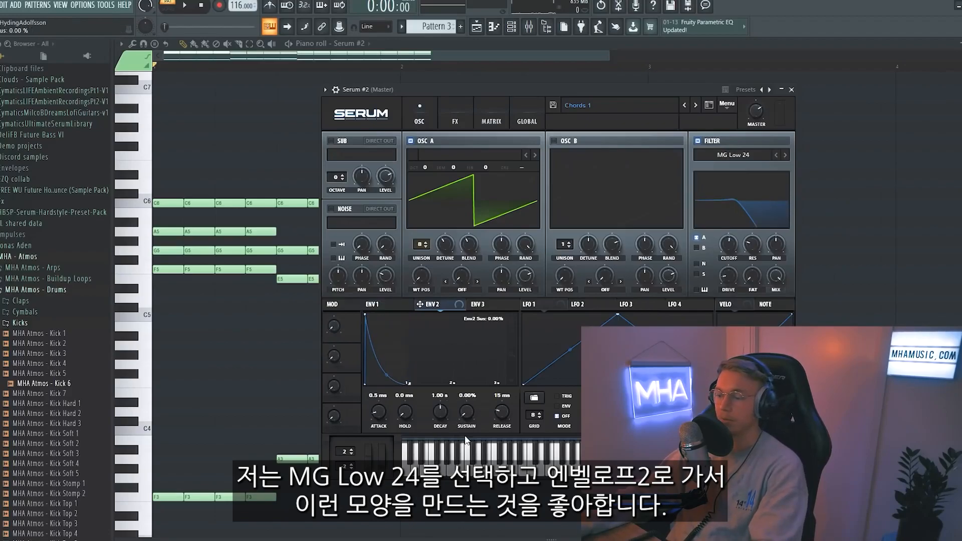
{"action": "left_click_drag", "start_coordinate": [440, 314], "coordinate": [726, 278]}
{"action": "key", "text": "space"}
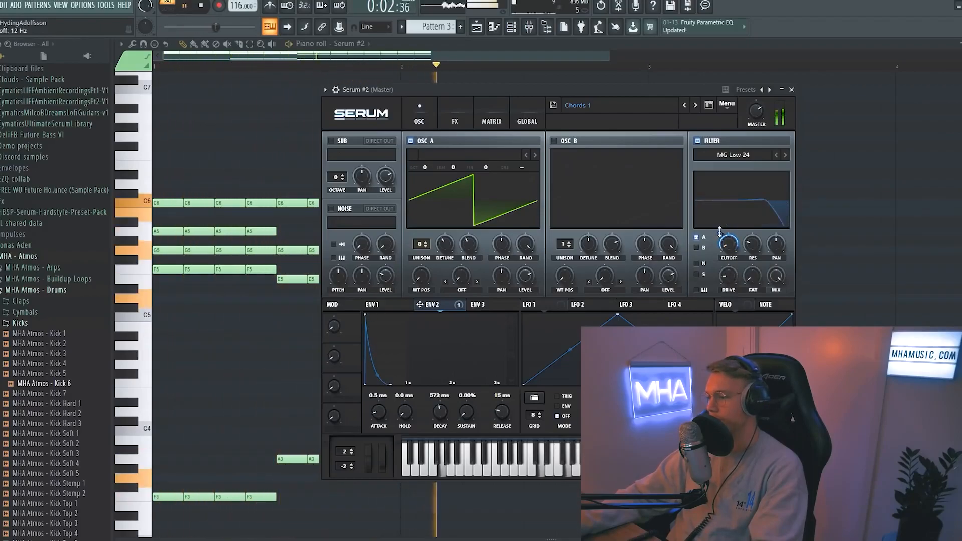
{"action": "left_click_drag", "start_coordinate": [720, 235], "coordinate": [729, 255]}
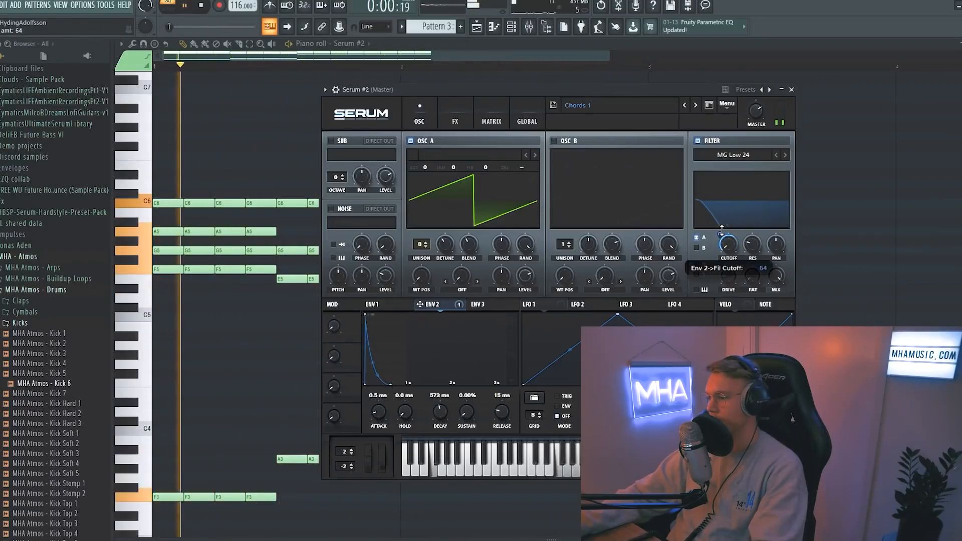
{"action": "left_click_drag", "start_coordinate": [729, 245], "coordinate": [732, 218]}
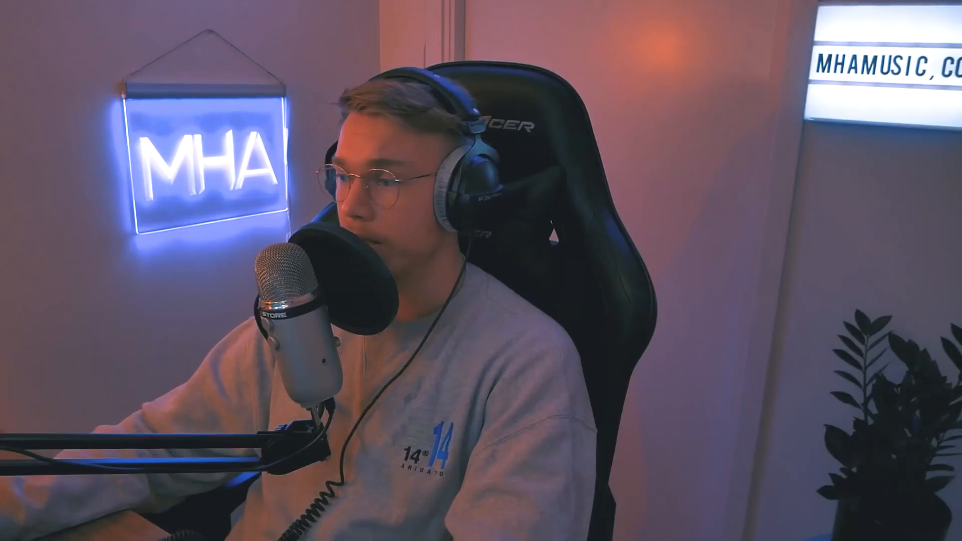